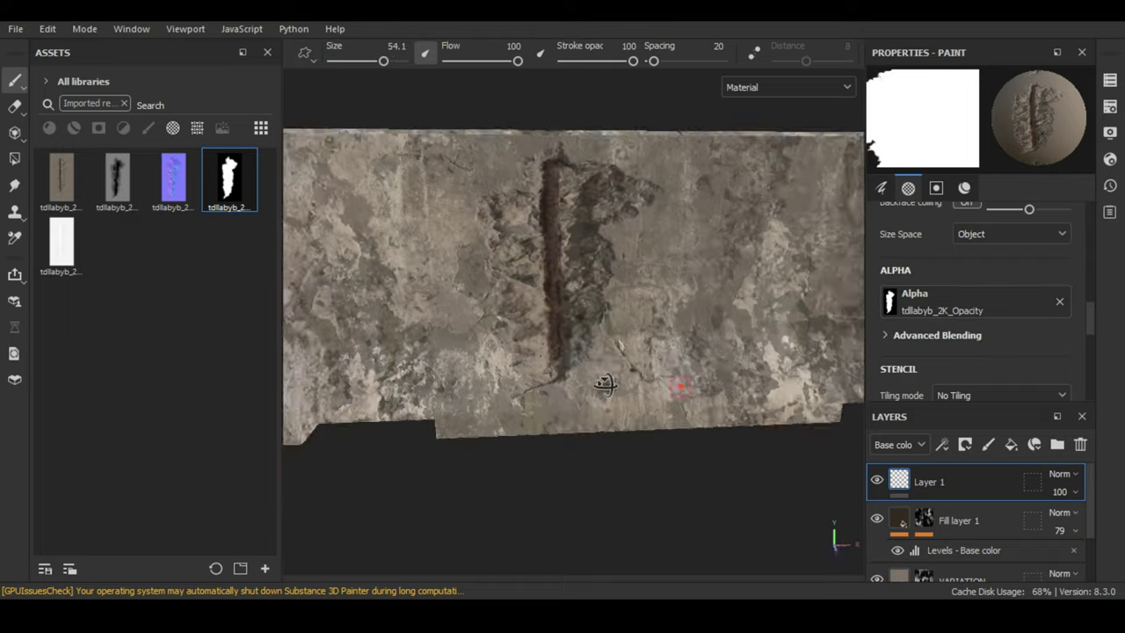
Rotate the rusty rebar damage stamp to horizontal and stamp it on the barrier's side.
{"action": "scroll", "coordinate": [940, 391], "scroll_direction": "down", "scroll_amount": 1}
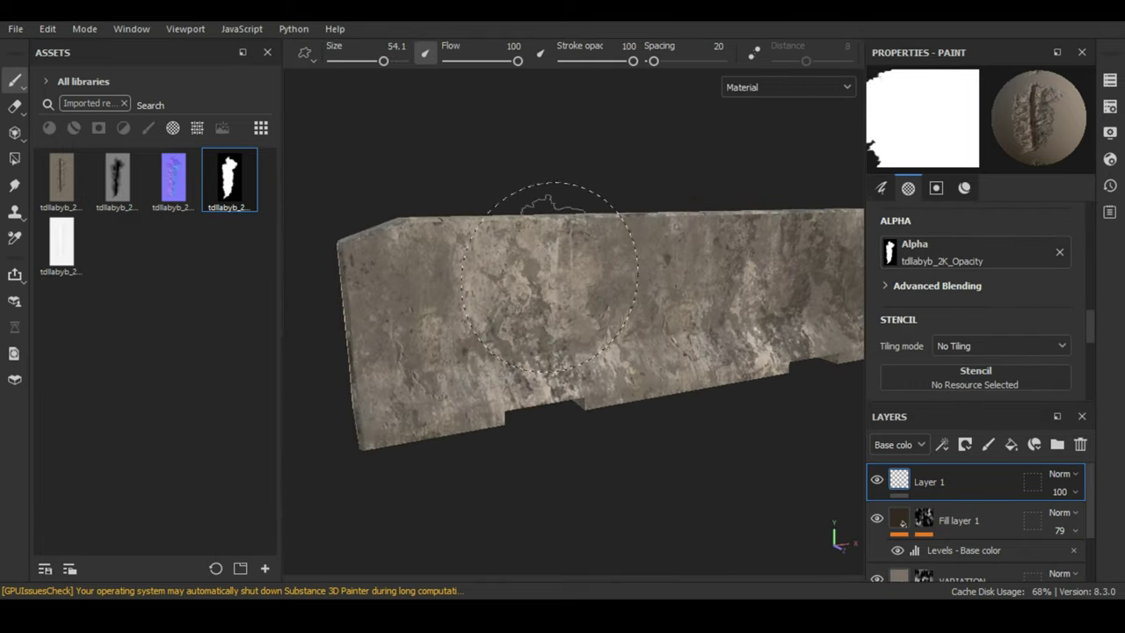
{"action": "left_click", "coordinate": [880, 187]}
{"action": "mouse_move", "coordinate": [1008, 322]}
{"action": "left_mouse_down"}
{"action": "mouse_move", "coordinate": [1036, 322]}
{"action": "mouse_move", "coordinate": [1026, 322]}
{"action": "left_mouse_up"}
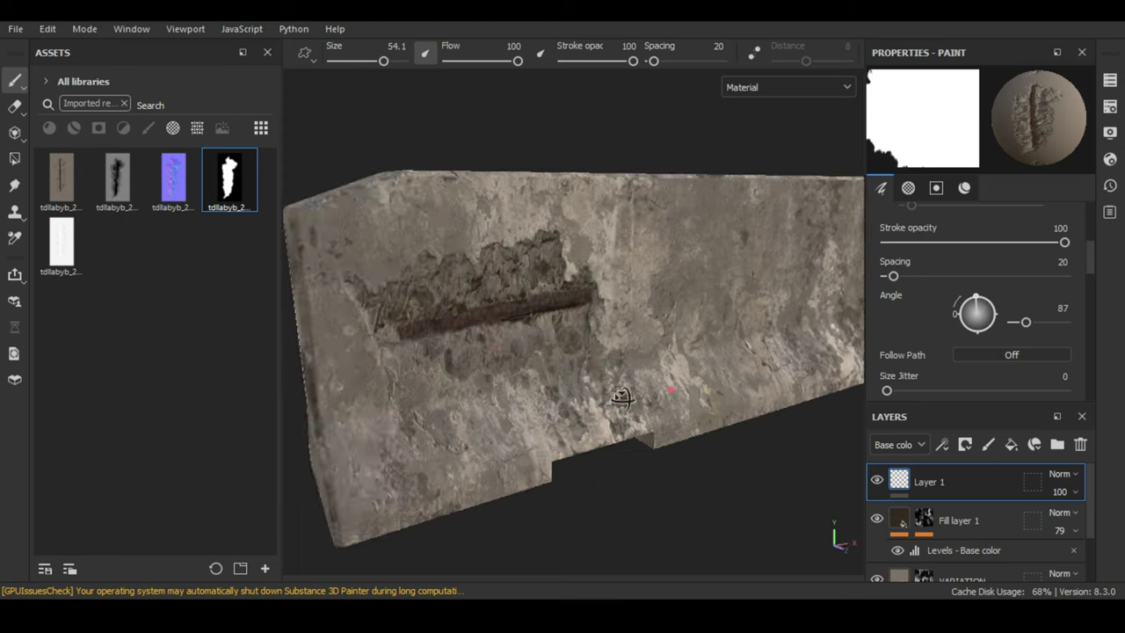
{"action": "mouse_move", "coordinate": [649, 368]}
{"action": "left_mouse_down", "text": "alt"}
{"action": "mouse_move", "coordinate": [535, 326]}
{"action": "mouse_move", "coordinate": [563, 334]}
{"action": "left_mouse_up", "text": "alt"}
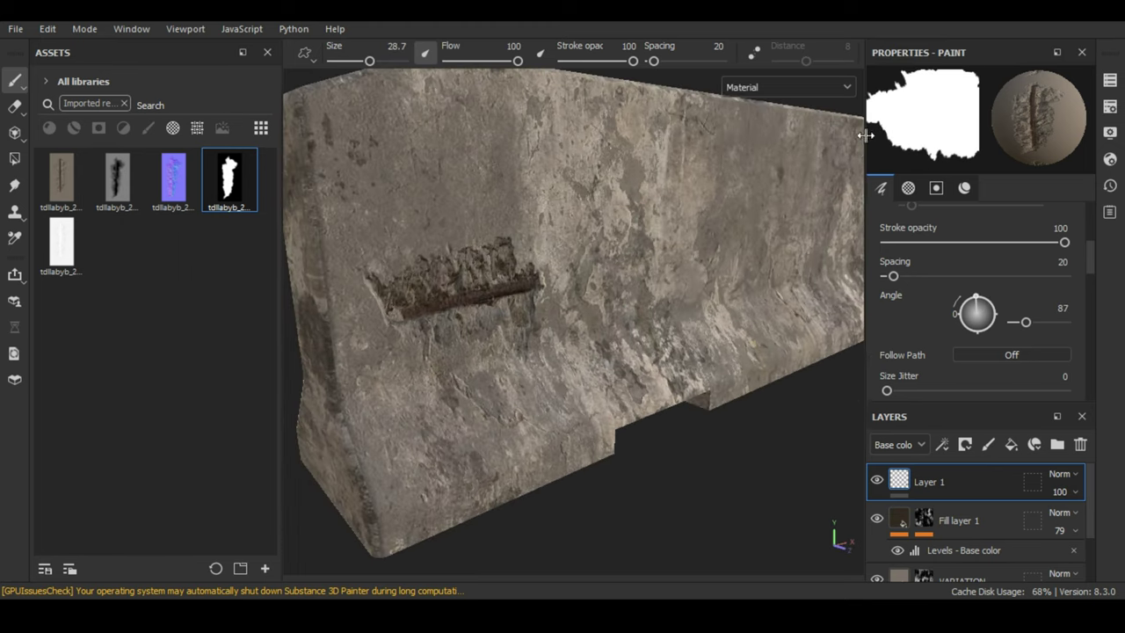
Add a Height Levels adjustment to Layer 1 with black point -0.639 and midpoint 0.861.
{"action": "left_click", "coordinate": [788, 87]}
{"action": "left_click", "coordinate": [765, 176]}
{"action": "left_click", "coordinate": [929, 51]}
{"action": "mouse_move", "coordinate": [981, 147]}
{"action": "left_mouse_down"}
{"action": "mouse_move", "coordinate": [937, 156]}
{"action": "mouse_move", "coordinate": [996, 151]}
{"action": "mouse_move", "coordinate": [986, 149]}
{"action": "left_mouse_up"}
{"action": "left_click", "coordinate": [787, 87]}
{"action": "left_click", "coordinate": [771, 123]}
{"action": "scroll", "coordinate": [498, 283], "scroll_direction": "down", "scroll_amount": 5}
{"action": "mouse_move", "coordinate": [497, 284]}
{"action": "left_mouse_down", "text": "alt"}
{"action": "mouse_move", "coordinate": [703, 331]}
{"action": "mouse_move", "coordinate": [745, 324]}
{"action": "mouse_move", "coordinate": [694, 377]}
{"action": "mouse_move", "coordinate": [648, 328]}
{"action": "mouse_move", "coordinate": [675, 321]}
{"action": "left_mouse_up", "text": "alt"}
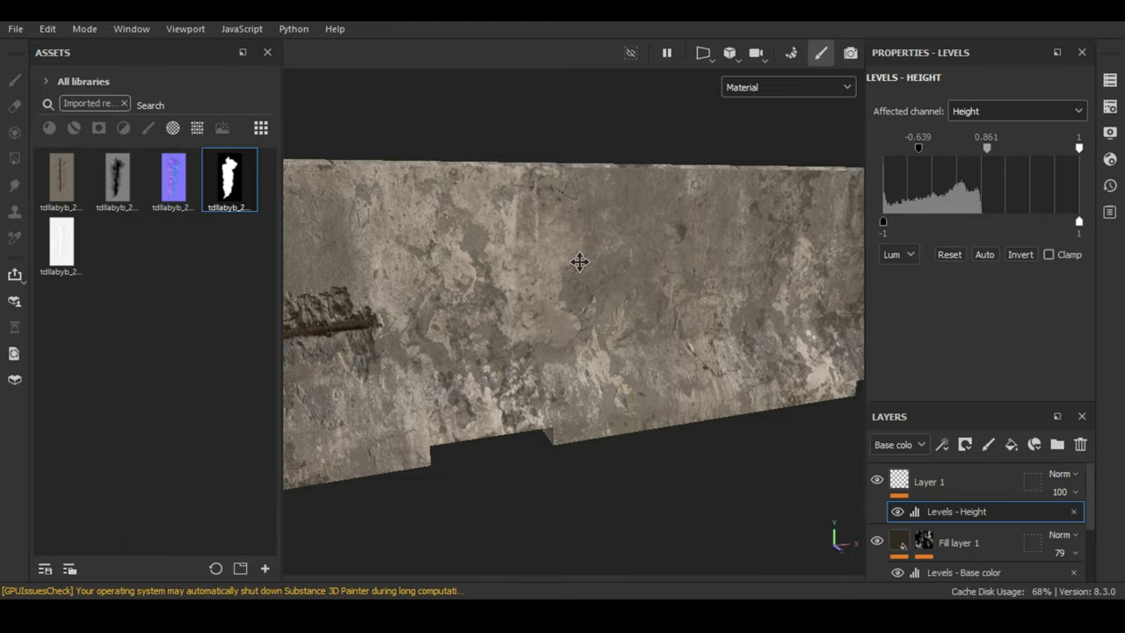
Select Layer 1 and add a new fill layer.
{"action": "left_click", "coordinate": [929, 481]}
{"action": "scroll", "coordinate": [976, 264], "scroll_direction": "down", "scroll_amount": 5}
{"action": "left_click", "coordinate": [1012, 443]}
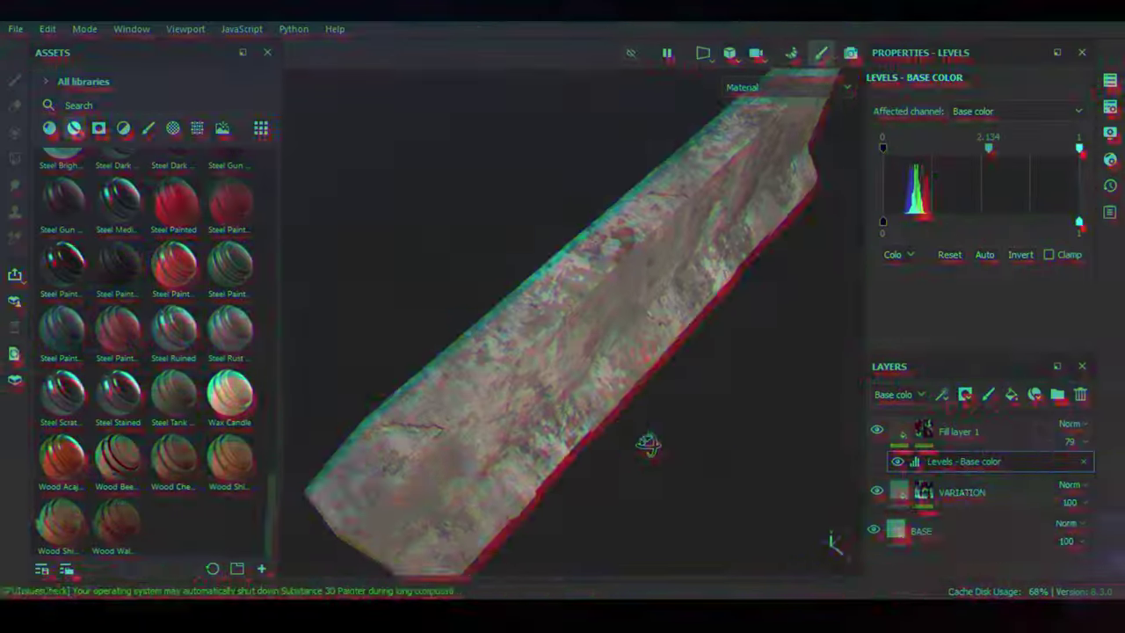
{"action": "mouse_move", "coordinate": [648, 444]}
{"action": "left_mouse_down", "text": "alt"}
{"action": "mouse_move", "coordinate": [615, 381]}
{"action": "mouse_move", "coordinate": [648, 384]}
{"action": "mouse_move", "coordinate": [698, 319]}
{"action": "mouse_move", "coordinate": [715, 316]}
{"action": "mouse_move", "coordinate": [630, 334]}
{"action": "mouse_move", "coordinate": [627, 347]}
{"action": "left_mouse_up", "text": "alt"}
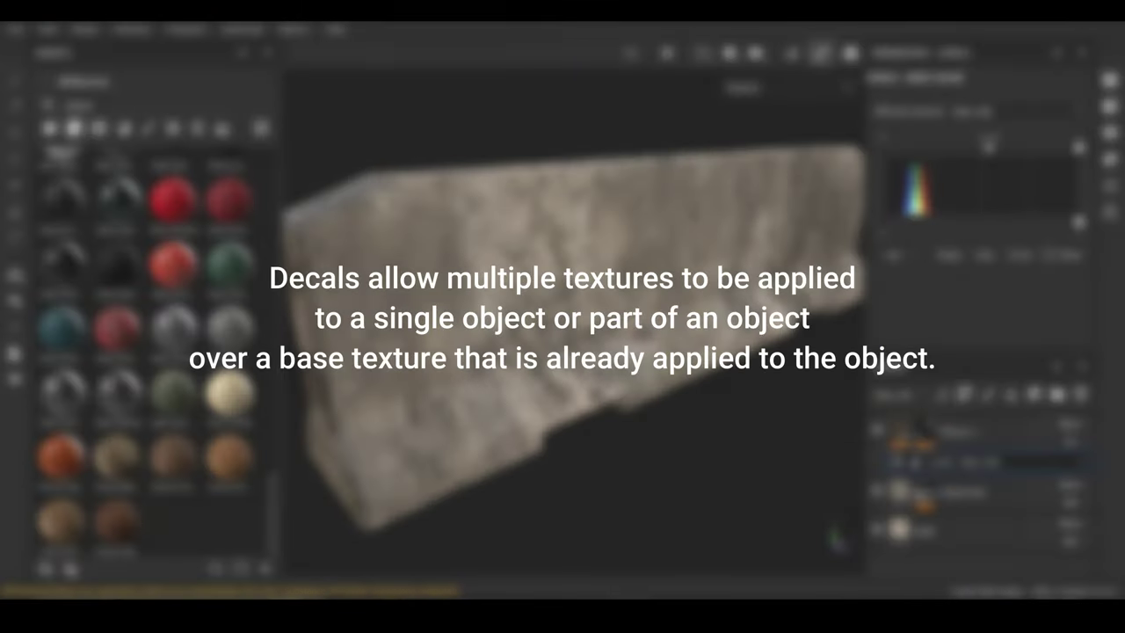
{"action": "left_click_drag", "start_coordinate": [628, 347], "coordinate": [631, 337], "text": "alt"}
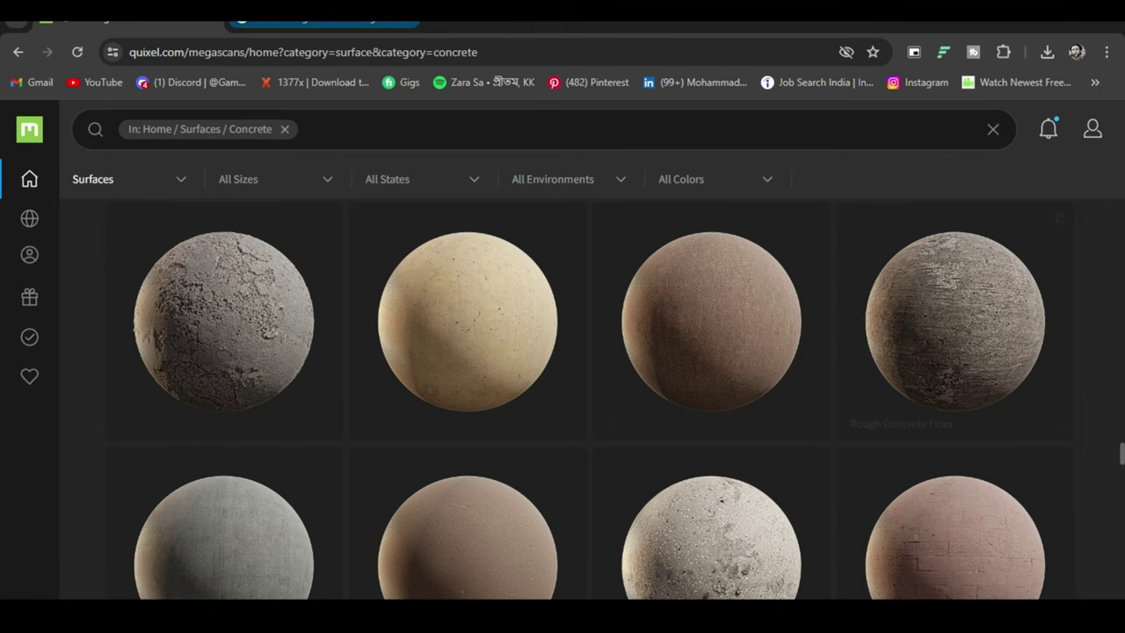
Show all Megascans surface categories in the sidebar.
{"action": "scroll", "coordinate": [967, 344], "scroll_direction": "down", "scroll_amount": 5}
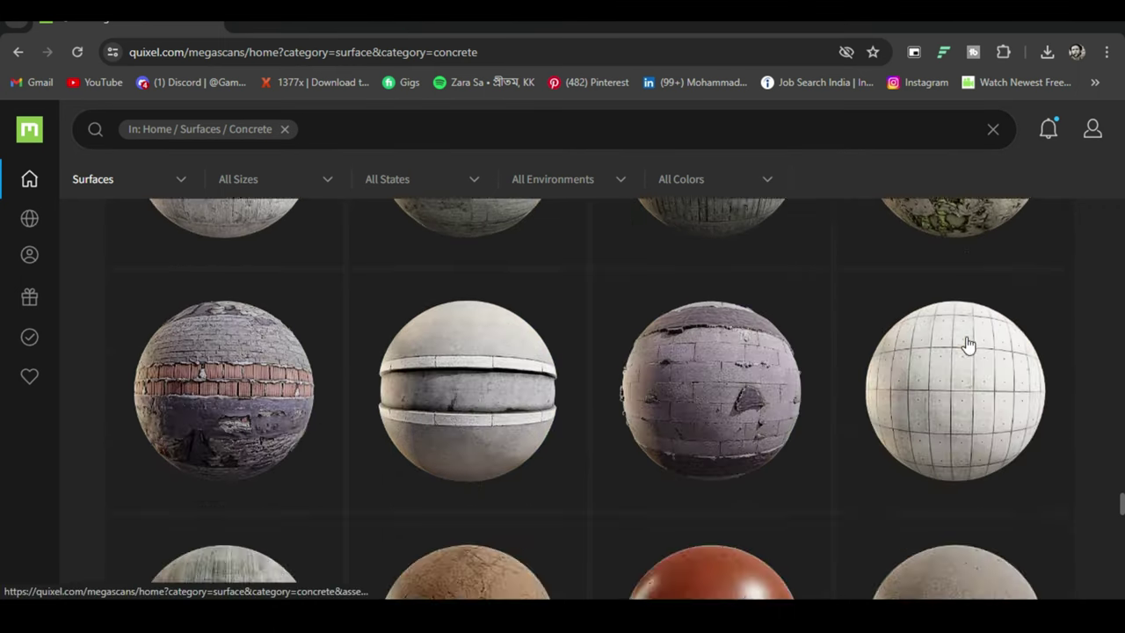
{"action": "scroll", "coordinate": [105, 264], "scroll_direction": "up", "scroll_amount": 3}
{"action": "mouse_move", "coordinate": [29, 179]}
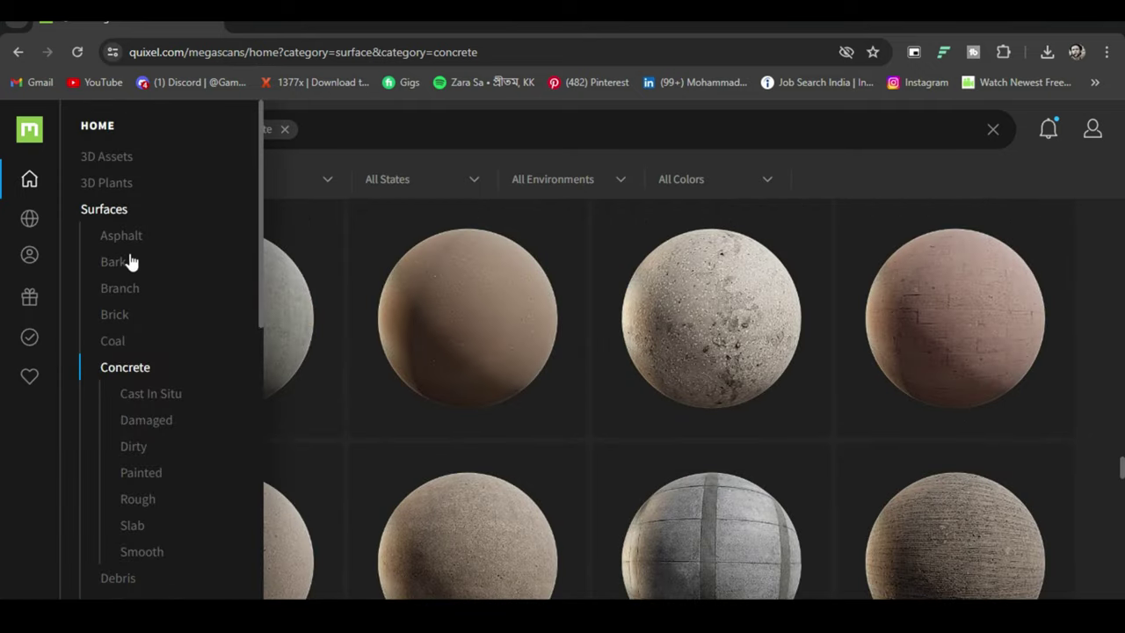
{"action": "left_click", "coordinate": [111, 213]}
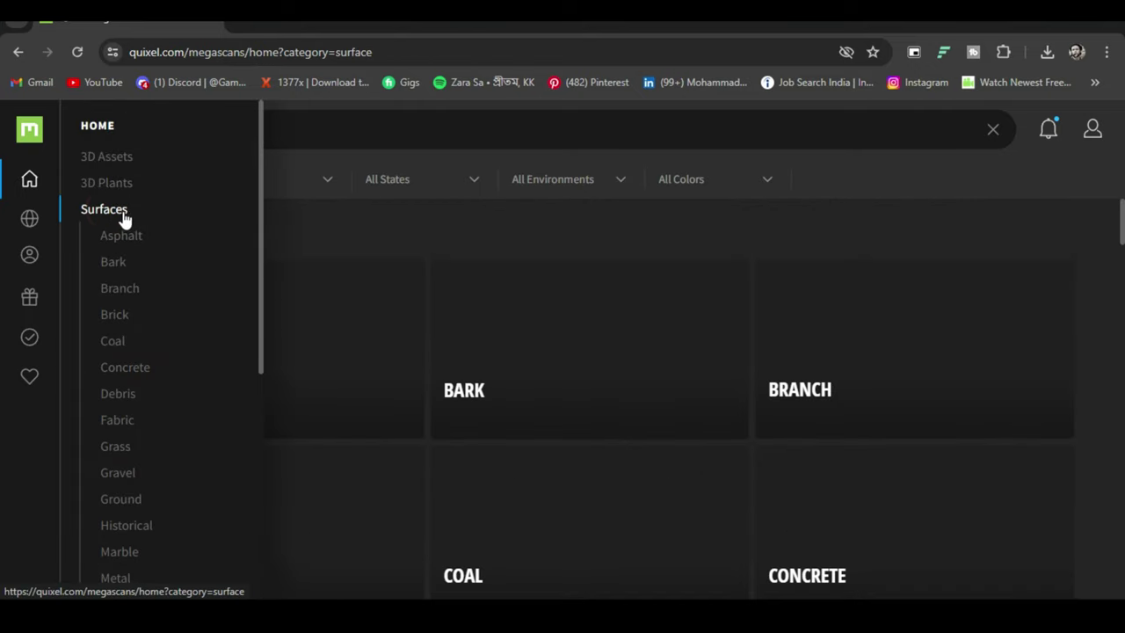
{"action": "scroll", "coordinate": [102, 304], "scroll_direction": "down", "scroll_amount": 5}
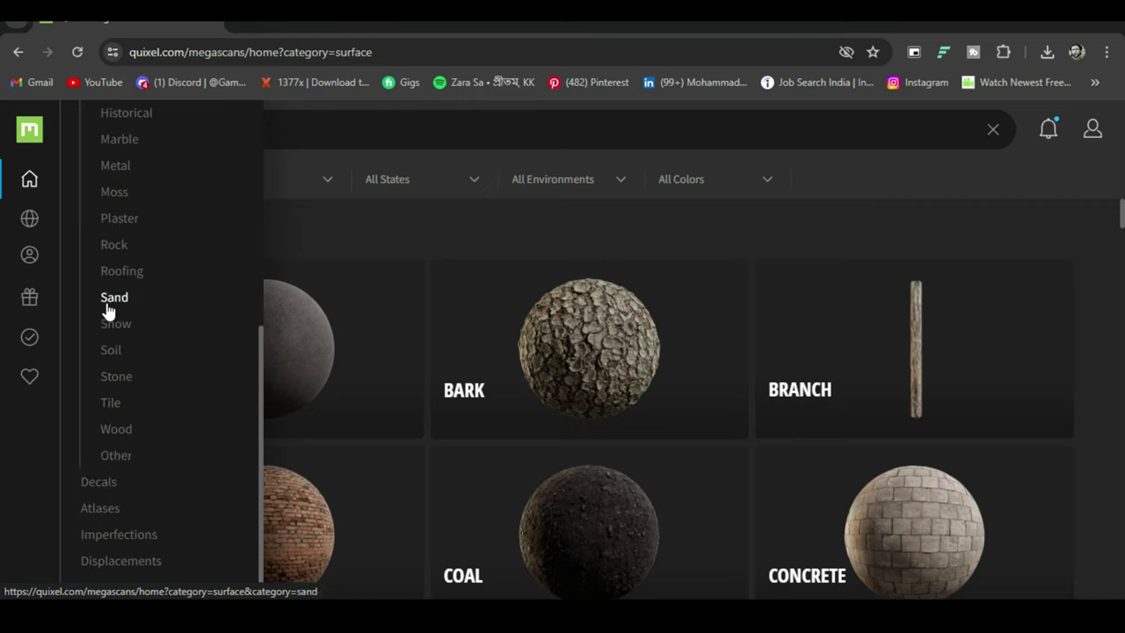
Open the Decals catalogue and browse its categories such as Blood, Commercial and Concrete.
{"action": "left_click", "coordinate": [101, 483]}
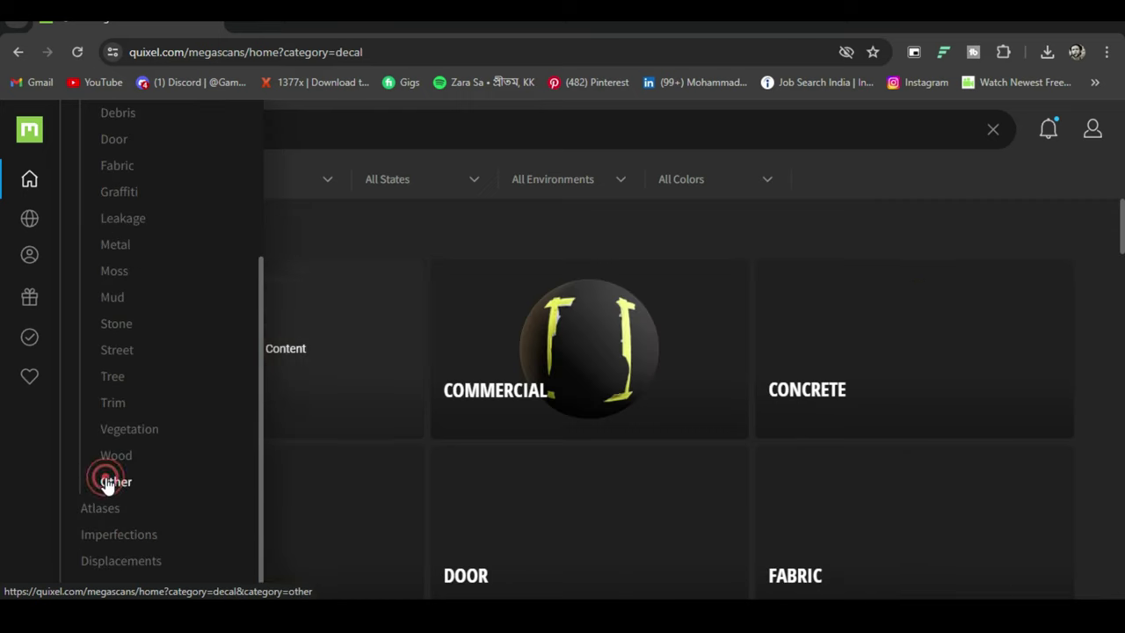
{"action": "scroll", "coordinate": [958, 277], "scroll_direction": "down", "scroll_amount": 3}
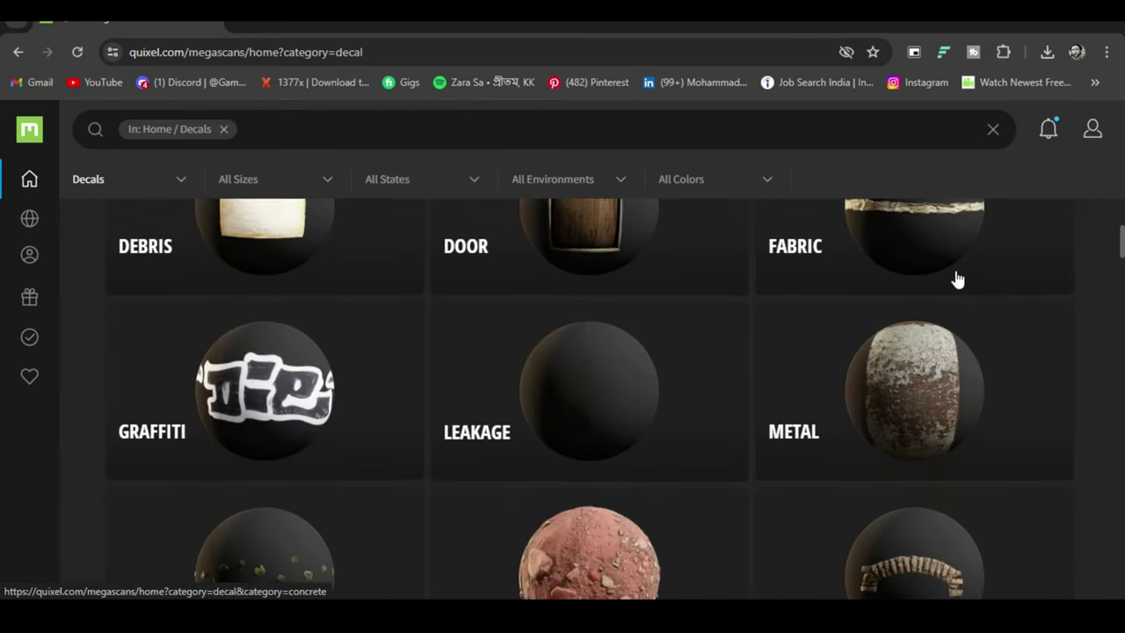
{"action": "scroll", "coordinate": [930, 344], "scroll_direction": "down", "scroll_amount": 3}
{"action": "scroll", "coordinate": [930, 345], "scroll_direction": "up", "scroll_amount": 2}
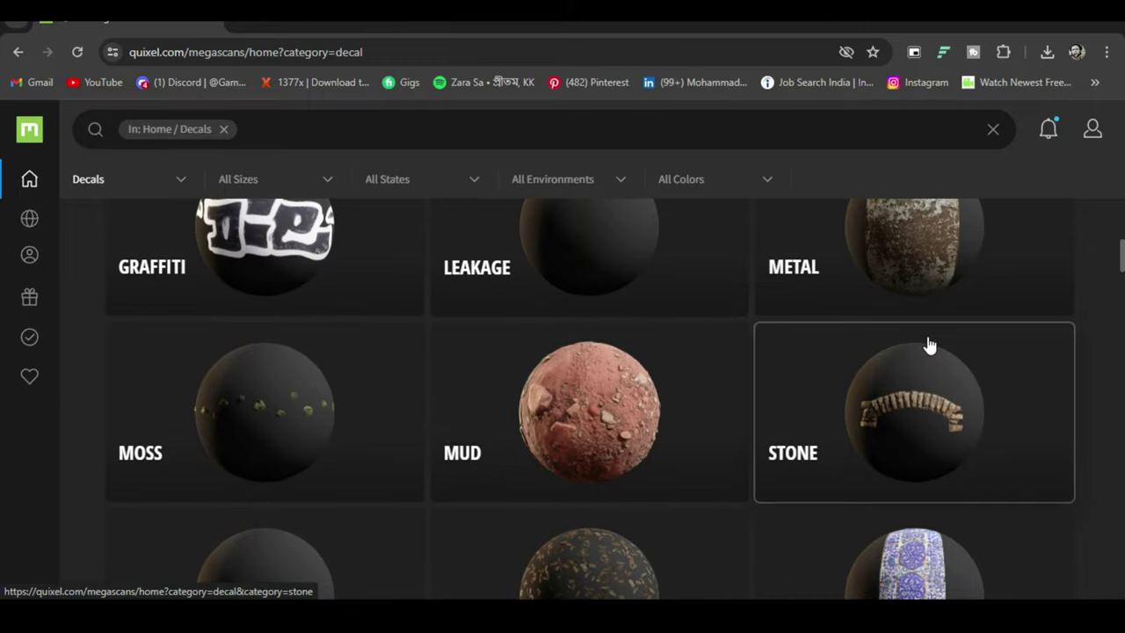
{"action": "scroll", "coordinate": [930, 345], "scroll_direction": "up", "scroll_amount": 4}
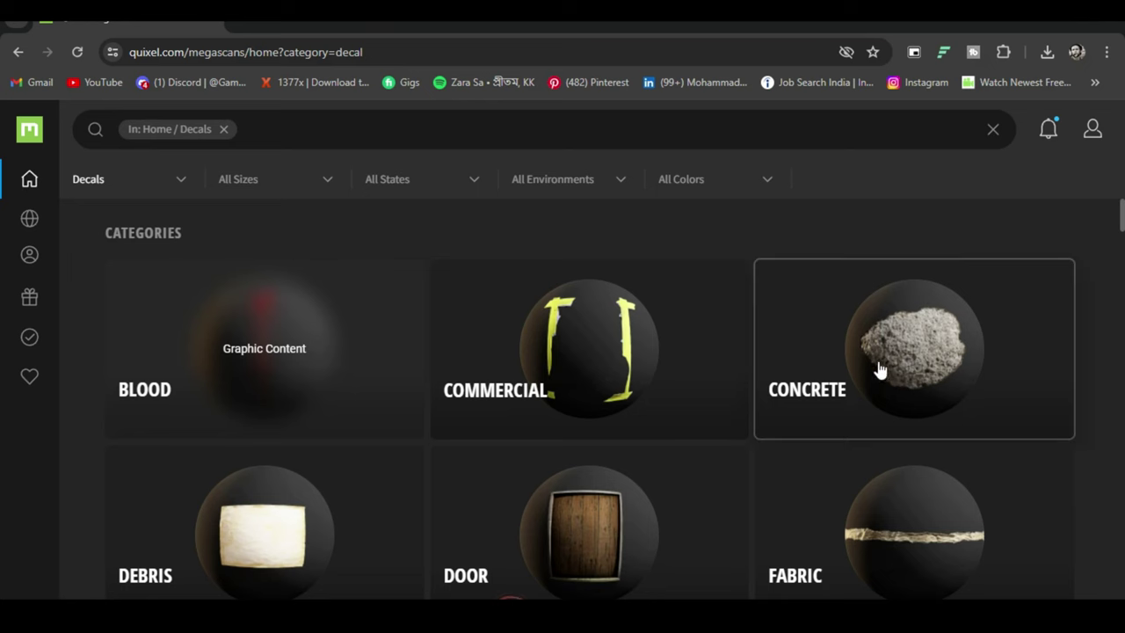
Open the Concrete decal category and scroll down to the rebar Concrete Damage decals.
{"action": "left_click", "coordinate": [884, 368]}
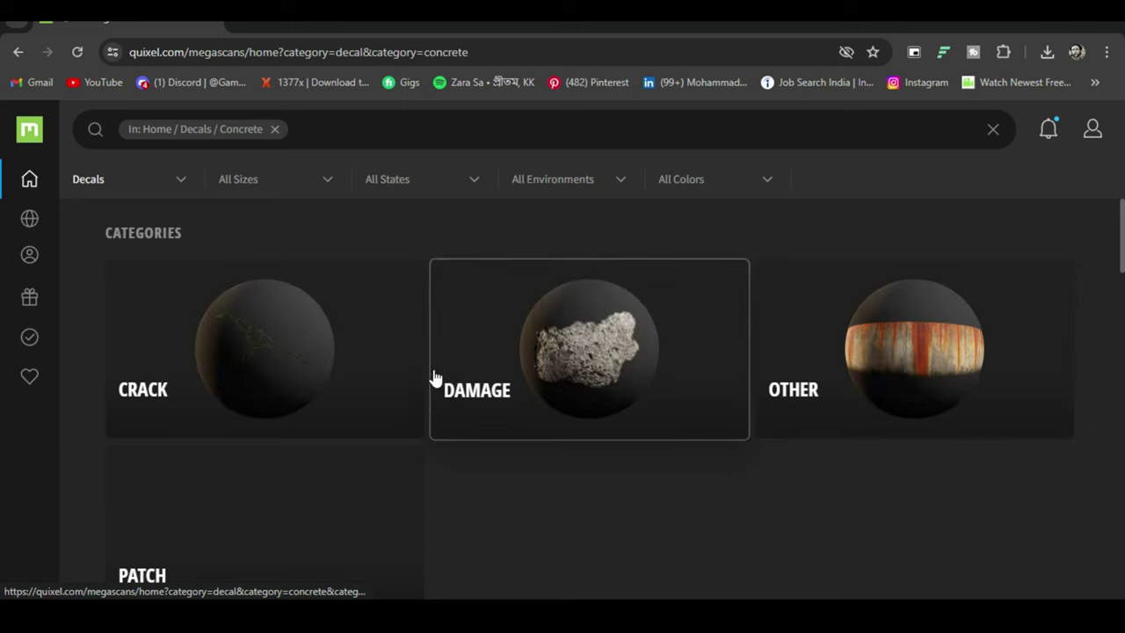
{"action": "scroll", "coordinate": [489, 377], "scroll_direction": "down", "scroll_amount": 2}
{"action": "scroll", "coordinate": [489, 376], "scroll_direction": "down", "scroll_amount": 3}
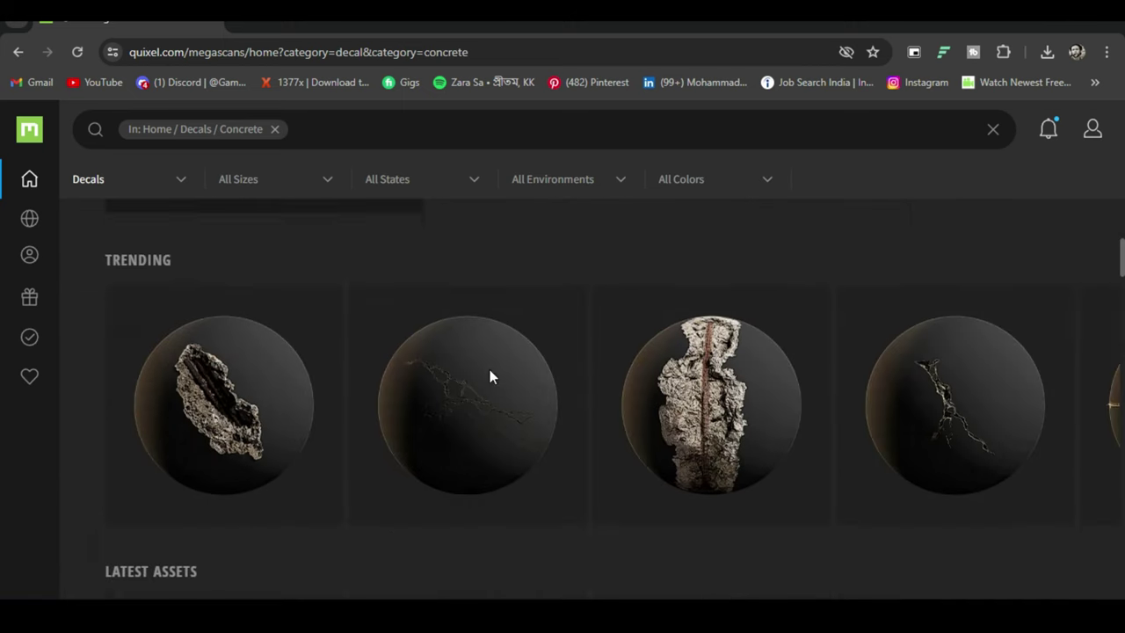
{"action": "scroll", "coordinate": [489, 378], "scroll_direction": "down", "scroll_amount": 1}
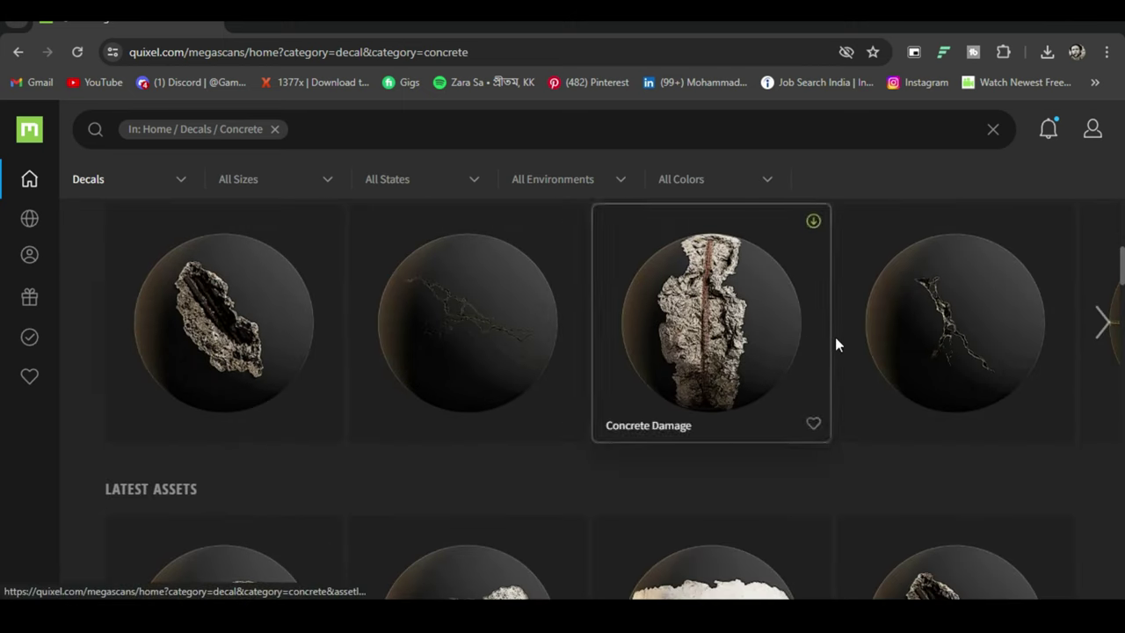
{"action": "scroll", "coordinate": [836, 343], "scroll_direction": "down", "scroll_amount": 2}
{"action": "scroll", "coordinate": [835, 344], "scroll_direction": "up", "scroll_amount": 2}
{"action": "scroll", "coordinate": [836, 344], "scroll_direction": "down", "scroll_amount": 2}
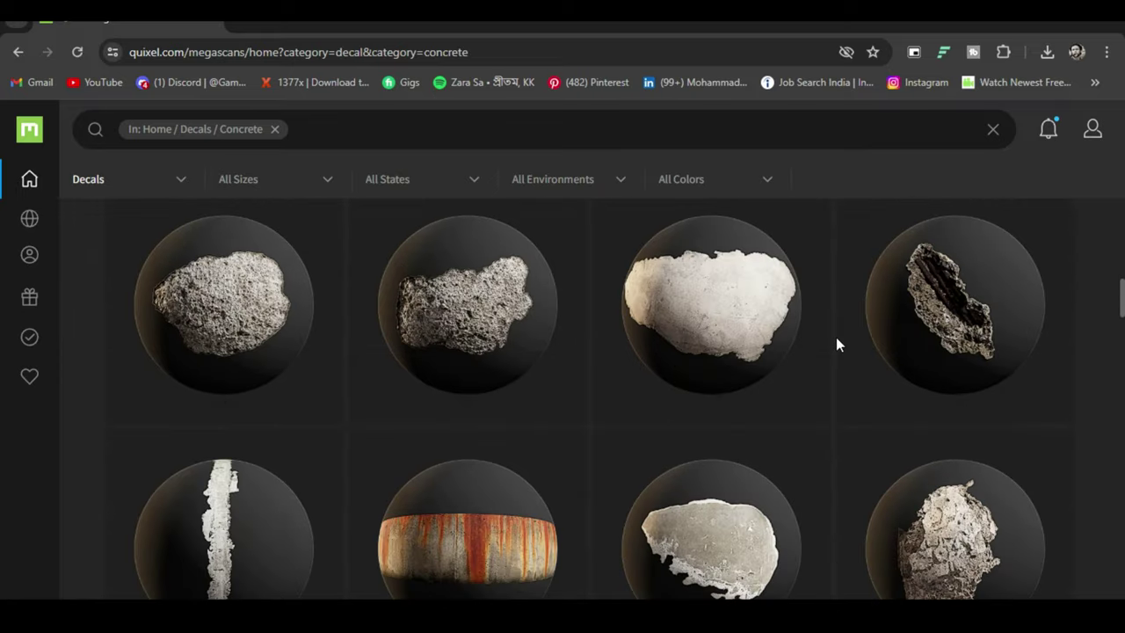
{"action": "scroll", "coordinate": [836, 344], "scroll_direction": "down", "scroll_amount": 1}
{"action": "scroll", "coordinate": [836, 343], "scroll_direction": "down", "scroll_amount": 1}
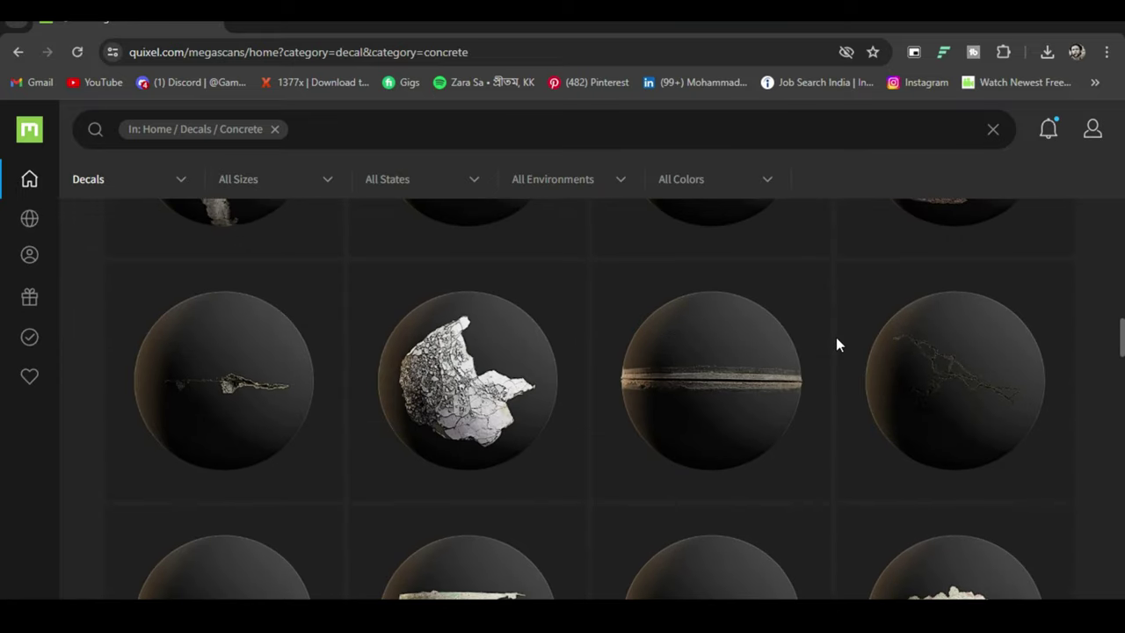
{"action": "scroll", "coordinate": [837, 344], "scroll_direction": "down", "scroll_amount": 1}
{"action": "scroll", "coordinate": [837, 338], "scroll_direction": "down", "scroll_amount": 1}
{"action": "scroll", "coordinate": [837, 338], "scroll_direction": "down", "scroll_amount": 2}
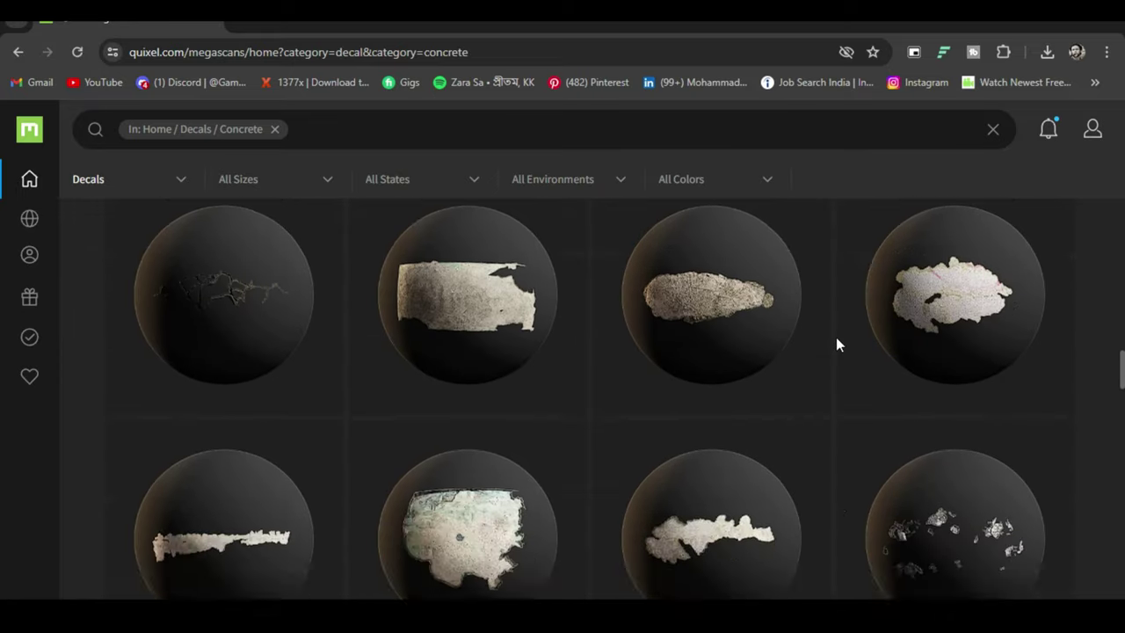
{"action": "scroll", "coordinate": [837, 338], "scroll_direction": "down", "scroll_amount": 2}
{"action": "scroll", "coordinate": [836, 339], "scroll_direction": "down", "scroll_amount": 2}
{"action": "scroll", "coordinate": [837, 344], "scroll_direction": "down", "scroll_amount": 2}
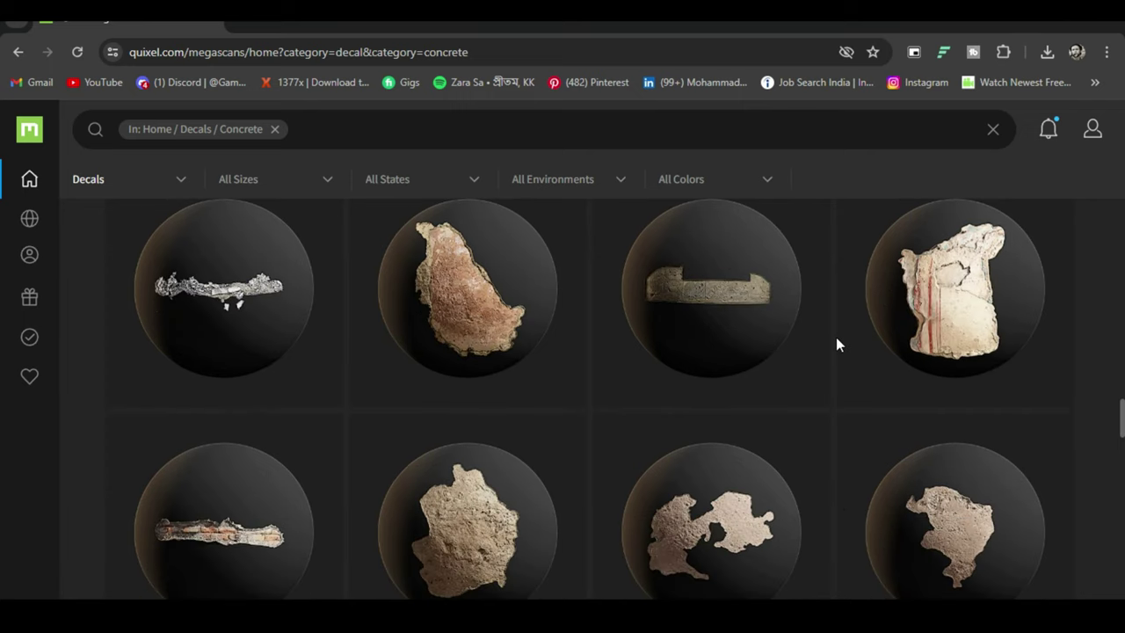
{"action": "scroll", "coordinate": [837, 345], "scroll_direction": "down", "scroll_amount": 1}
{"action": "scroll", "coordinate": [837, 345], "scroll_direction": "down", "scroll_amount": 2}
{"action": "scroll", "coordinate": [836, 344], "scroll_direction": "down", "scroll_amount": 1}
{"action": "scroll", "coordinate": [837, 344], "scroll_direction": "down", "scroll_amount": 1}
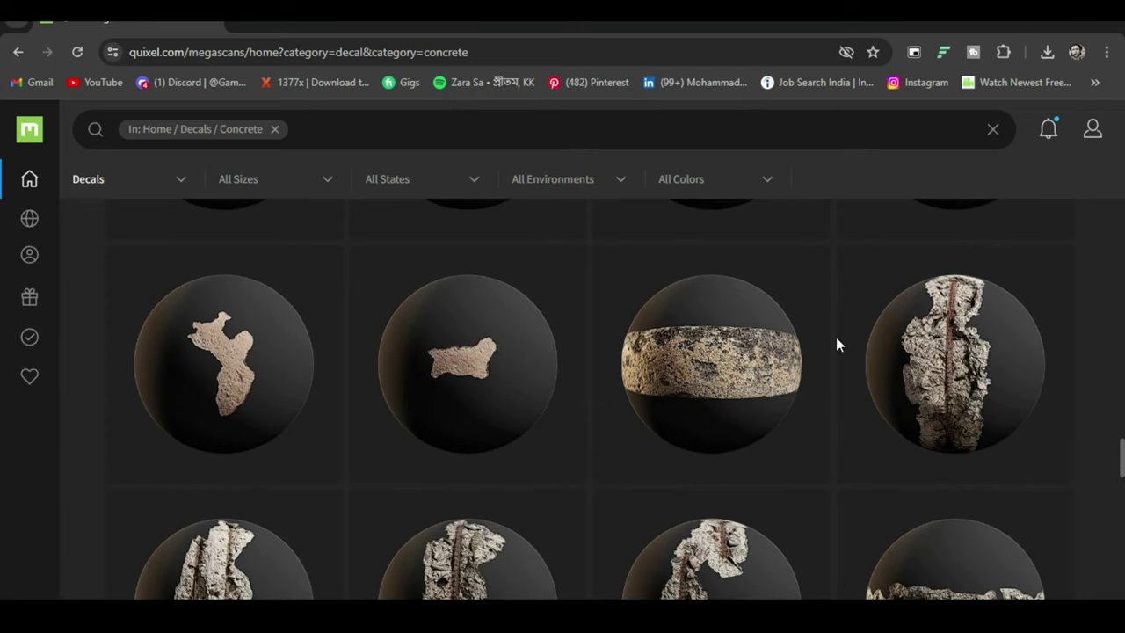
{"action": "scroll", "coordinate": [835, 341], "scroll_direction": "down", "scroll_amount": 2}
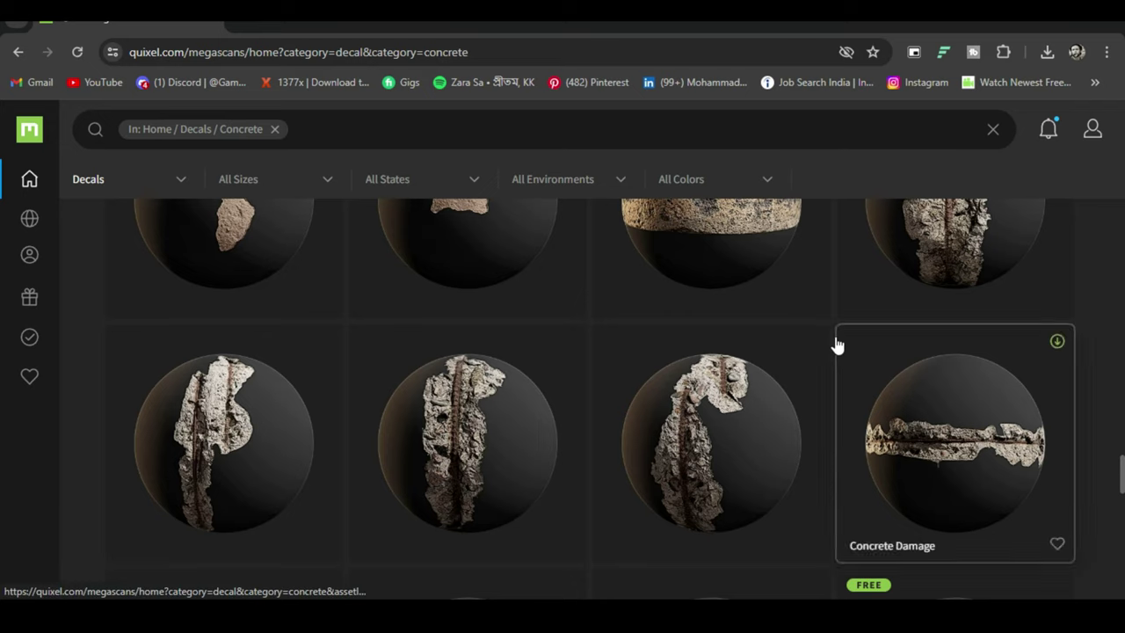
Open the rebar Concrete Damage decal's details and its download settings.
{"action": "left_click", "coordinate": [479, 453]}
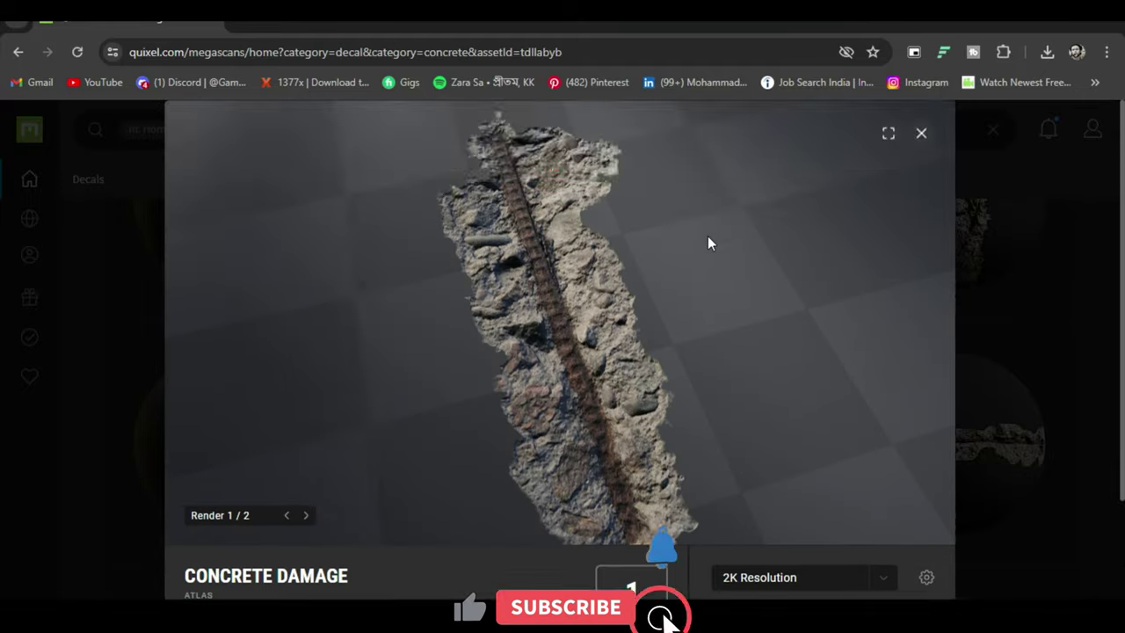
{"action": "scroll", "coordinate": [708, 237], "scroll_direction": "down", "scroll_amount": 1}
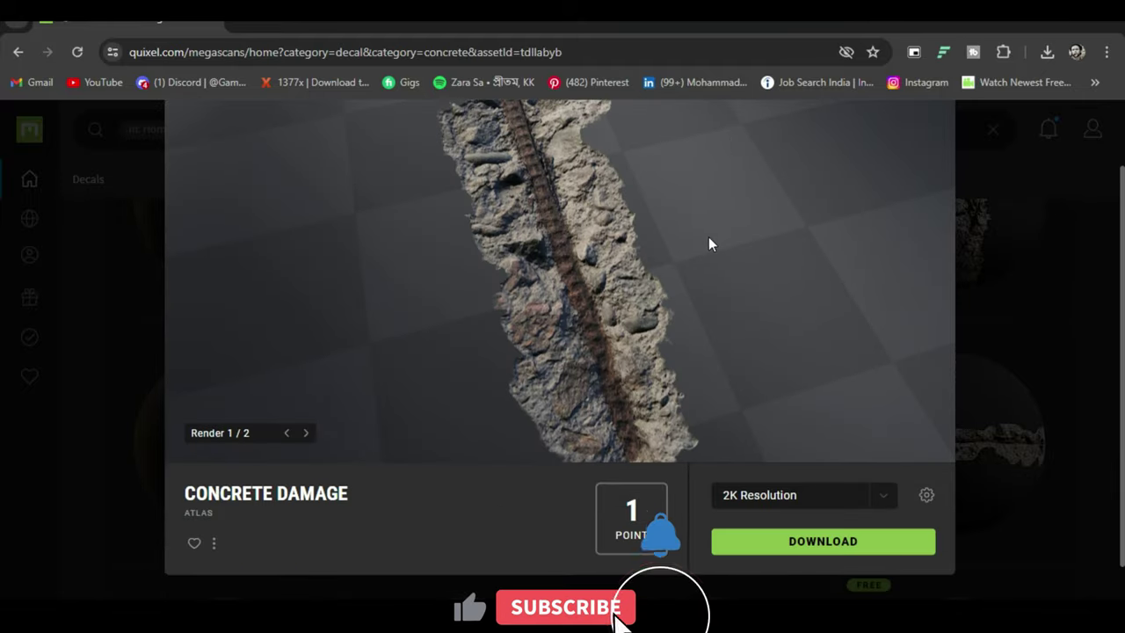
{"action": "left_click", "coordinate": [928, 497]}
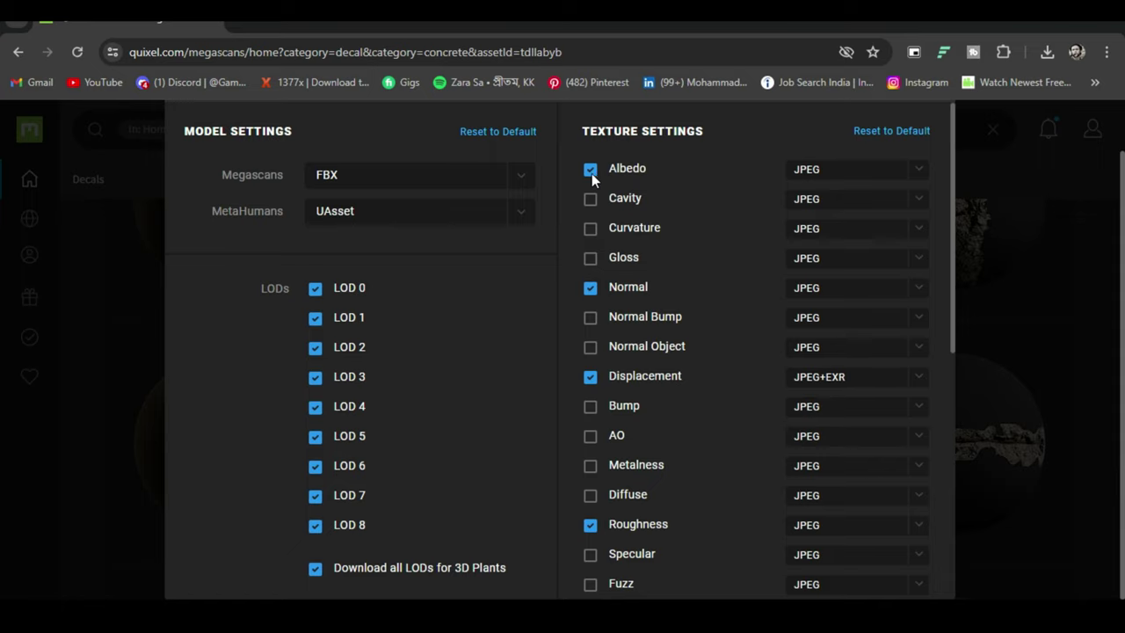
Review the model and texture map options, then return to the 2K asset preview.
{"action": "scroll", "coordinate": [676, 376], "scroll_direction": "down", "scroll_amount": 2}
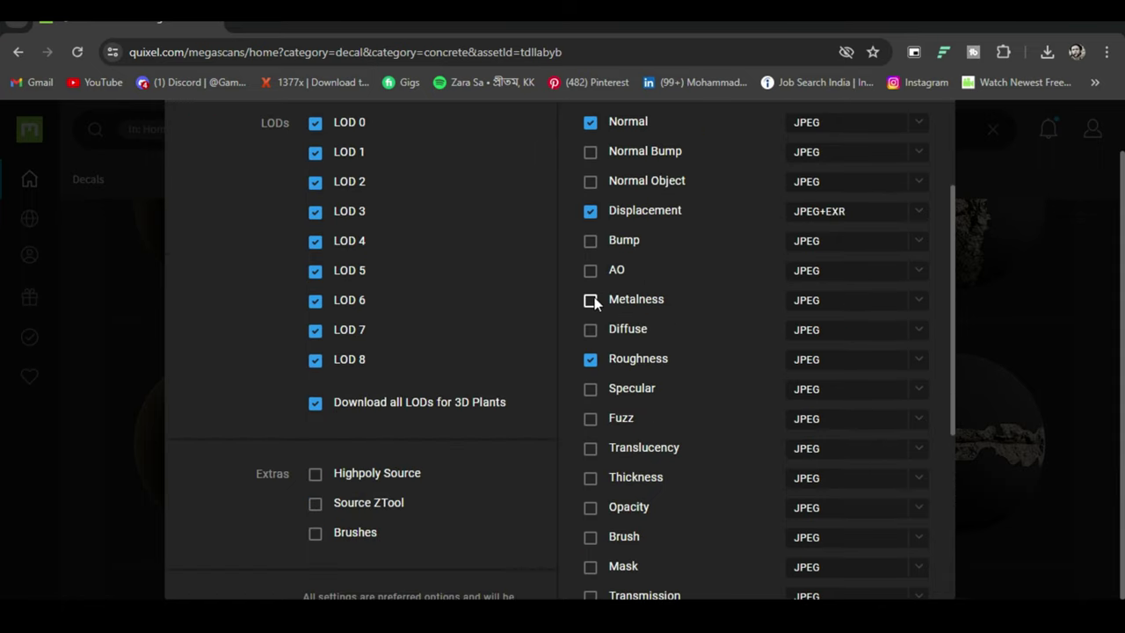
{"action": "scroll", "coordinate": [703, 299], "scroll_direction": "up", "scroll_amount": 2}
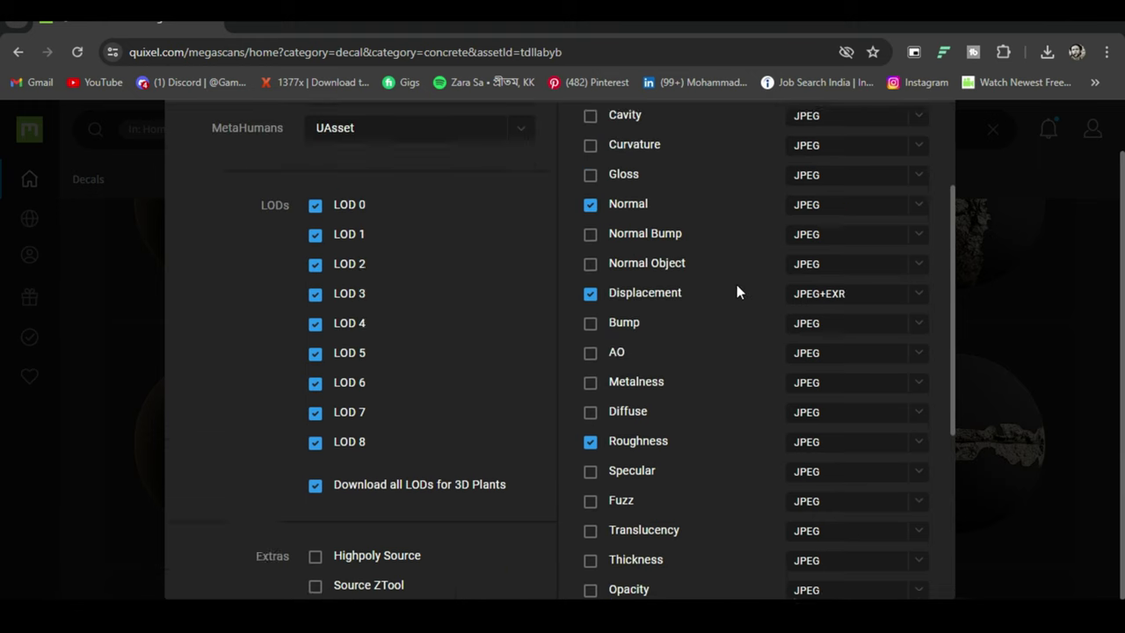
{"action": "scroll", "coordinate": [526, 197], "scroll_direction": "up", "scroll_amount": 1}
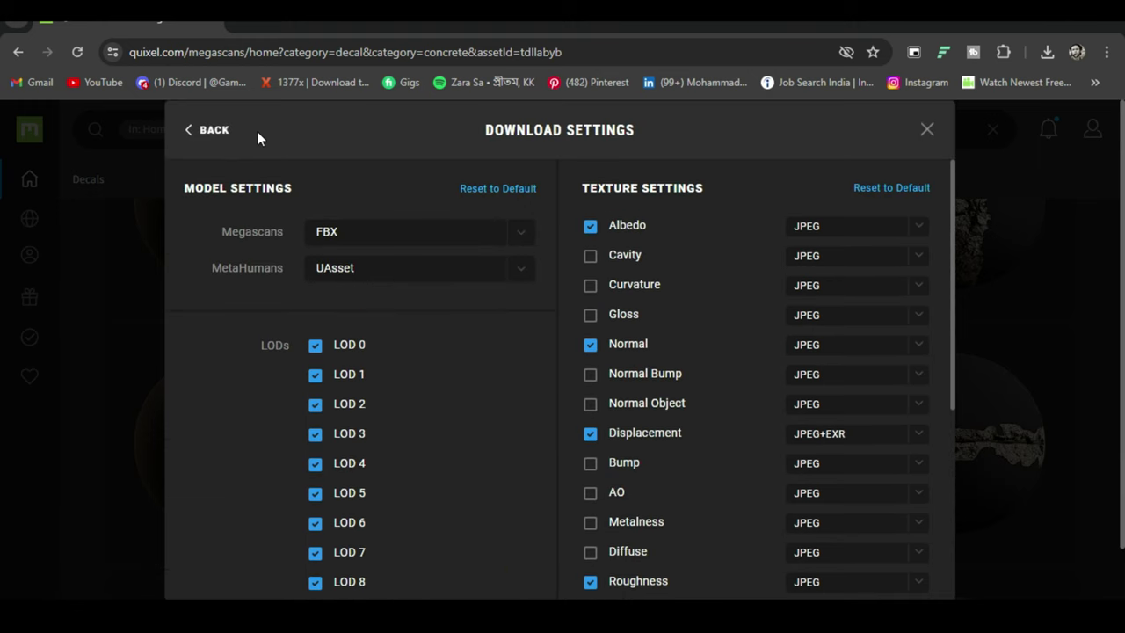
{"action": "left_click", "coordinate": [226, 129]}
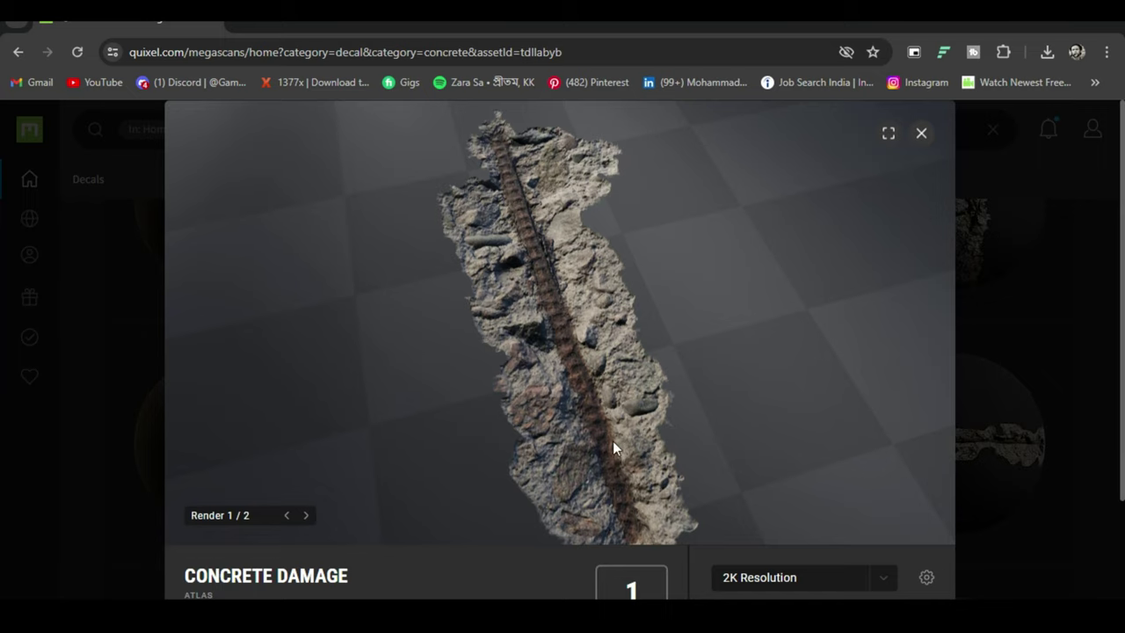
{"action": "scroll", "coordinate": [558, 296], "scroll_direction": "down", "scroll_amount": 1}
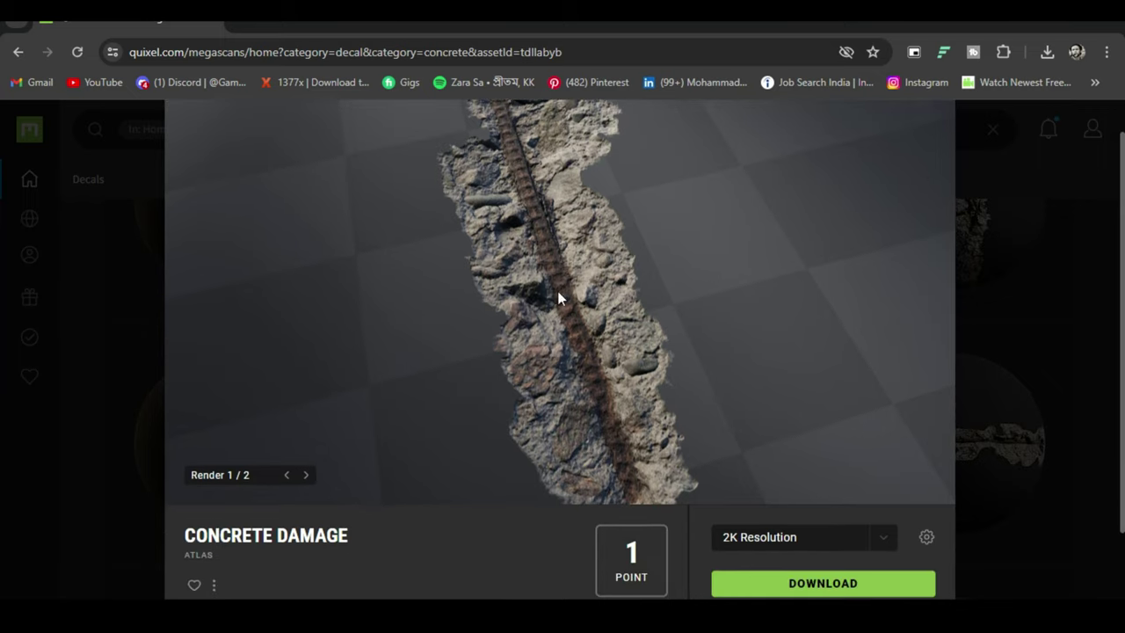
Include the Opacity map in the Concrete Damage decal's download settings.
{"action": "left_click", "coordinate": [926, 538]}
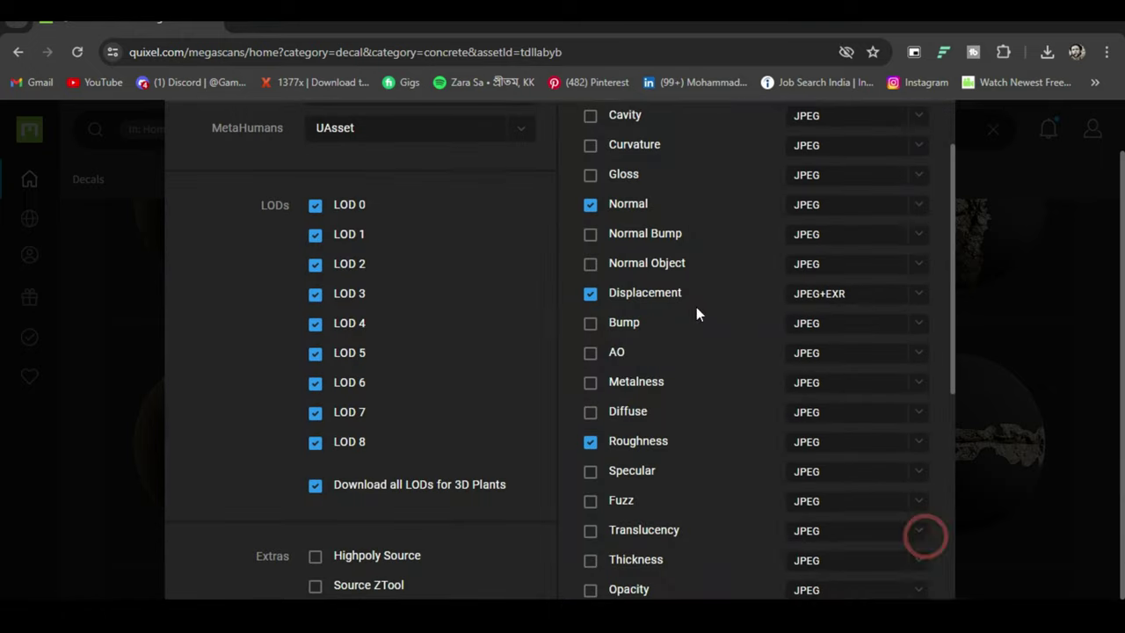
{"action": "scroll", "coordinate": [660, 386], "scroll_direction": "down", "scroll_amount": 2}
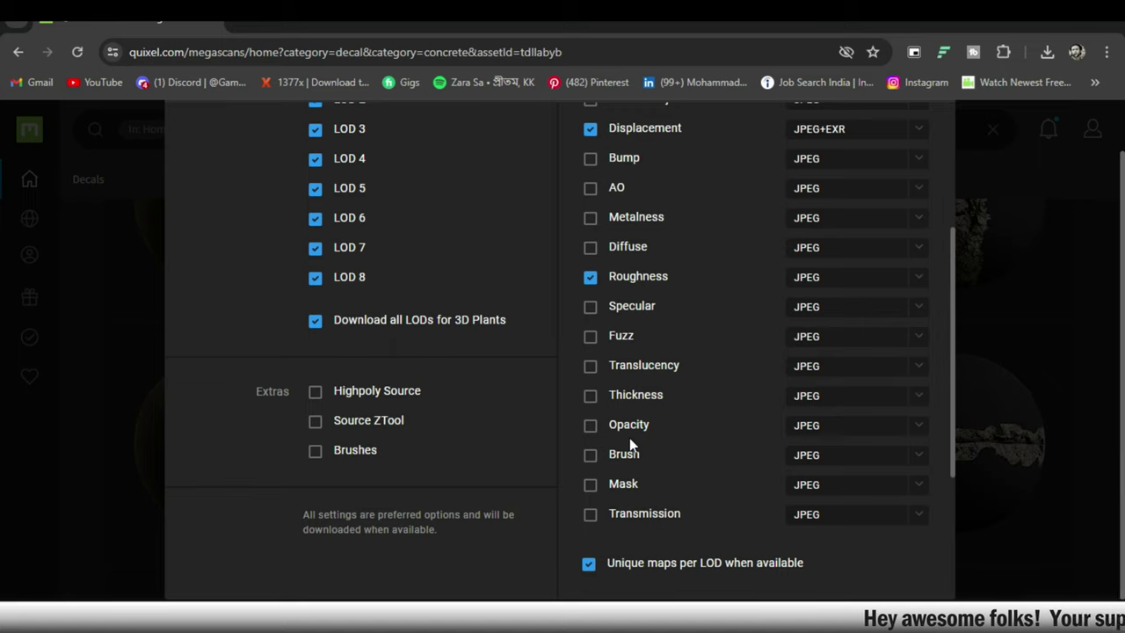
{"action": "left_click", "coordinate": [591, 426]}
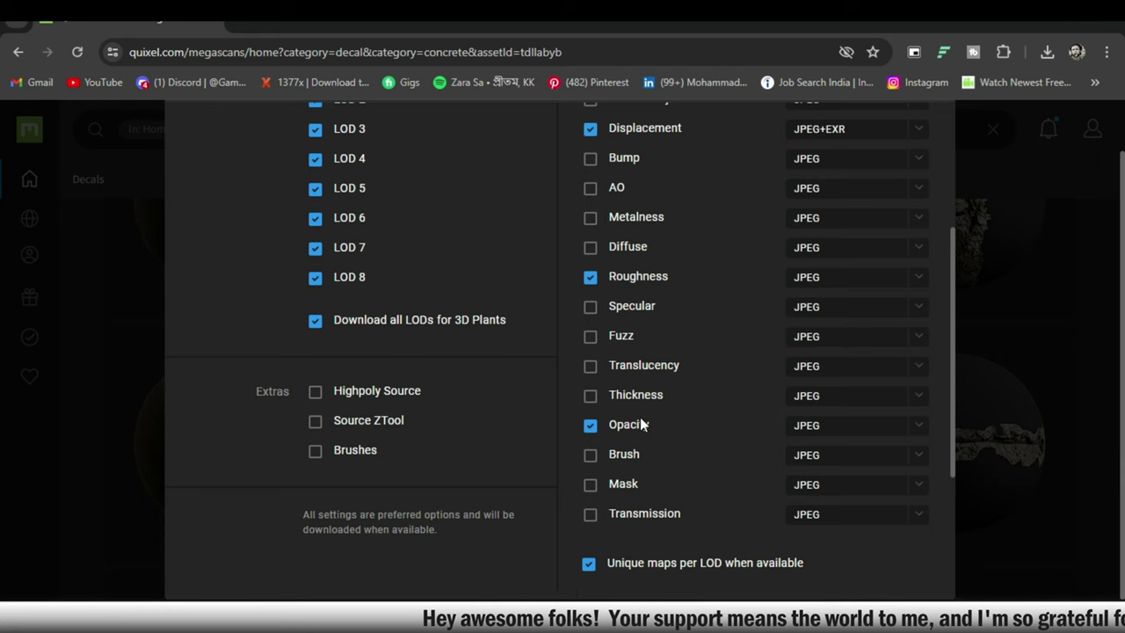
{"action": "scroll", "coordinate": [642, 423], "scroll_direction": "up", "scroll_amount": 1}
{"action": "scroll", "coordinate": [642, 417], "scroll_direction": "up", "scroll_amount": 2}
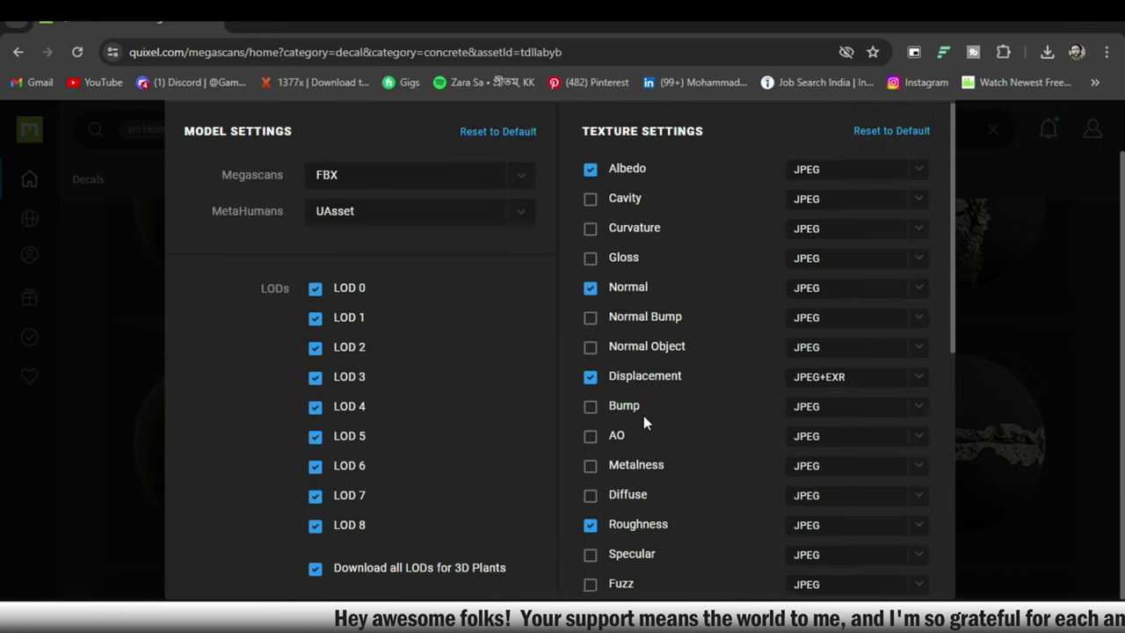
{"action": "scroll", "coordinate": [643, 415], "scroll_direction": "down", "scroll_amount": 1}
{"action": "scroll", "coordinate": [643, 415], "scroll_direction": "down", "scroll_amount": 3}
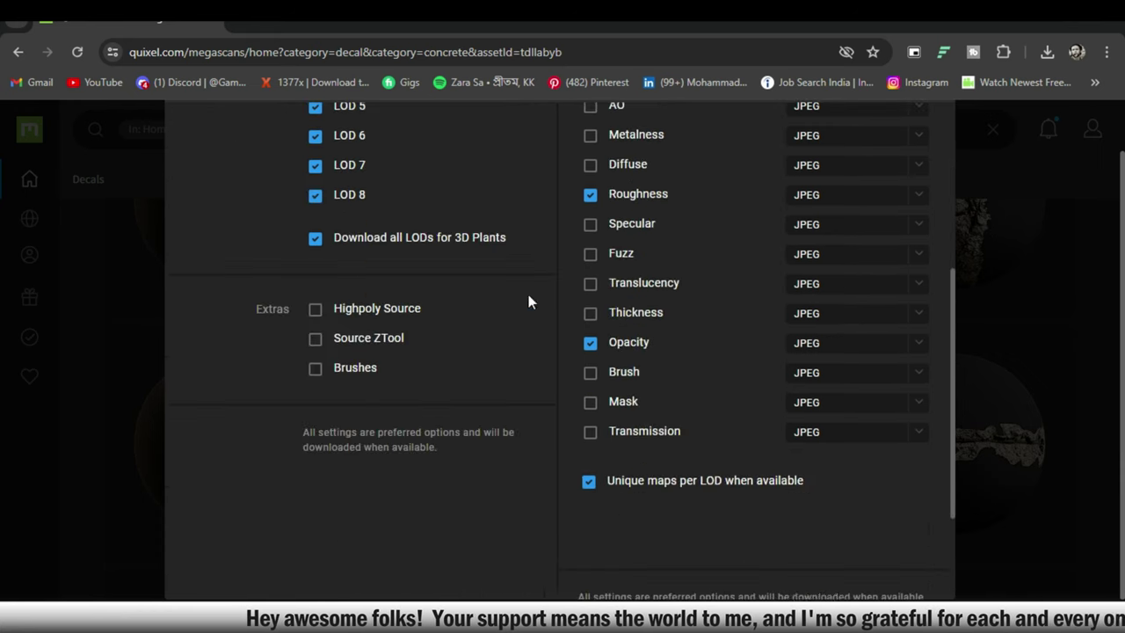
{"action": "scroll", "coordinate": [644, 361], "scroll_direction": "up", "scroll_amount": 3}
{"action": "scroll", "coordinate": [643, 360], "scroll_direction": "up", "scroll_amount": 1}
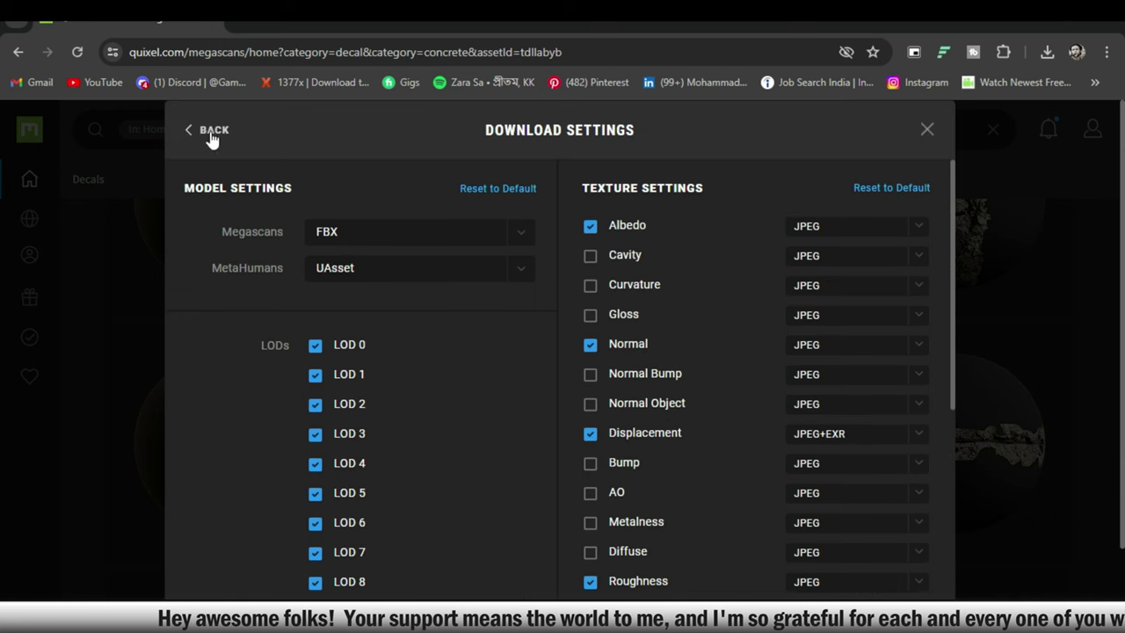
{"action": "left_click", "coordinate": [209, 134]}
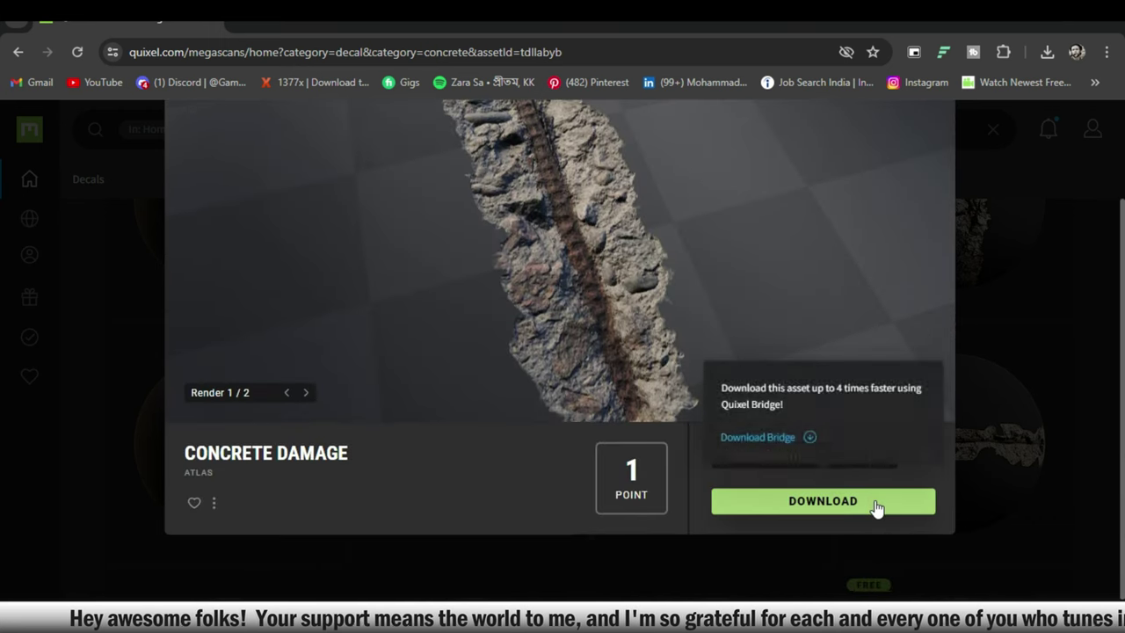
Download and extract the decal, then view its Albedo map from the Decals_Crack folder.
{"action": "left_click", "coordinate": [875, 501]}
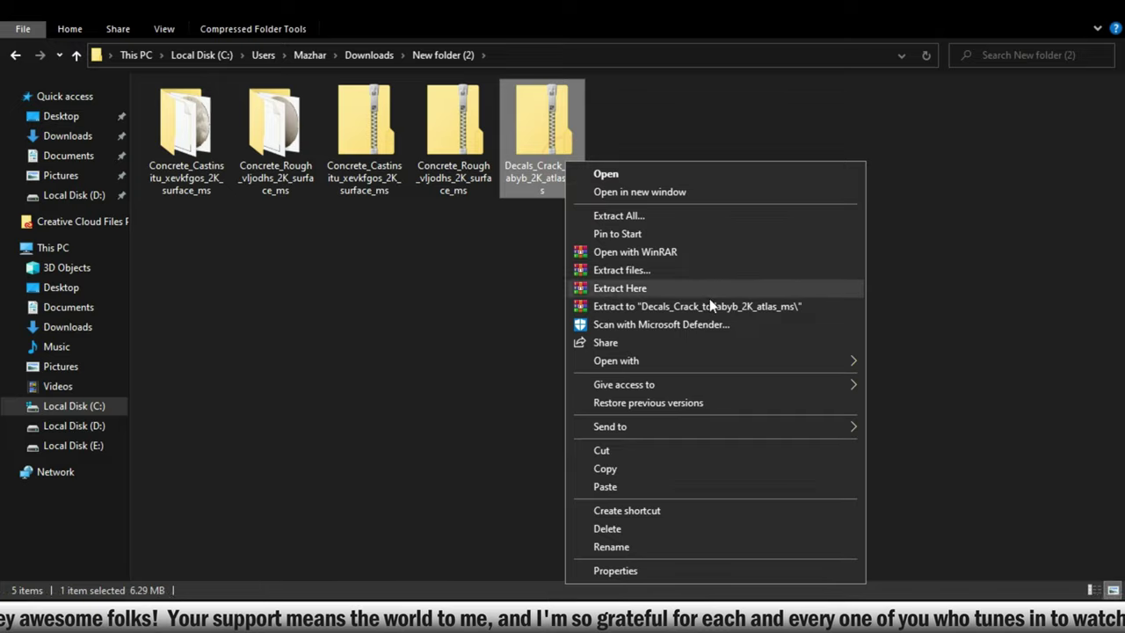
{"action": "left_click", "coordinate": [729, 303]}
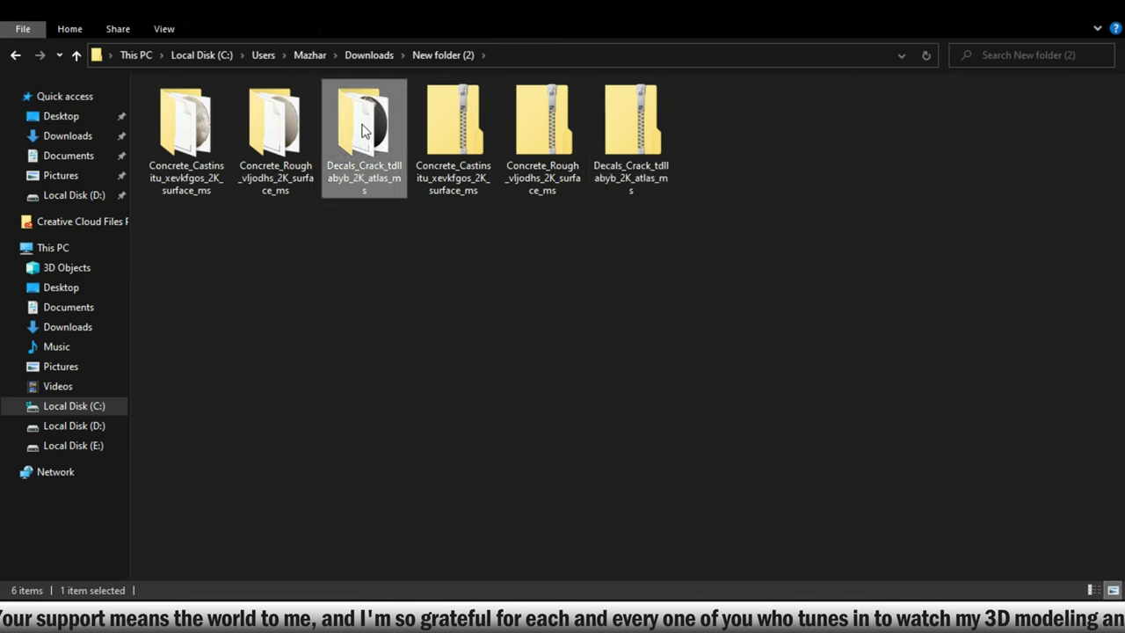
{"action": "double_click", "coordinate": [356, 132]}
{"action": "double_click", "coordinate": [348, 132]}
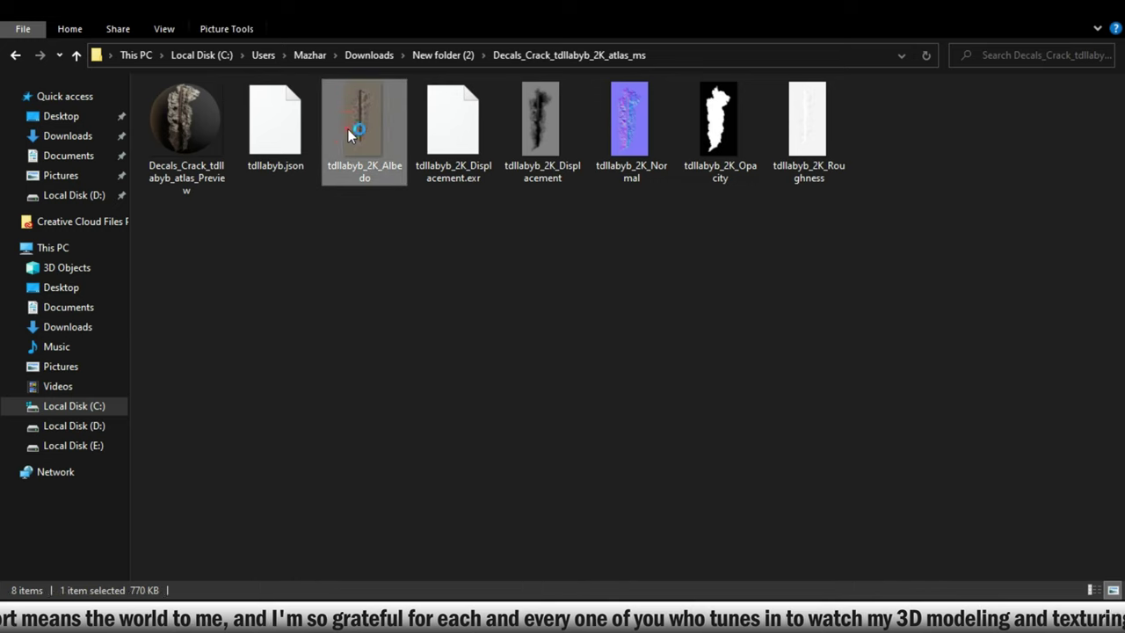
{"action": "mouse_move", "coordinate": [570, 244]}
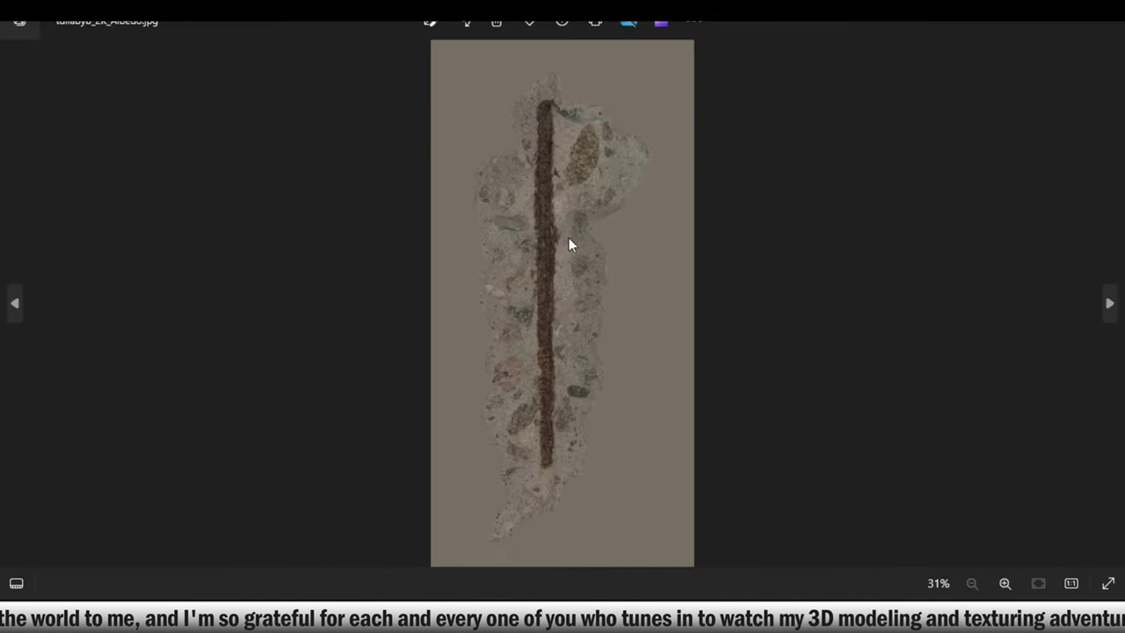
{"action": "left_click", "coordinate": [1110, 303]}
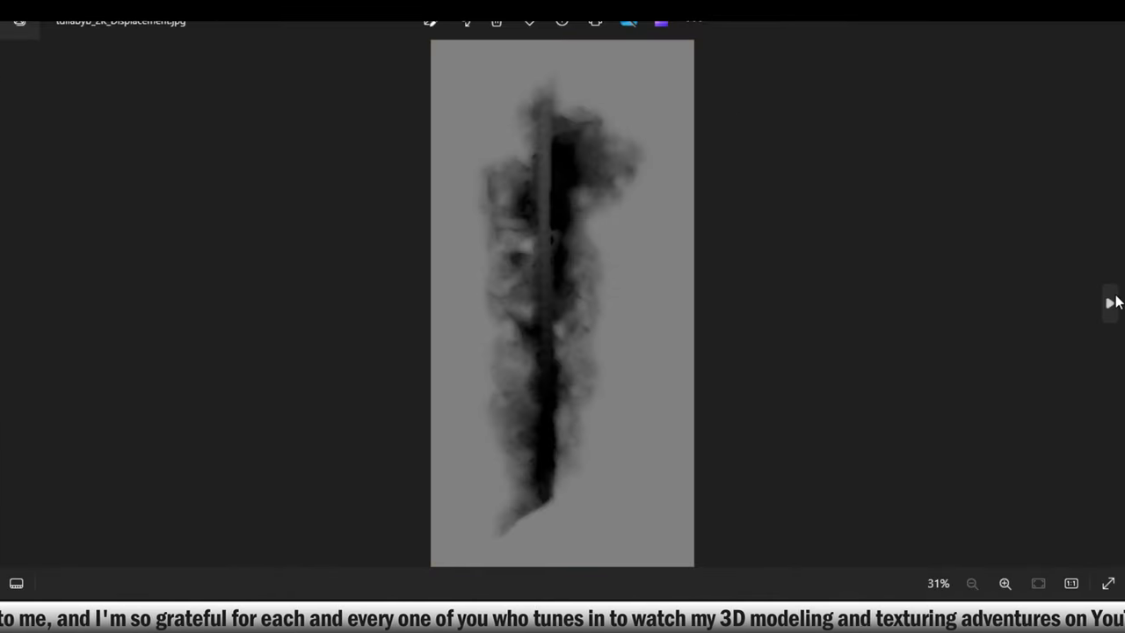
{"action": "left_click", "coordinate": [1110, 302]}
{"action": "left_click", "coordinate": [1111, 303]}
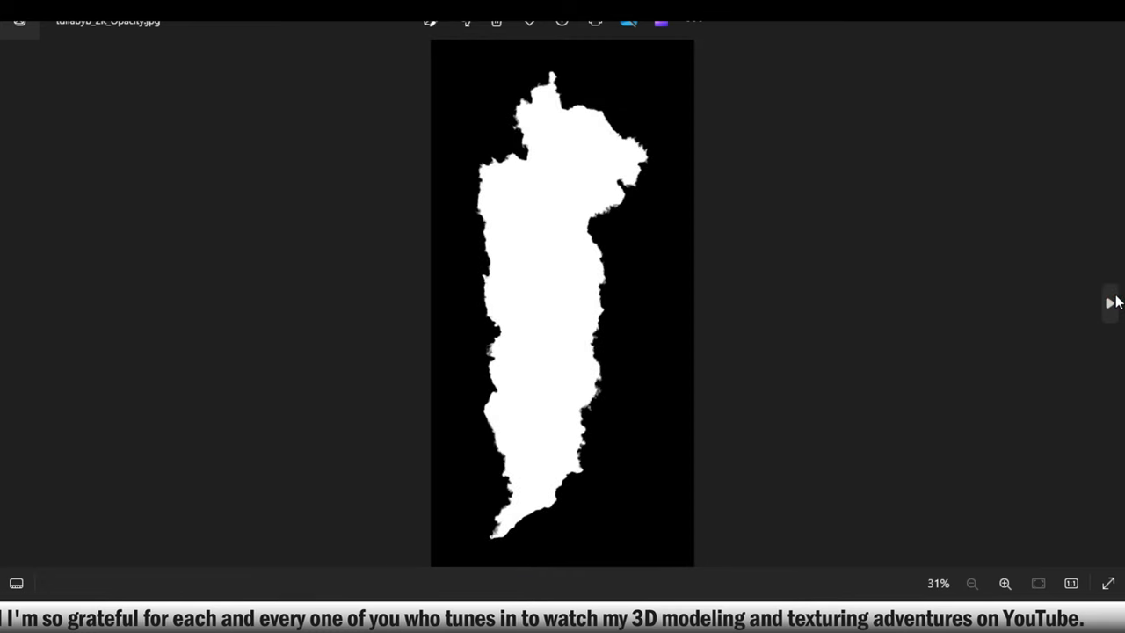
{"action": "left_click", "coordinate": [1113, 302]}
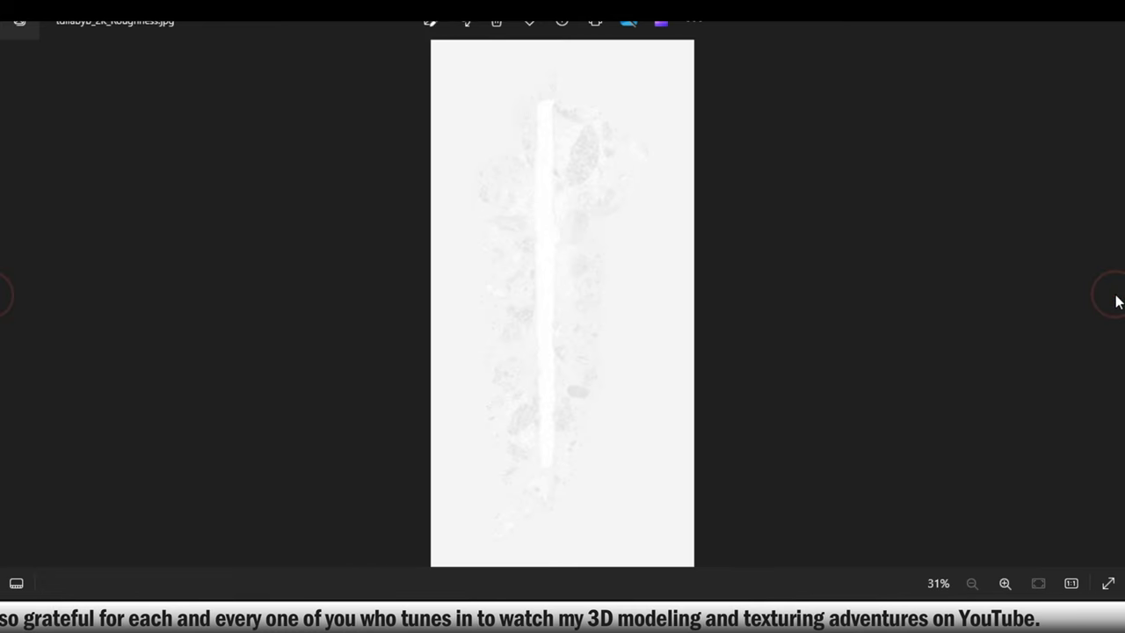
{"action": "left_click", "coordinate": [1112, 29]}
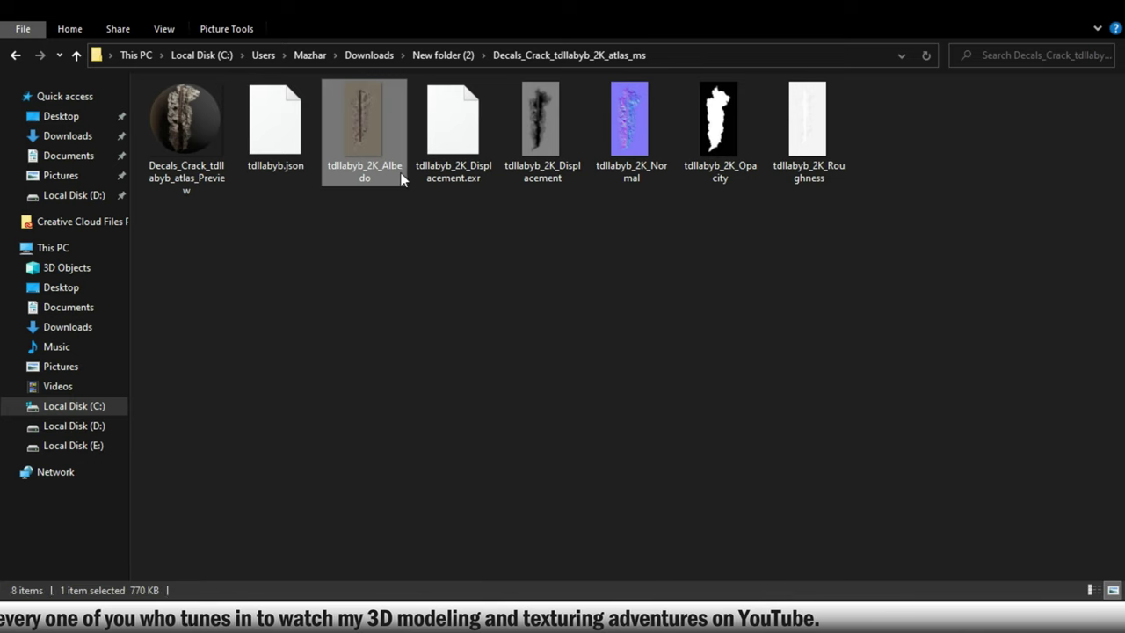
Drag the Albedo, Displacement, Normal, Opacity and Roughness JPGs into Substance 3D Painter.
{"action": "left_click", "coordinate": [541, 163], "text": "ctrl"}
{"action": "left_click", "coordinate": [623, 171], "text": "ctrl"}
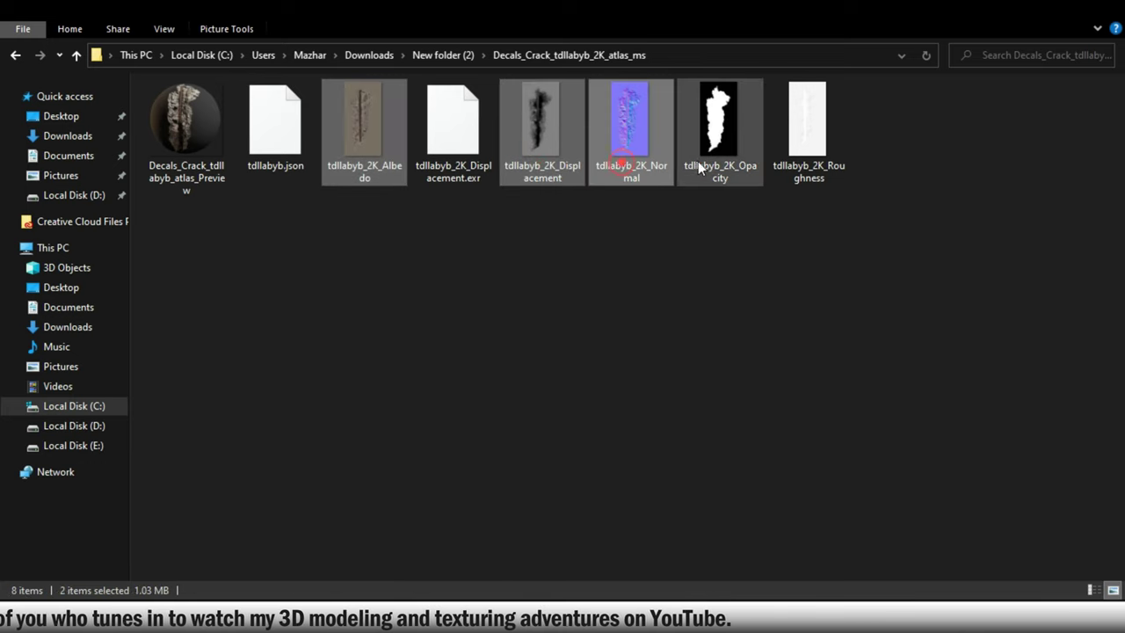
{"action": "left_click", "coordinate": [708, 161], "text": "ctrl"}
{"action": "left_click", "coordinate": [804, 158], "text": "ctrl"}
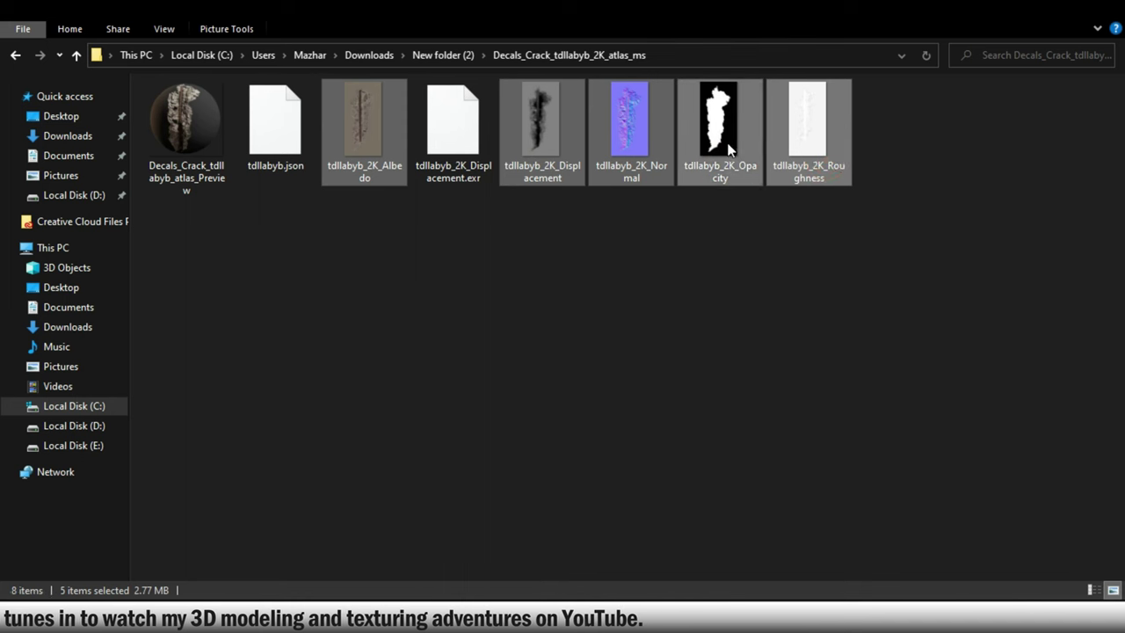
{"action": "mouse_move", "coordinate": [727, 149]}
{"action": "left_mouse_down"}
{"action": "mouse_move", "coordinate": [716, 340]}
{"action": "mouse_move", "coordinate": [181, 341]}
{"action": "left_mouse_up"}
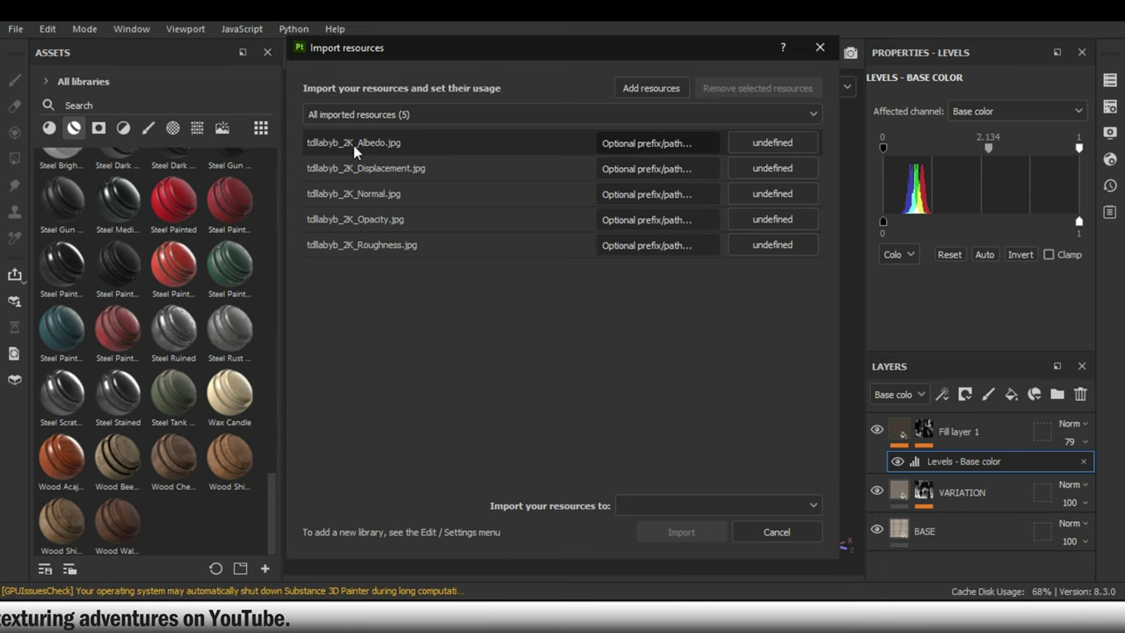
Set Albedo, Displacement, Normal and Roughness usage to texture, and Opacity to alpha.
{"action": "left_click", "coordinate": [802, 141]}
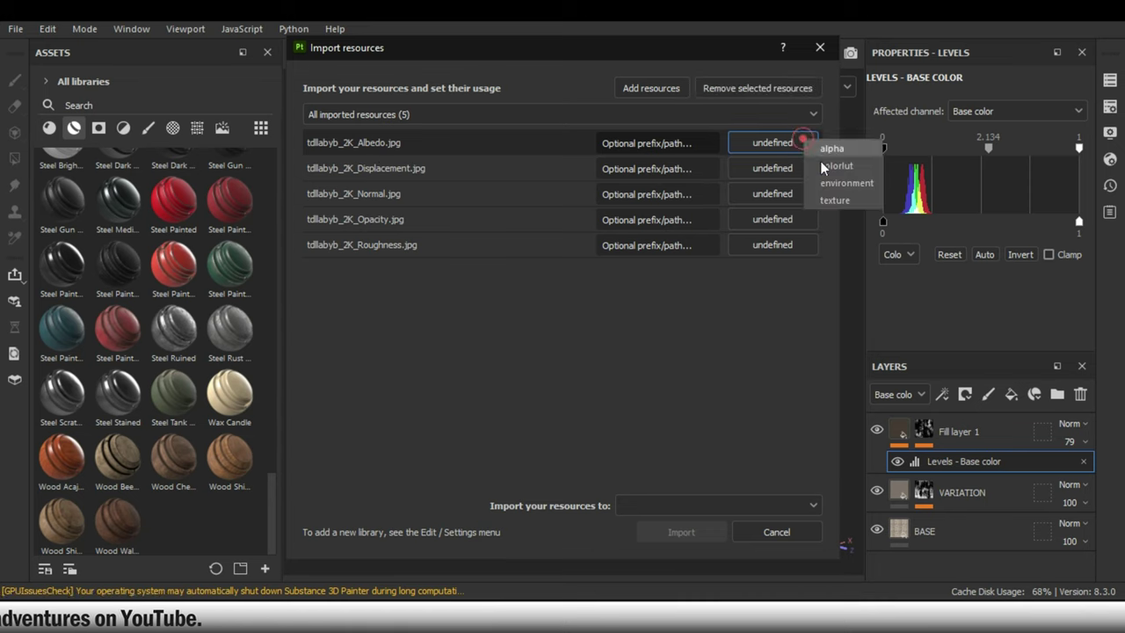
{"action": "left_click", "coordinate": [836, 200]}
{"action": "left_click", "coordinate": [787, 167]}
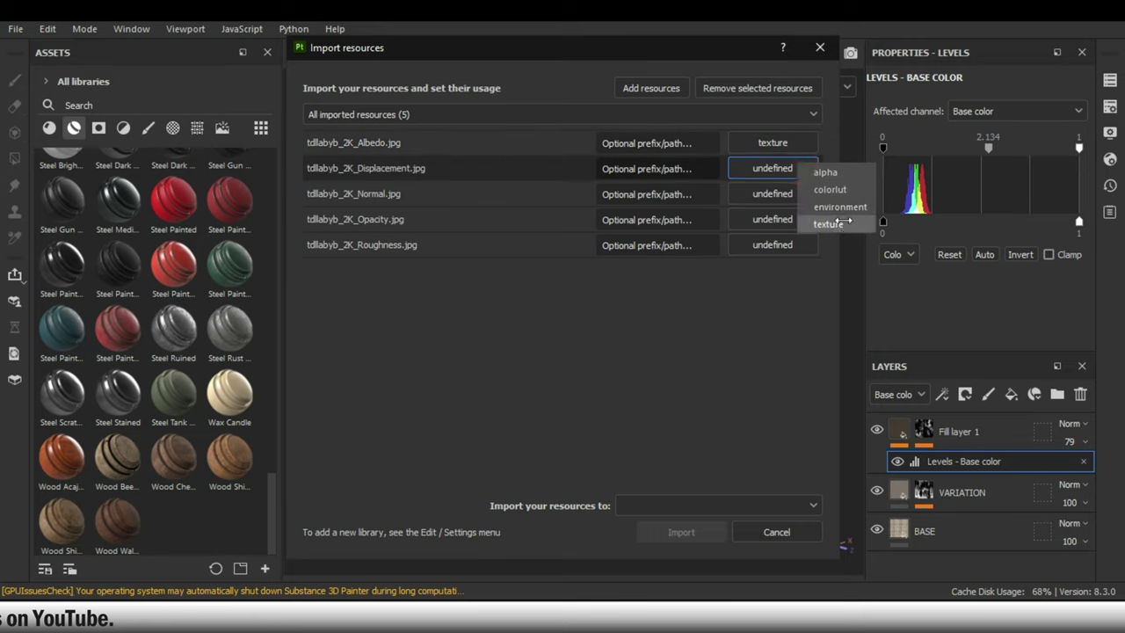
{"action": "left_click", "coordinate": [844, 221]}
{"action": "left_click", "coordinate": [794, 192]}
{"action": "left_click", "coordinate": [839, 251]}
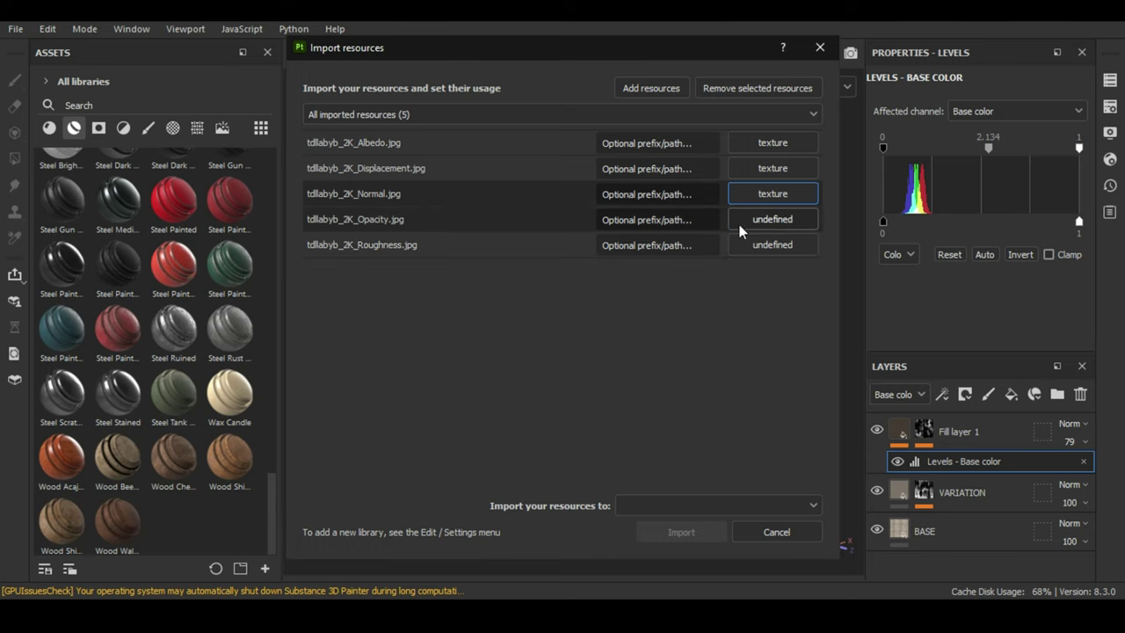
{"action": "left_click", "coordinate": [793, 220]}
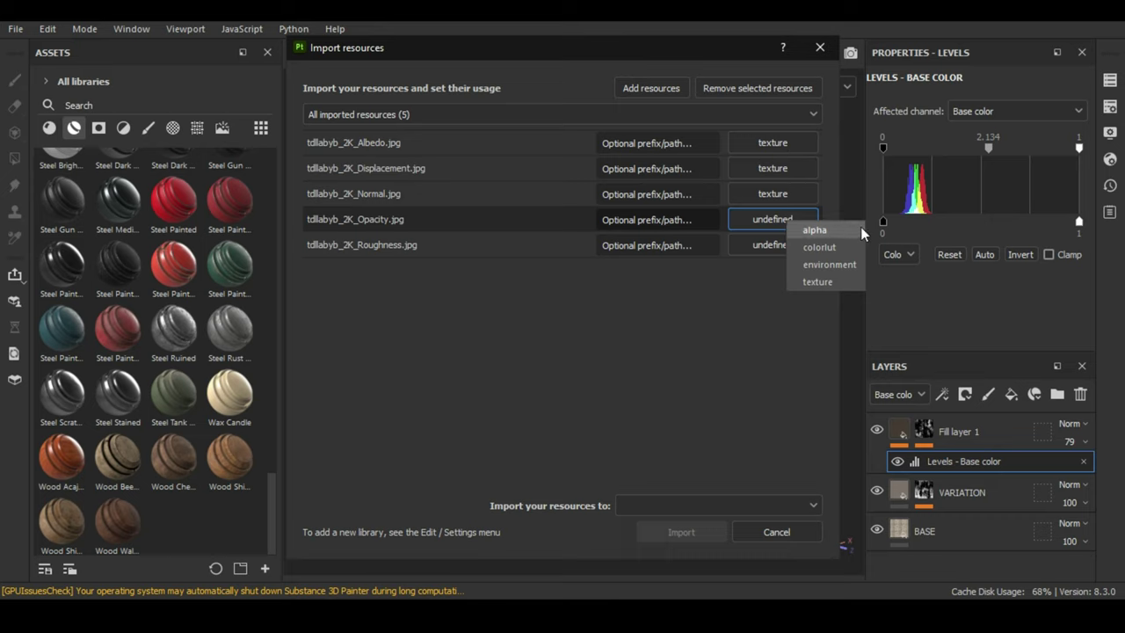
{"action": "left_click", "coordinate": [838, 237]}
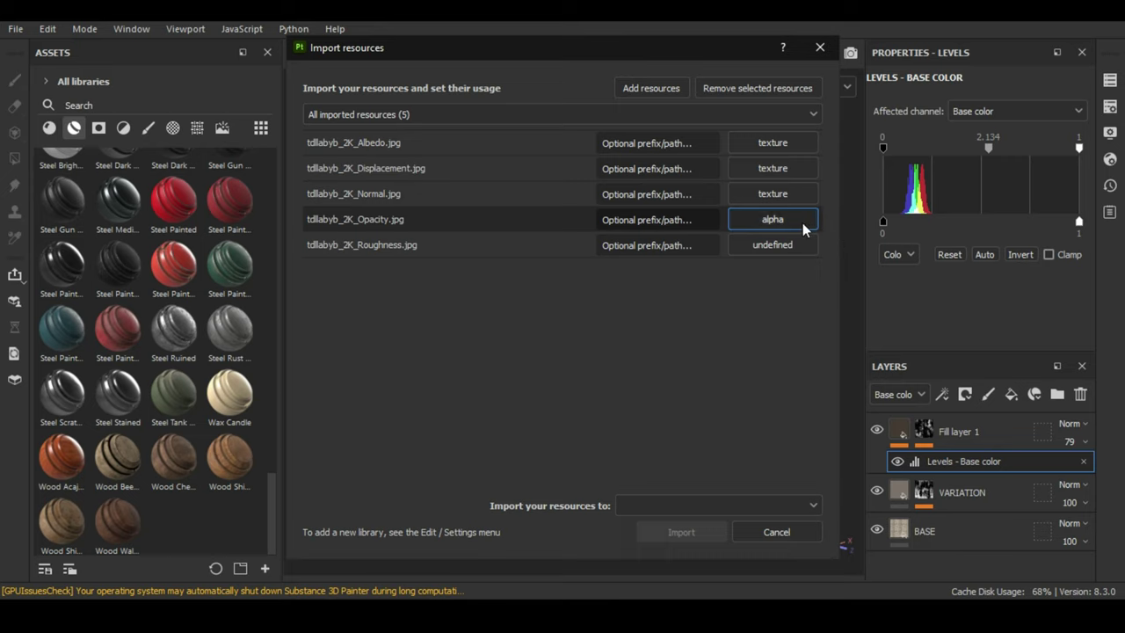
{"action": "left_click", "coordinate": [796, 246]}
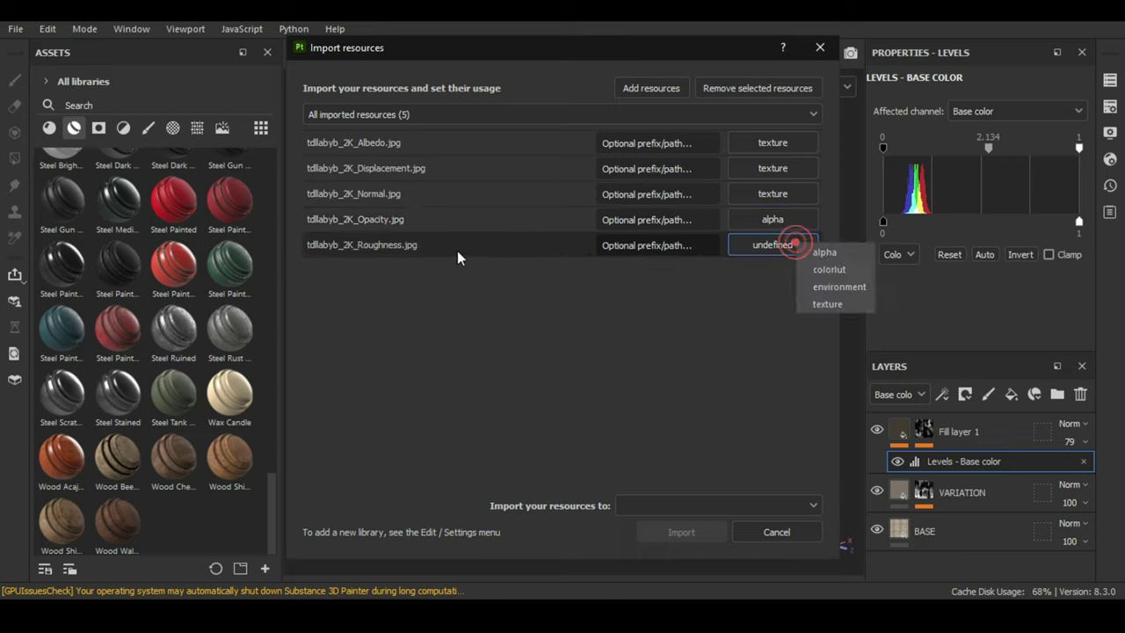
{"action": "left_click", "coordinate": [830, 305]}
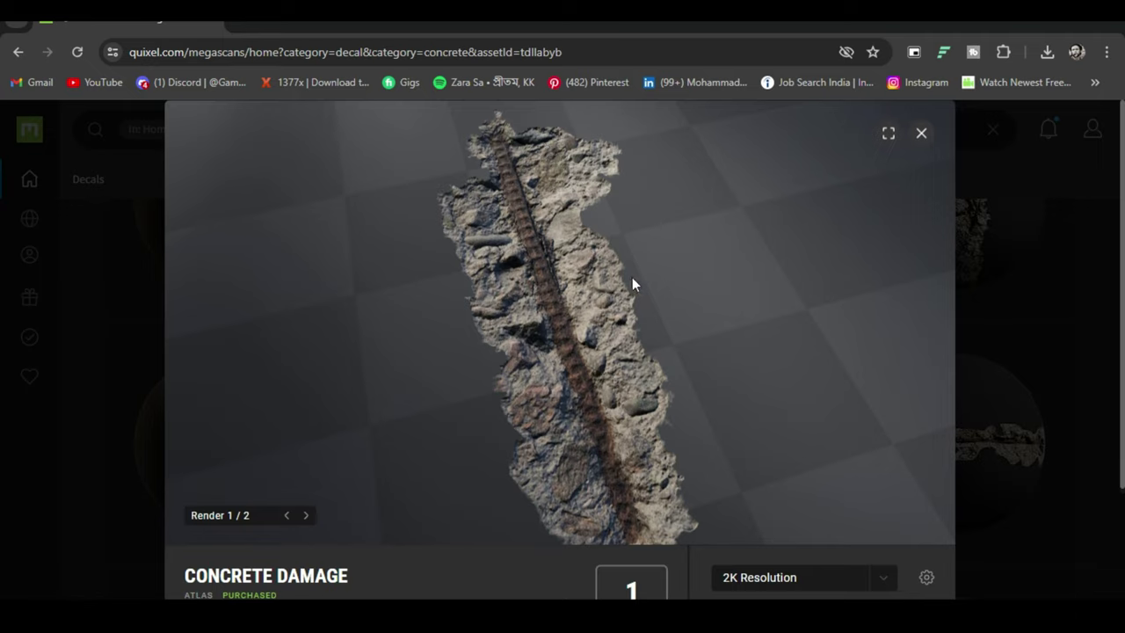
Import the five decal maps into the current session.
{"action": "left_click", "coordinate": [631, 596]}
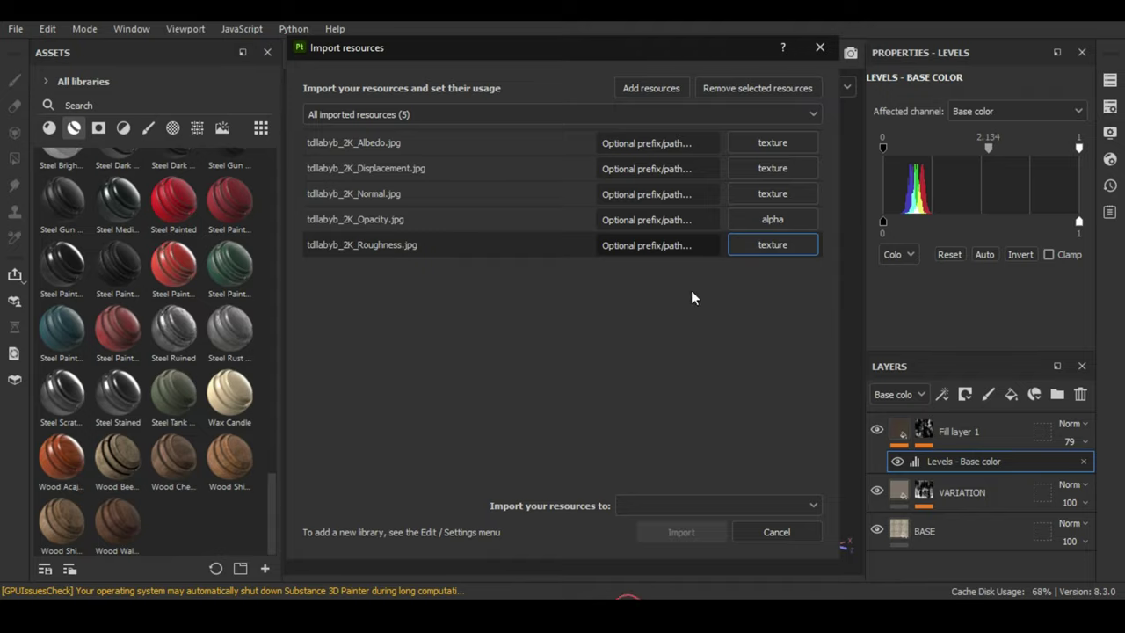
{"action": "left_click", "coordinate": [772, 505]}
{"action": "left_click", "coordinate": [699, 525]}
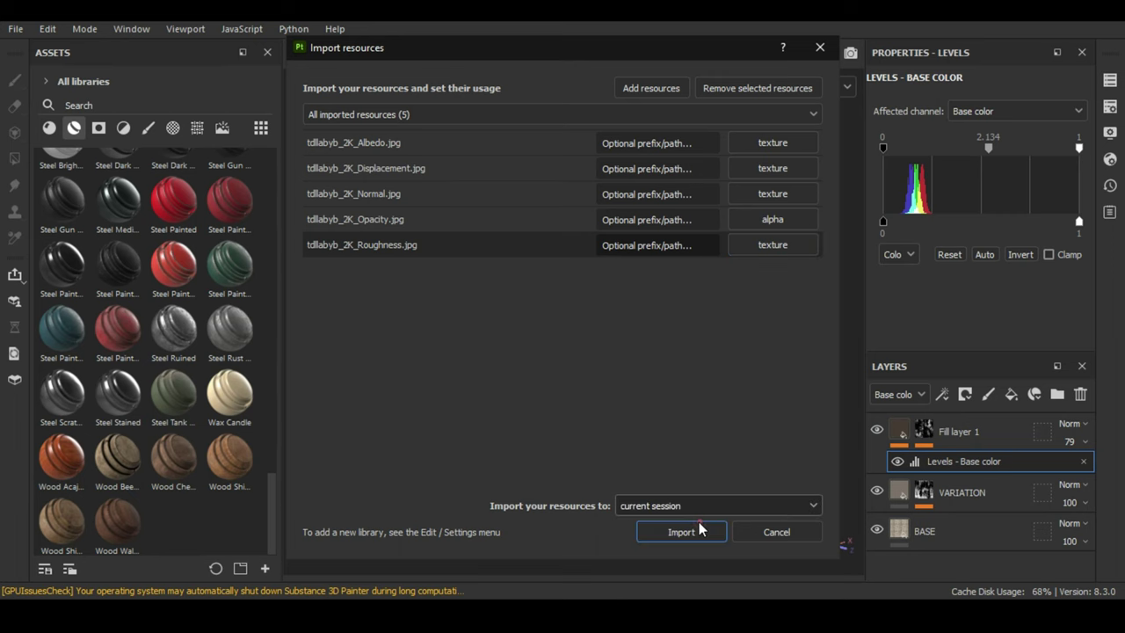
{"action": "left_click", "coordinate": [682, 532]}
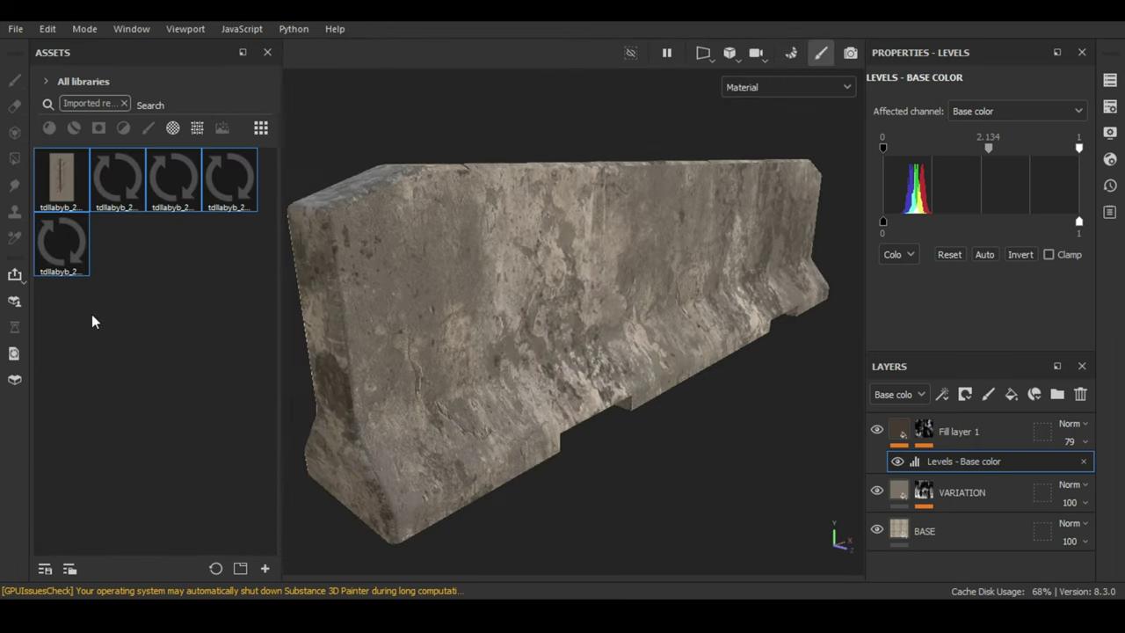
{"action": "left_click", "coordinate": [986, 430]}
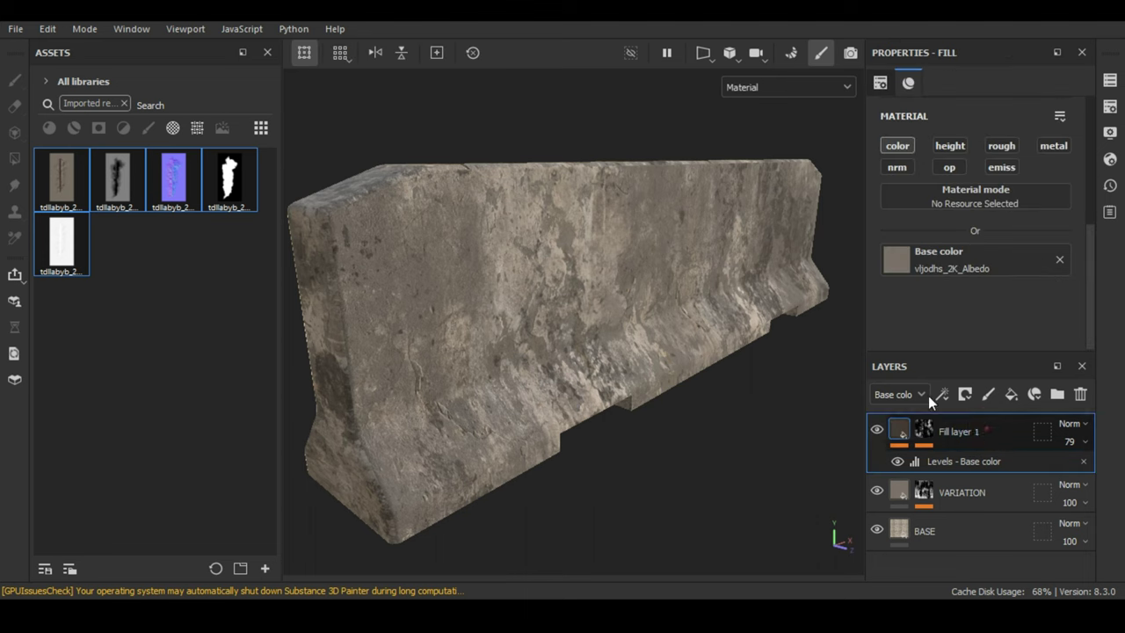
{"action": "left_click_drag", "start_coordinate": [736, 264], "coordinate": [693, 251], "text": "alt"}
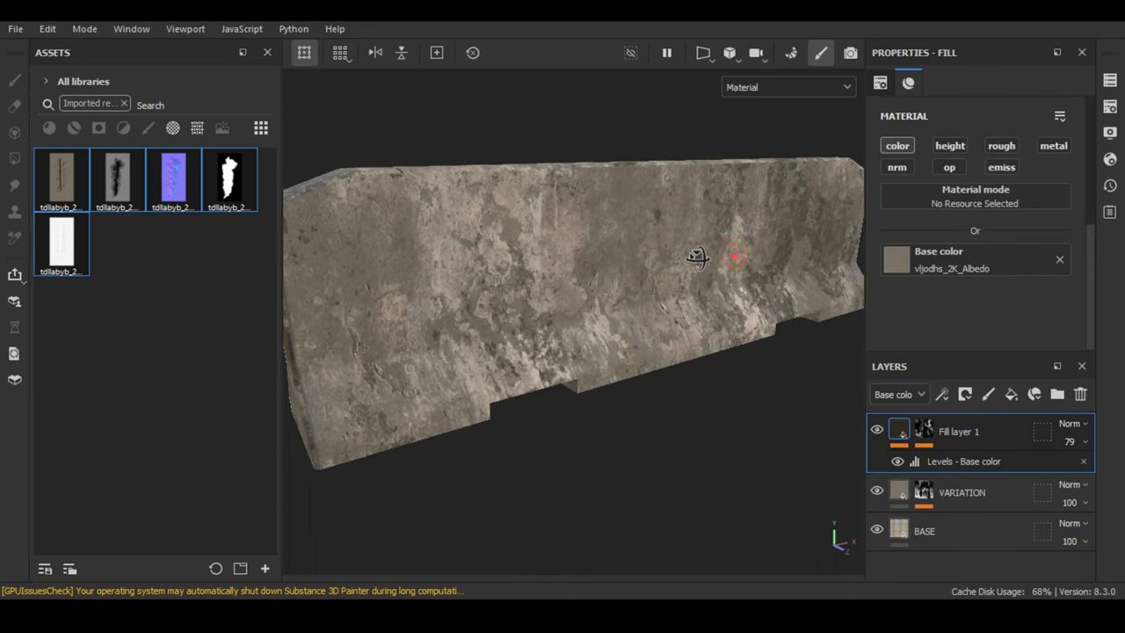
{"action": "right_click_drag", "start_coordinate": [660, 289], "coordinate": [748, 289], "text": "alt"}
{"action": "middle_click_drag", "start_coordinate": [748, 289], "coordinate": [777, 299], "text": "alt"}
{"action": "key", "text": "f"}
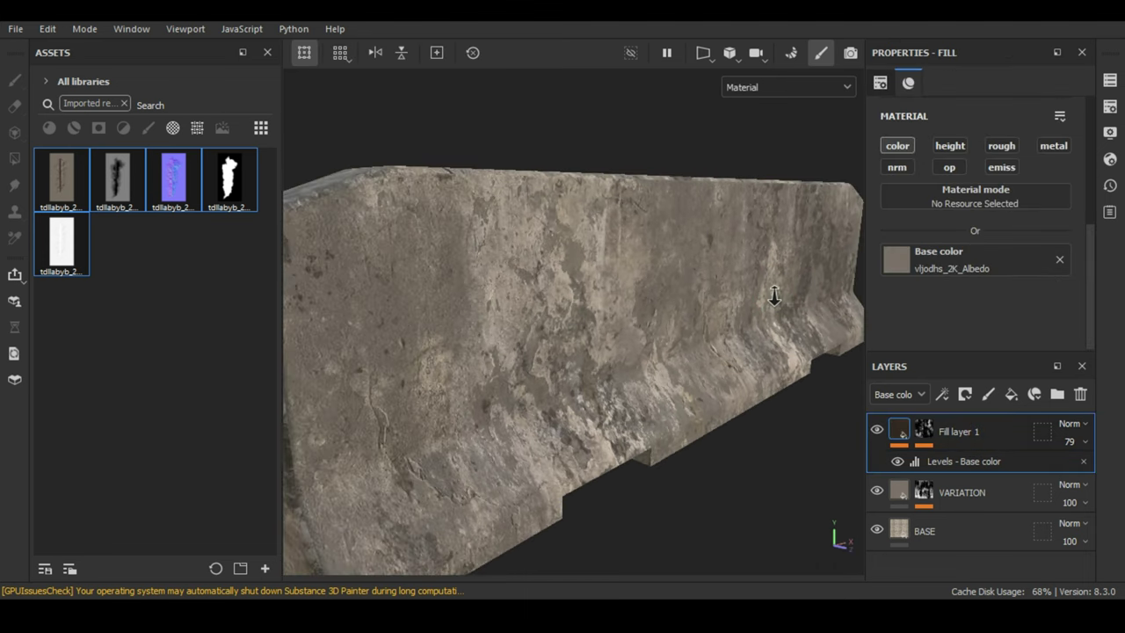
{"action": "left_click_drag", "start_coordinate": [526, 295], "coordinate": [557, 337], "text": "alt"}
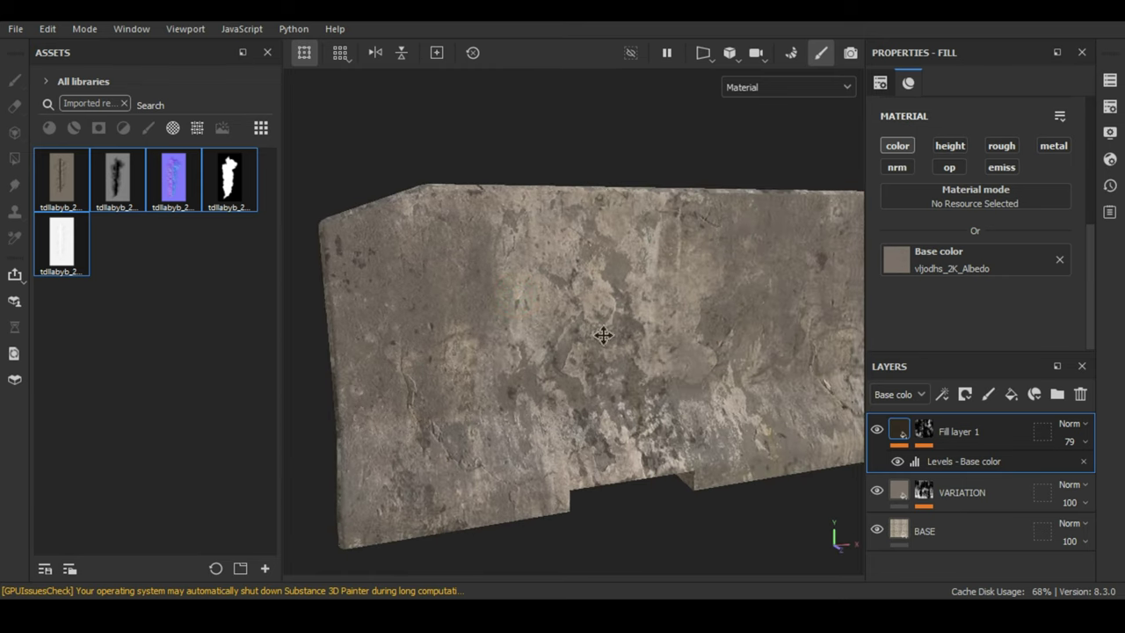
{"action": "right_click_drag", "start_coordinate": [557, 338], "coordinate": [603, 319], "text": "alt"}
{"action": "middle_click_drag", "start_coordinate": [603, 319], "coordinate": [752, 318], "text": "alt"}
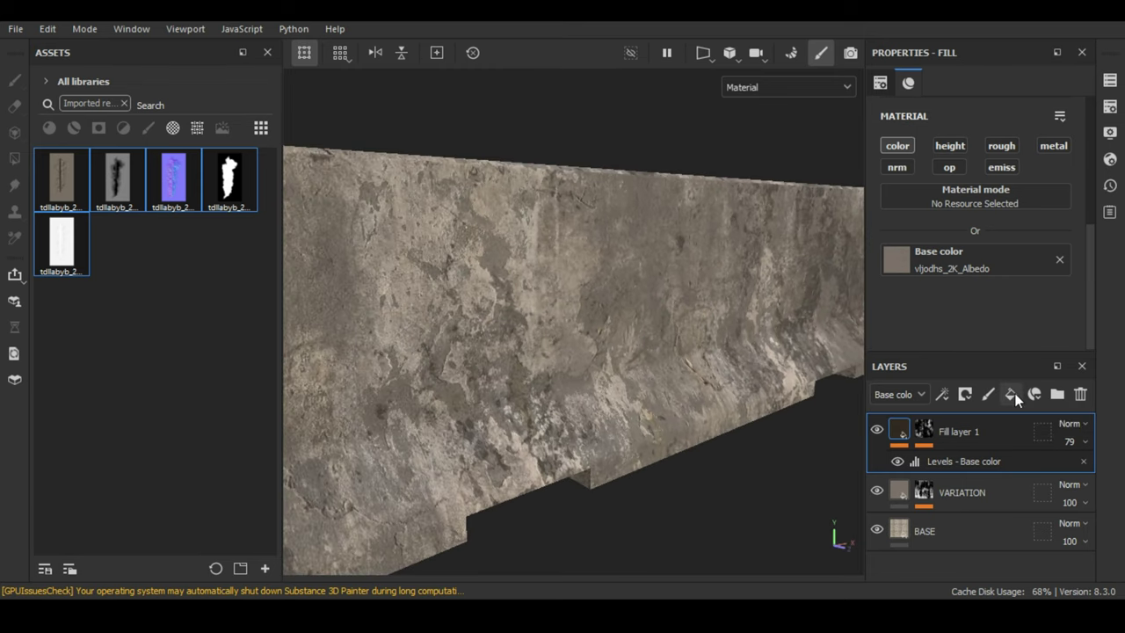
Add a fill layer using the decal's Albedo, Displacement, Roughness and Normal textures.
{"action": "left_click", "coordinate": [1011, 395]}
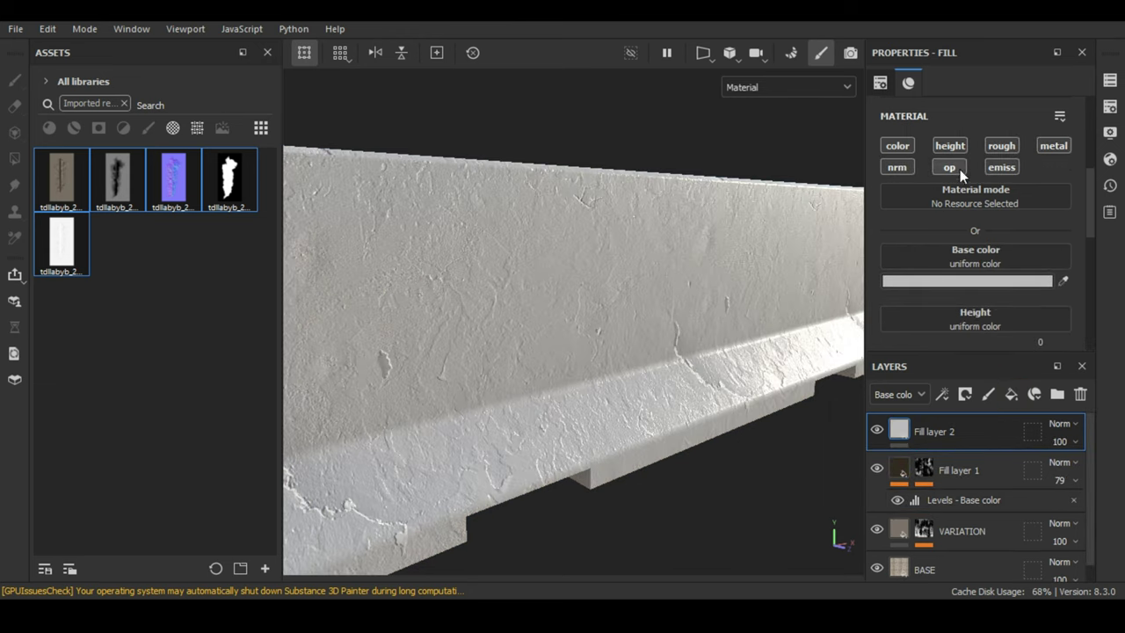
{"action": "scroll", "coordinate": [999, 181], "scroll_direction": "down", "scroll_amount": 1}
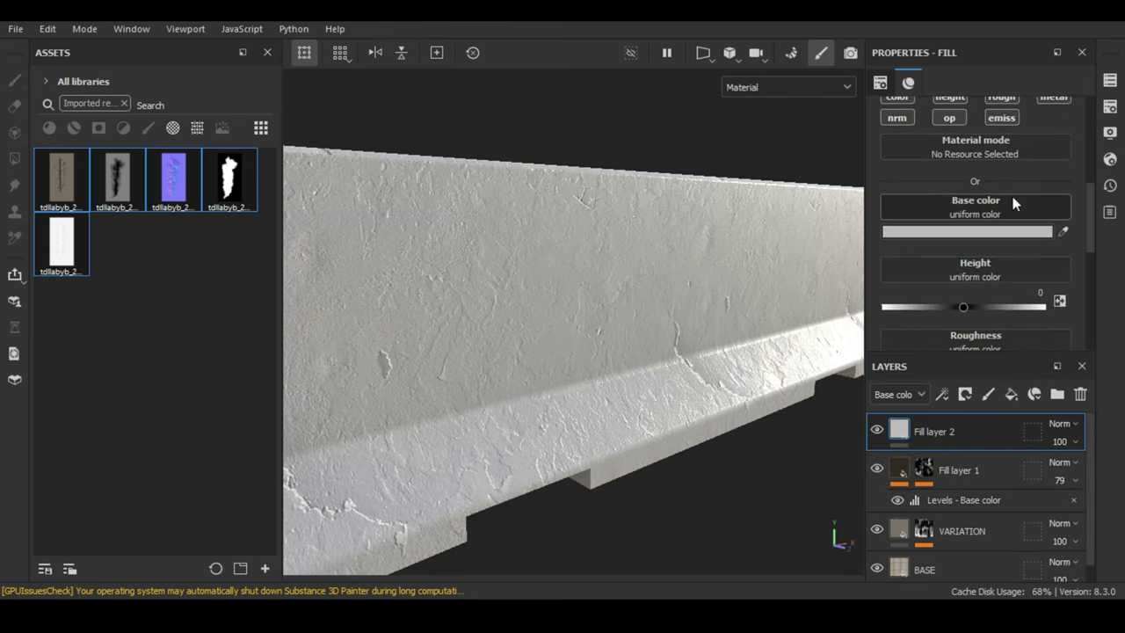
{"action": "left_click_drag", "start_coordinate": [627, 294], "coordinate": [605, 302], "text": "alt"}
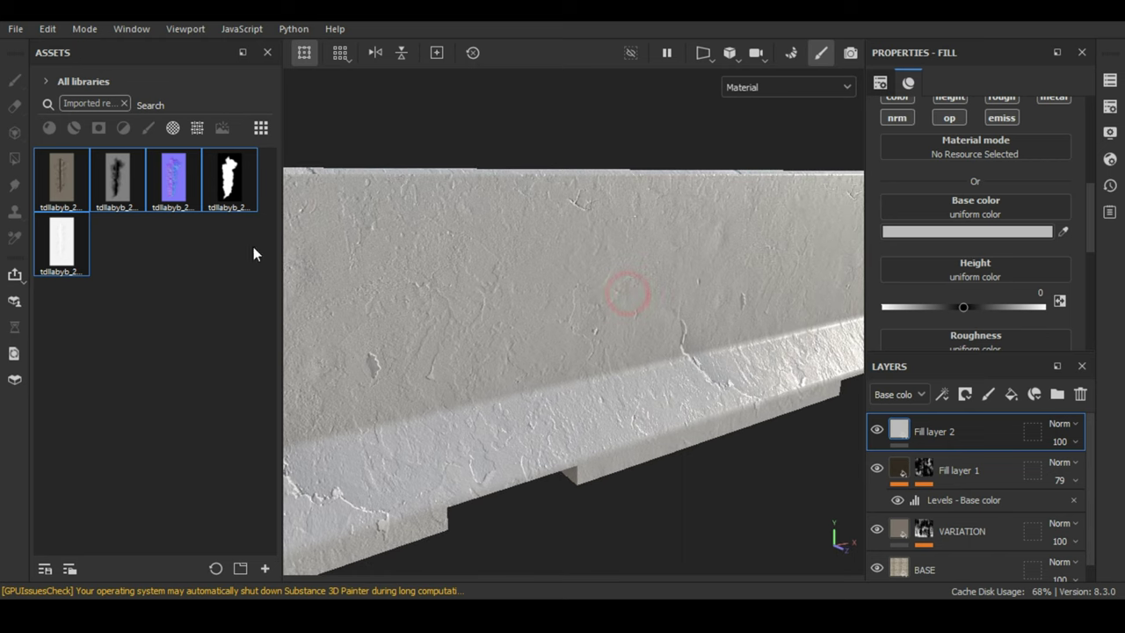
{"action": "left_click_drag", "start_coordinate": [57, 176], "coordinate": [992, 209]}
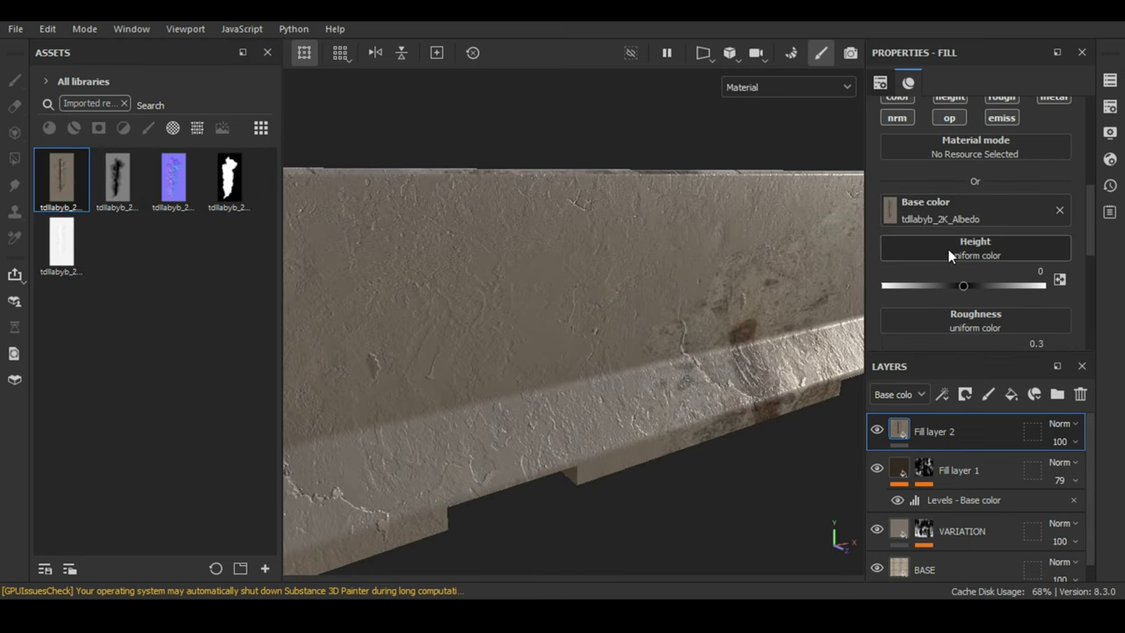
{"action": "left_click_drag", "start_coordinate": [115, 194], "coordinate": [952, 252]}
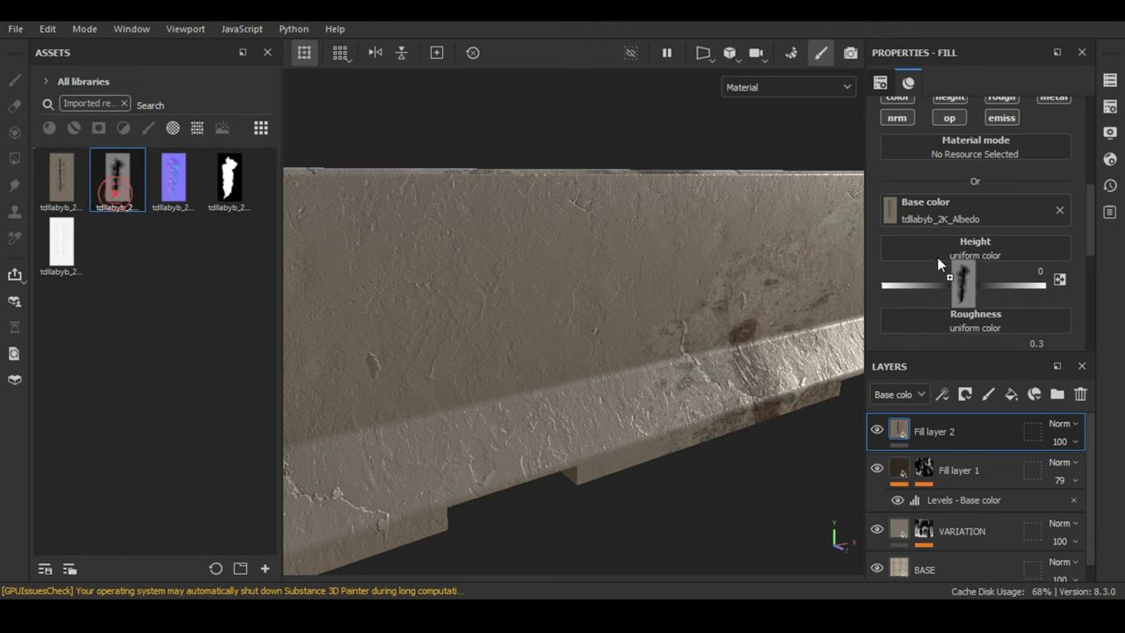
{"action": "scroll", "coordinate": [984, 293], "scroll_direction": "down", "scroll_amount": 2}
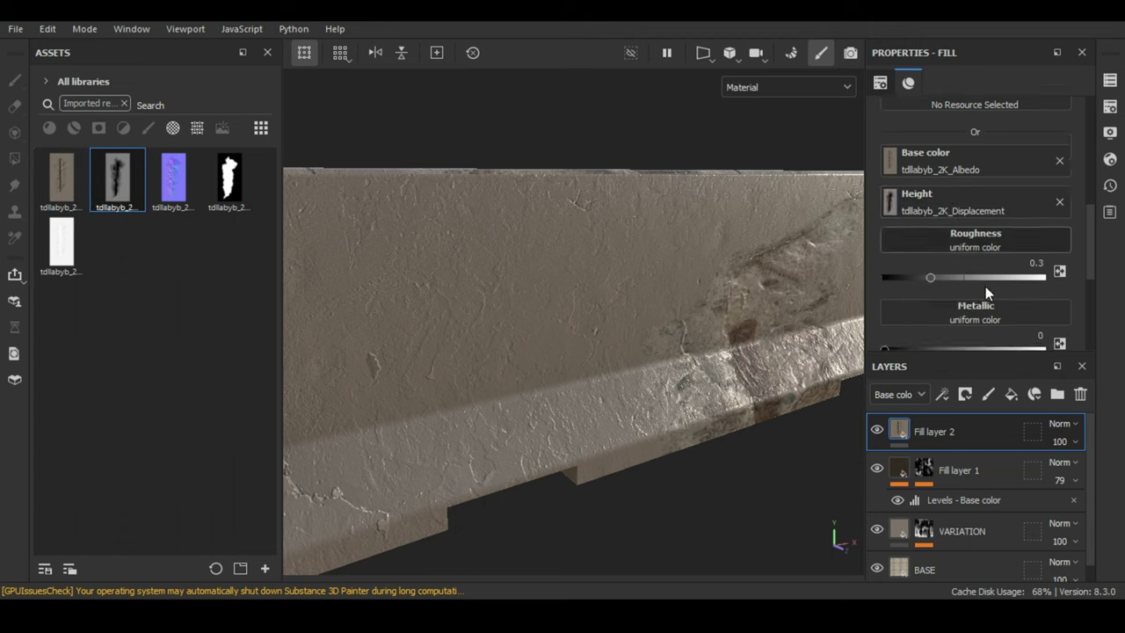
{"action": "left_click_drag", "start_coordinate": [61, 246], "coordinate": [962, 249]}
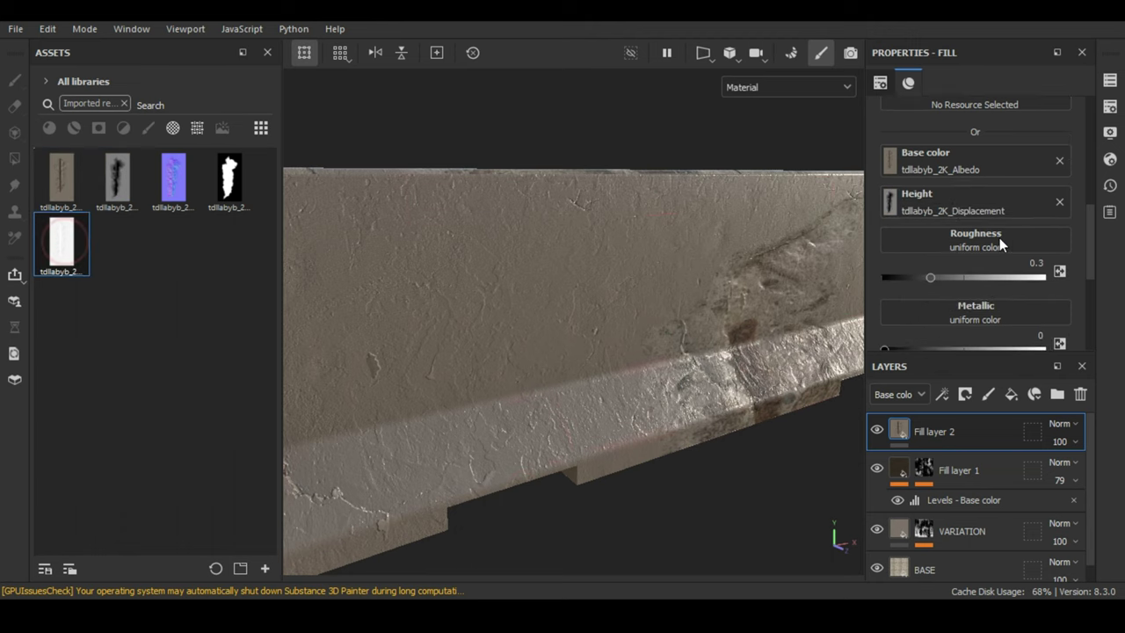
{"action": "scroll", "coordinate": [911, 262], "scroll_direction": "down", "scroll_amount": 2}
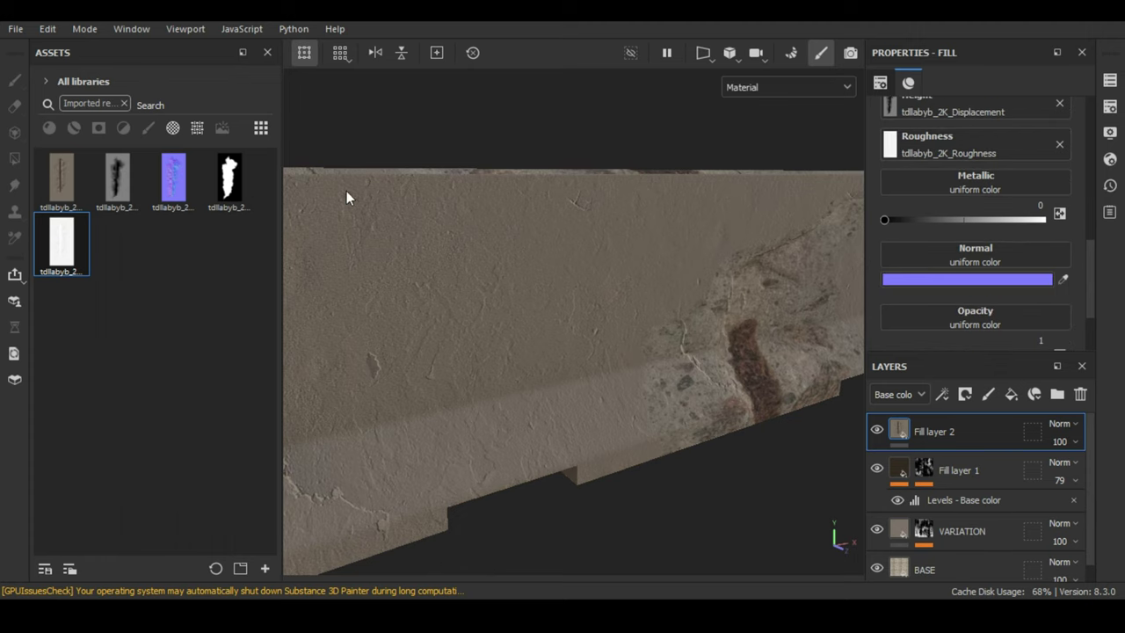
{"action": "left_click_drag", "start_coordinate": [173, 176], "coordinate": [996, 252]}
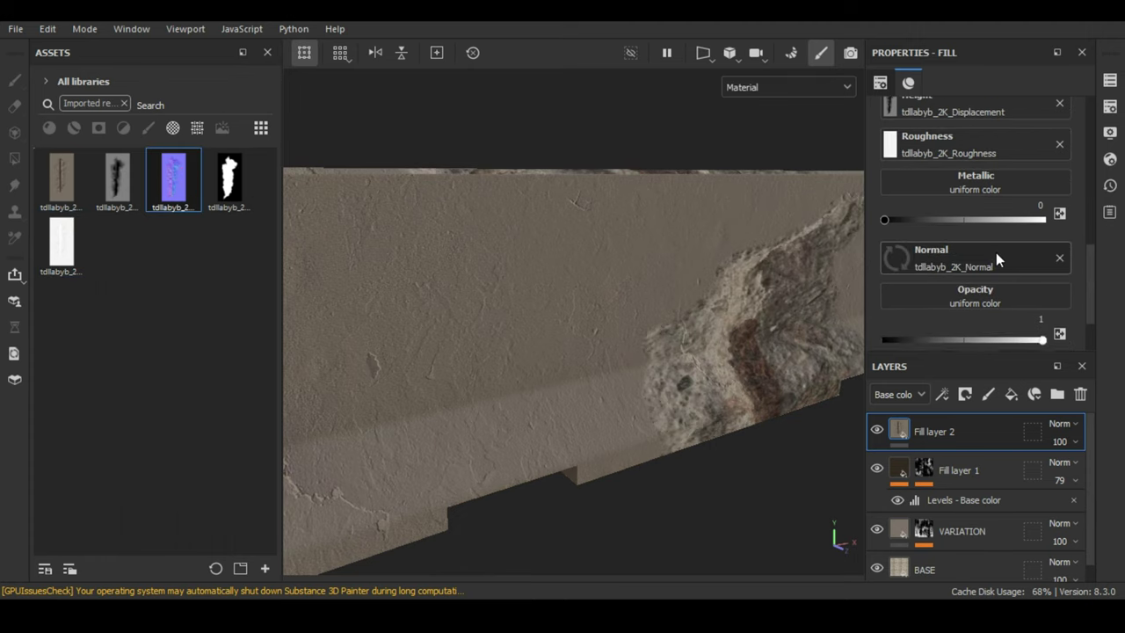
Try the Opacity mask texture on the fill layer, inspect it, then remove it.
{"action": "middle_click_drag", "start_coordinate": [725, 274], "coordinate": [703, 278]}
{"action": "left_click_drag", "start_coordinate": [231, 180], "coordinate": [1024, 305]}
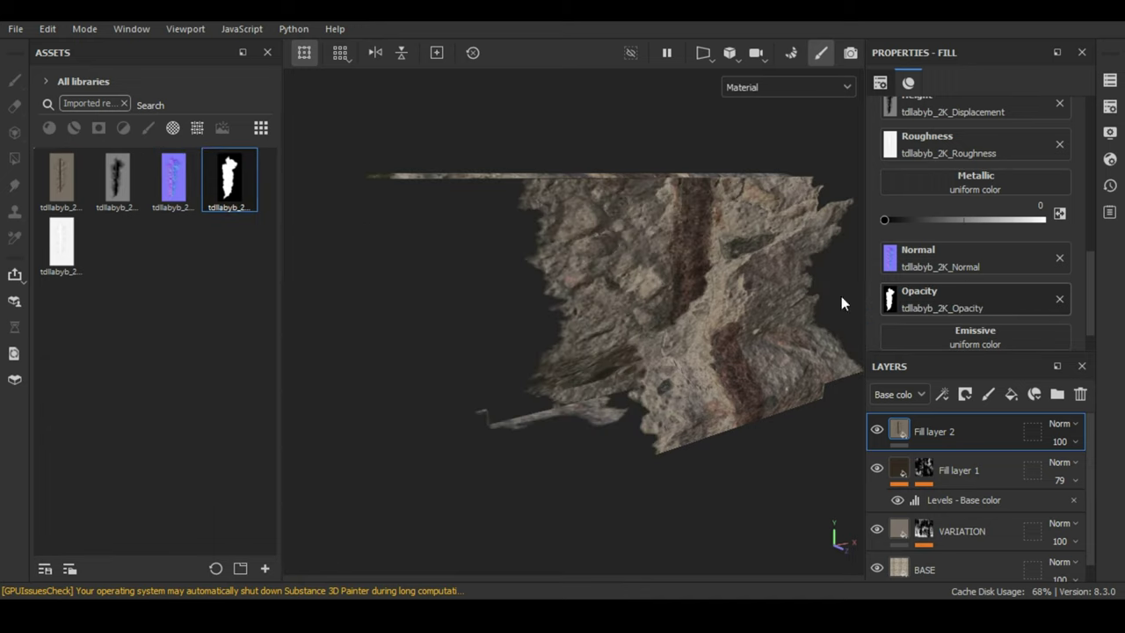
{"action": "mouse_move", "coordinate": [634, 290]}
{"action": "left_mouse_down", "text": "alt"}
{"action": "mouse_move", "coordinate": [639, 362]}
{"action": "mouse_move", "coordinate": [721, 352]}
{"action": "mouse_move", "coordinate": [786, 307]}
{"action": "mouse_move", "coordinate": [666, 307]}
{"action": "left_mouse_up", "text": "alt"}
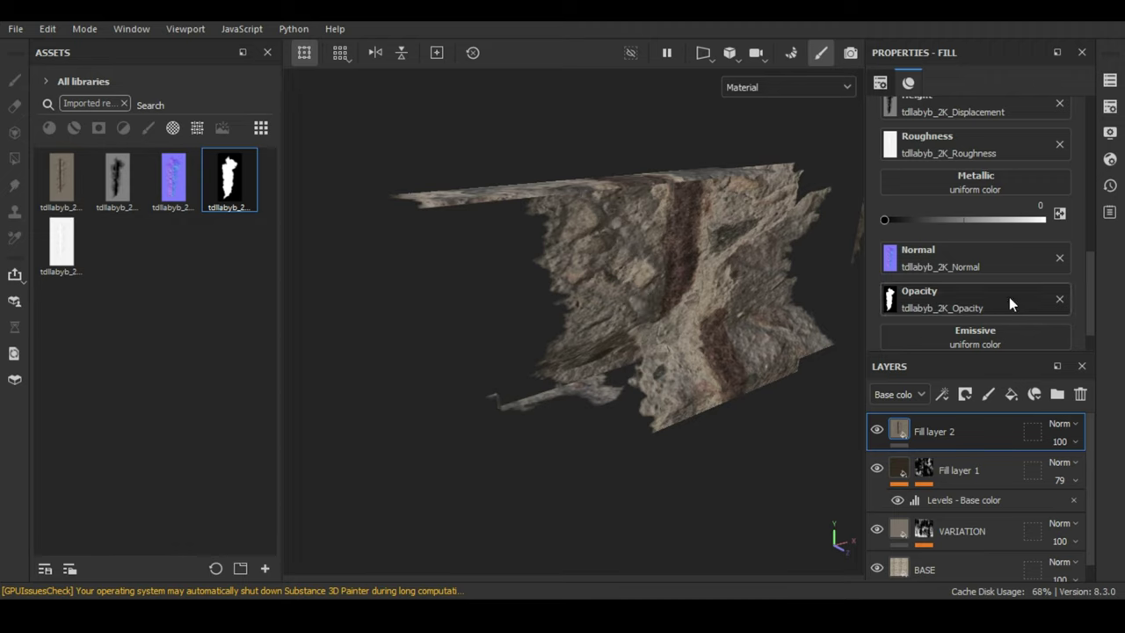
{"action": "mouse_move", "coordinate": [677, 264]}
{"action": "left_mouse_down", "text": "alt"}
{"action": "mouse_move", "coordinate": [711, 253]}
{"action": "mouse_move", "coordinate": [698, 407]}
{"action": "mouse_move", "coordinate": [696, 313]}
{"action": "mouse_move", "coordinate": [863, 256]}
{"action": "mouse_move", "coordinate": [916, 250]}
{"action": "mouse_move", "coordinate": [624, 266]}
{"action": "mouse_move", "coordinate": [522, 233]}
{"action": "mouse_move", "coordinate": [703, 239]}
{"action": "mouse_move", "coordinate": [708, 308]}
{"action": "mouse_move", "coordinate": [716, 302]}
{"action": "mouse_move", "coordinate": [706, 308]}
{"action": "mouse_move", "coordinate": [661, 275]}
{"action": "left_mouse_up", "text": "alt"}
{"action": "left_click", "coordinate": [1062, 302]}
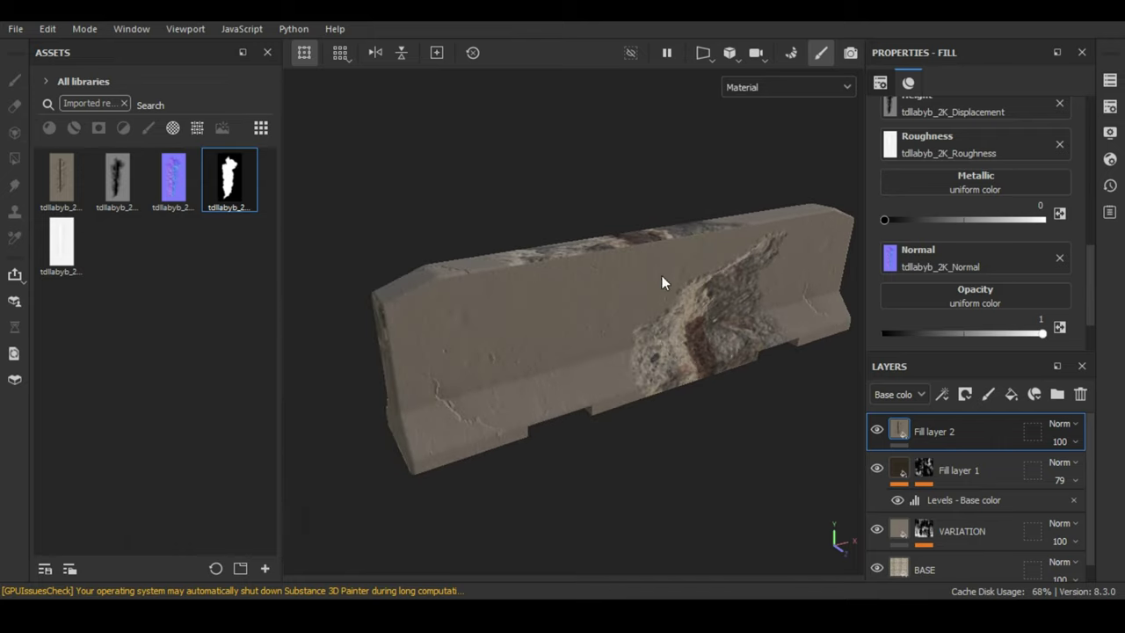
Delete Fill layer 2 and add an empty paint layer, Layer 1, above Fill layer 1.
{"action": "scroll", "coordinate": [1026, 234], "scroll_direction": "up", "scroll_amount": 3}
{"action": "scroll", "coordinate": [1025, 234], "scroll_direction": "up", "scroll_amount": 3}
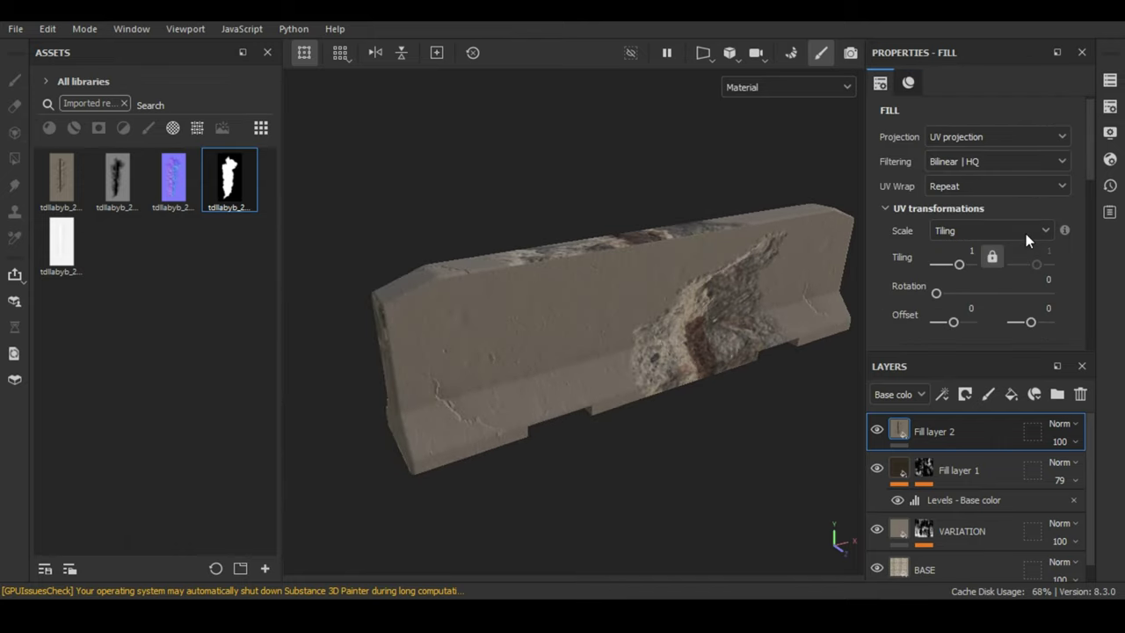
{"action": "left_click", "coordinate": [1080, 395]}
{"action": "mouse_move", "coordinate": [603, 257]}
{"action": "left_mouse_down", "text": "alt"}
{"action": "mouse_move", "coordinate": [572, 269]}
{"action": "mouse_move", "coordinate": [689, 308]}
{"action": "left_mouse_up", "text": "alt"}
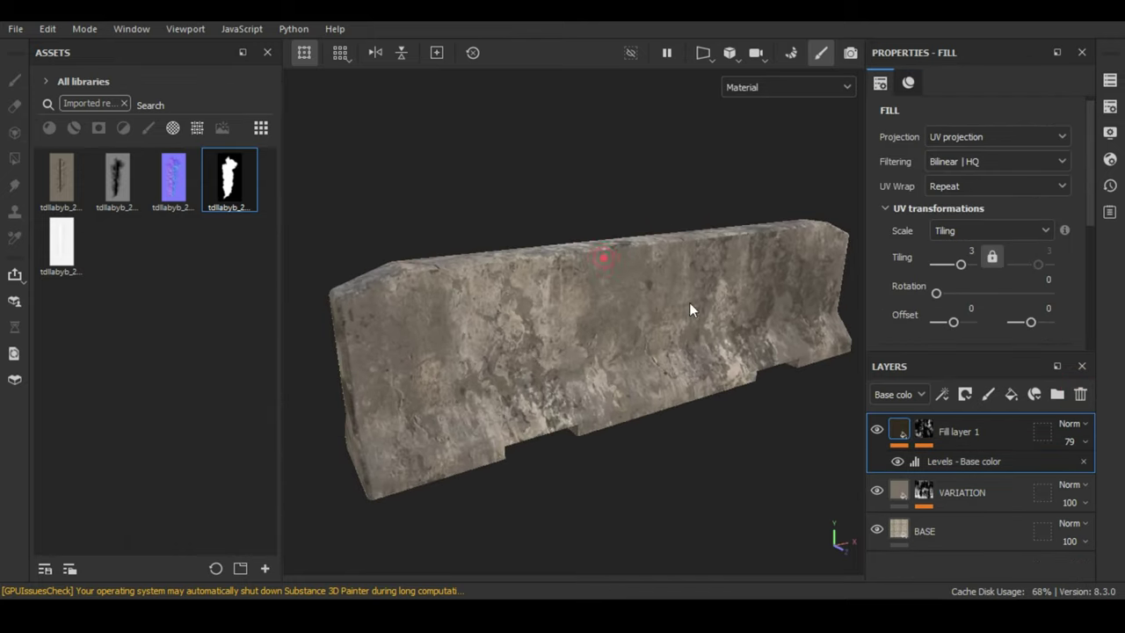
{"action": "left_click", "coordinate": [990, 393]}
{"action": "scroll", "coordinate": [982, 222], "scroll_direction": "down", "scroll_amount": 3}
{"action": "scroll", "coordinate": [1026, 273], "scroll_direction": "down", "scroll_amount": 2}
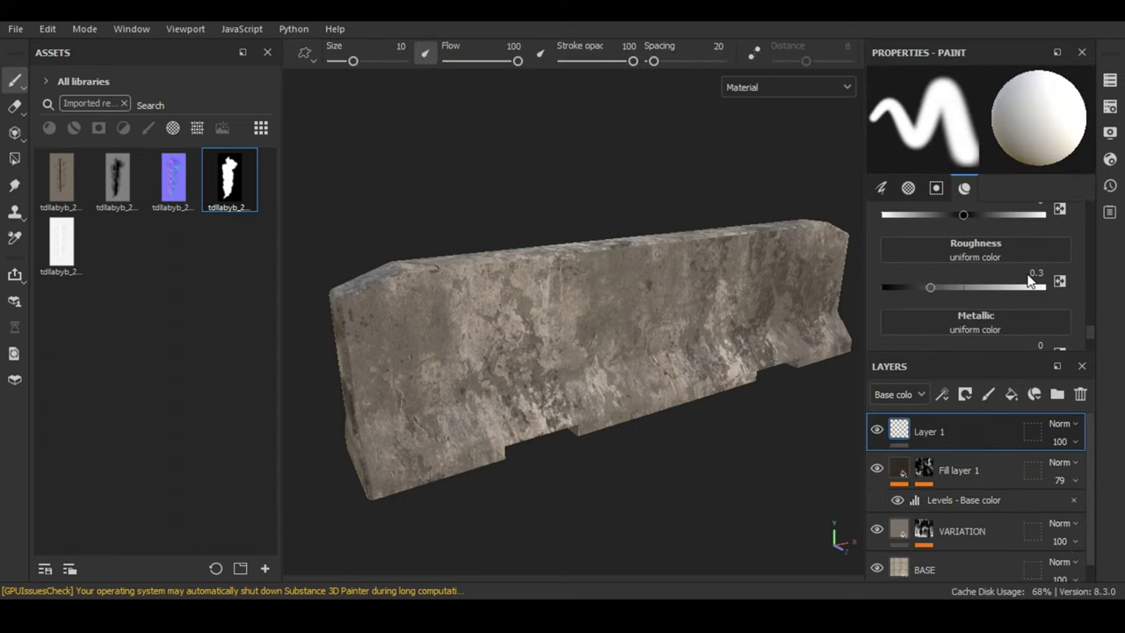
{"action": "scroll", "coordinate": [1030, 280], "scroll_direction": "up", "scroll_amount": 3}
{"action": "scroll", "coordinate": [1026, 276], "scroll_direction": "up", "scroll_amount": 3}
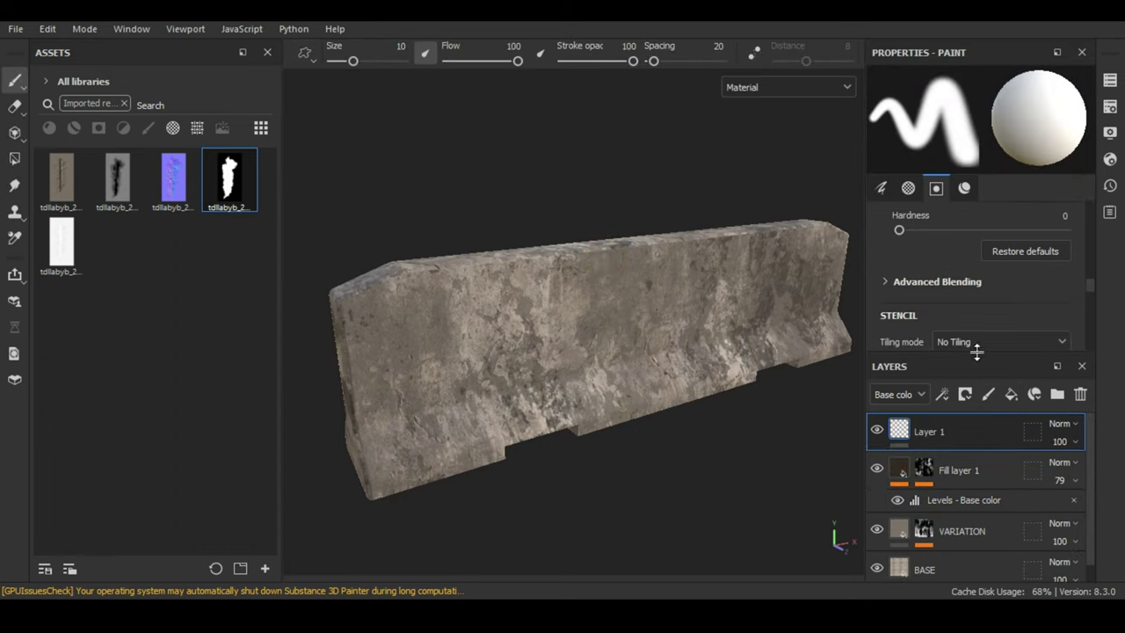
Load the decal's Albedo, Displacement, Roughness and Normal maps into the brush material's base colour, height, roughness and normal slots.
{"action": "left_click_drag", "start_coordinate": [976, 351], "coordinate": [977, 402]}
{"action": "scroll", "coordinate": [1017, 260], "scroll_direction": "down", "scroll_amount": 1}
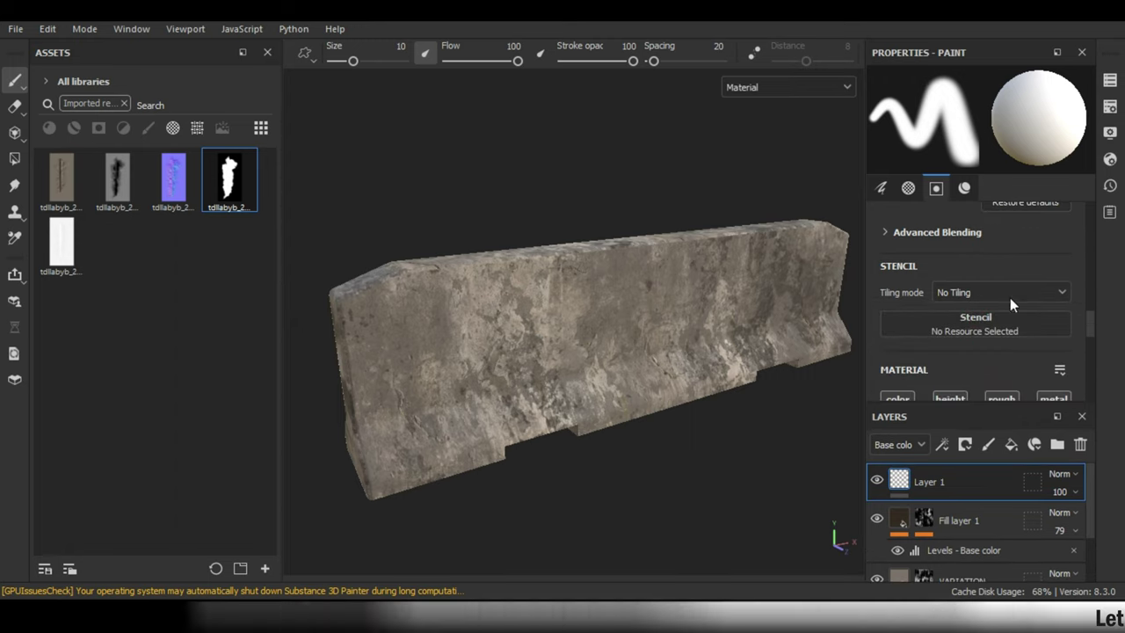
{"action": "scroll", "coordinate": [1015, 310], "scroll_direction": "down", "scroll_amount": 2}
{"action": "scroll", "coordinate": [1017, 310], "scroll_direction": "down", "scroll_amount": 3}
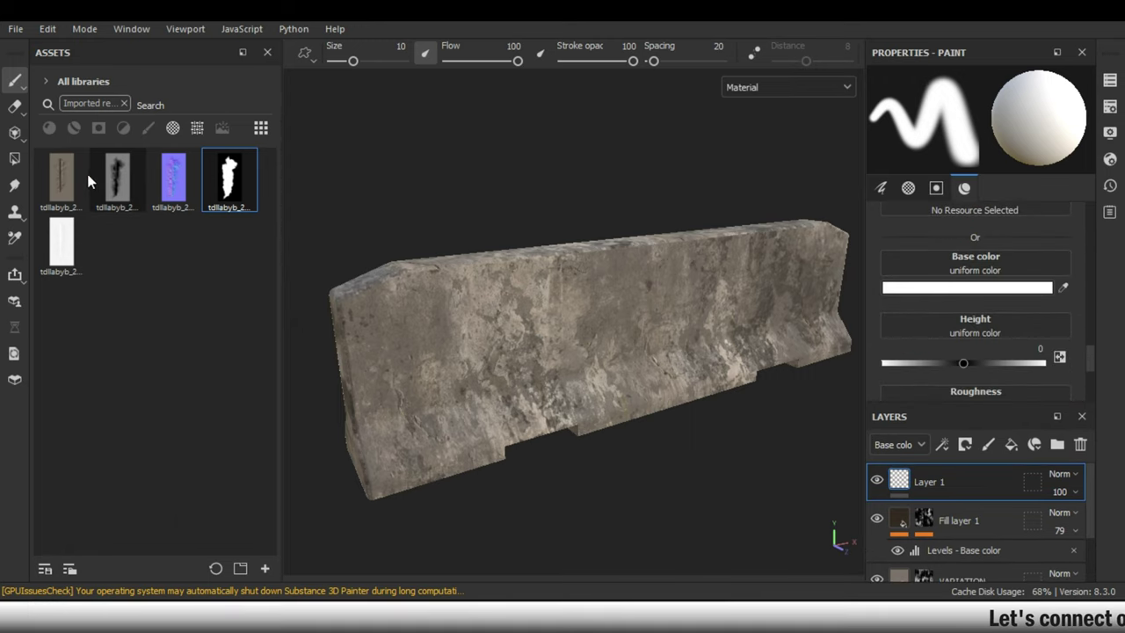
{"action": "left_click_drag", "start_coordinate": [71, 181], "coordinate": [949, 262]}
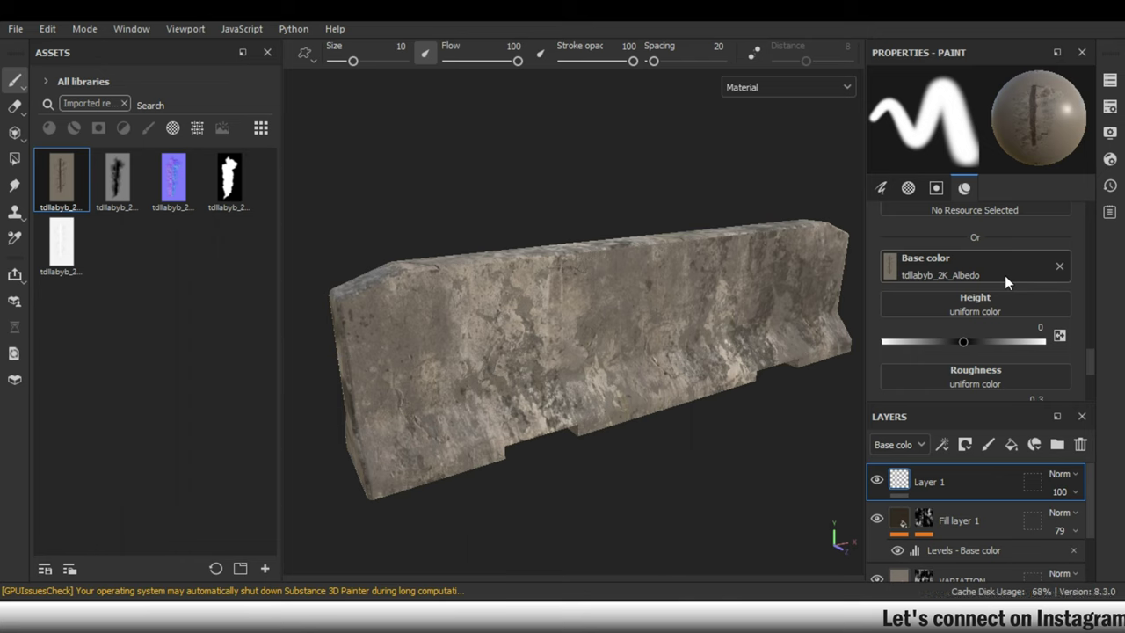
{"action": "left_click_drag", "start_coordinate": [119, 209], "coordinate": [1002, 315]}
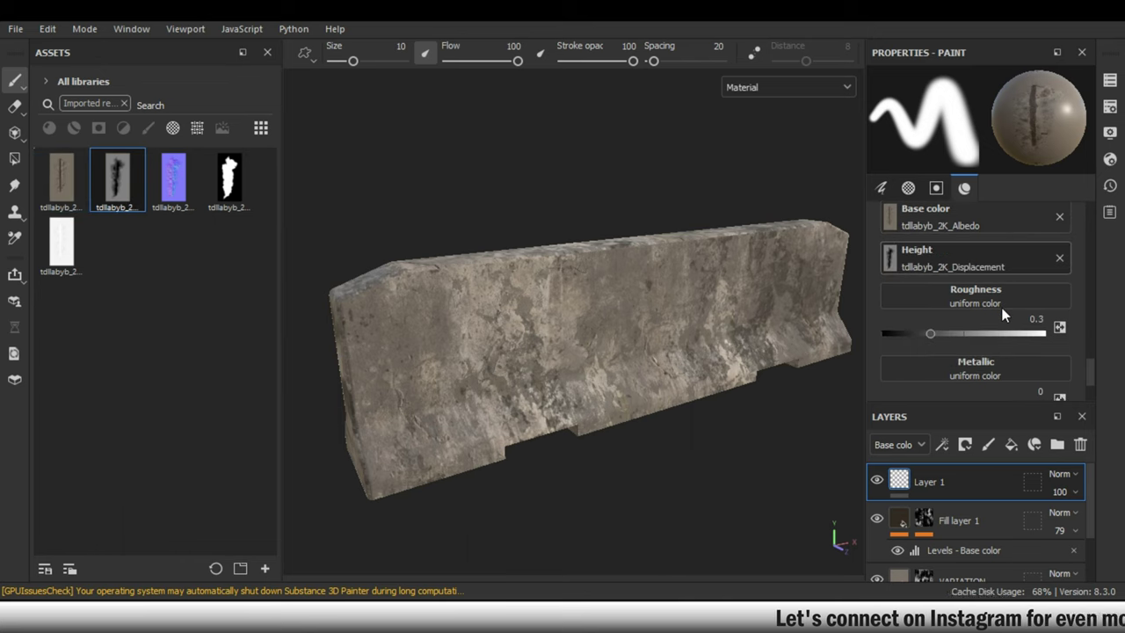
{"action": "left_click_drag", "start_coordinate": [61, 242], "coordinate": [1011, 305]}
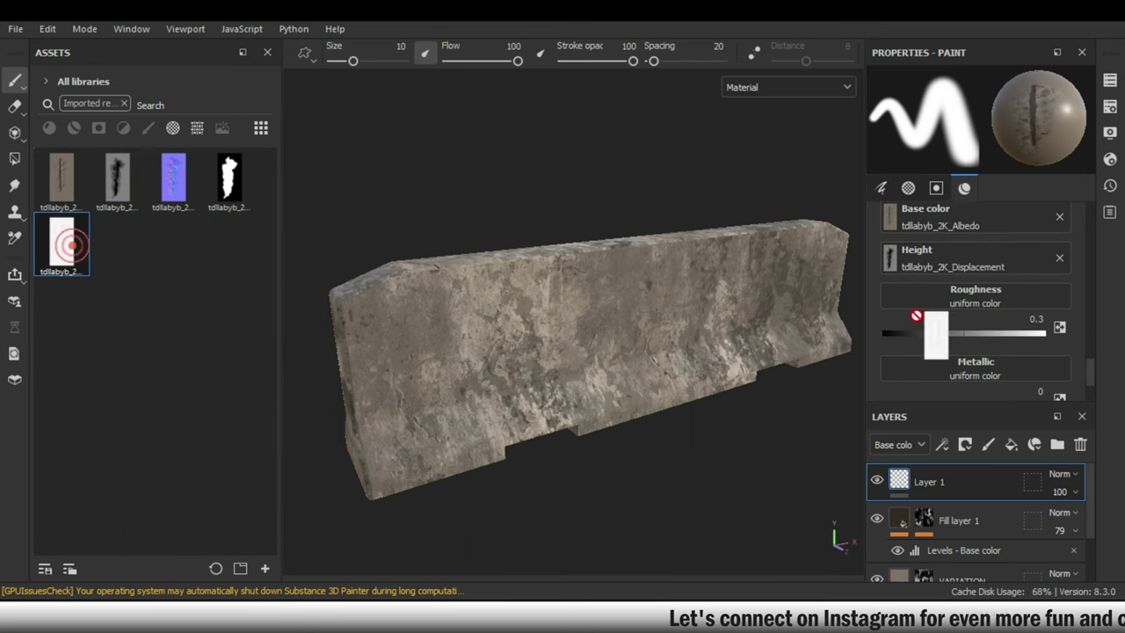
{"action": "scroll", "coordinate": [1008, 304], "scroll_direction": "down", "scroll_amount": 2}
{"action": "left_click_drag", "start_coordinate": [173, 180], "coordinate": [980, 347]}
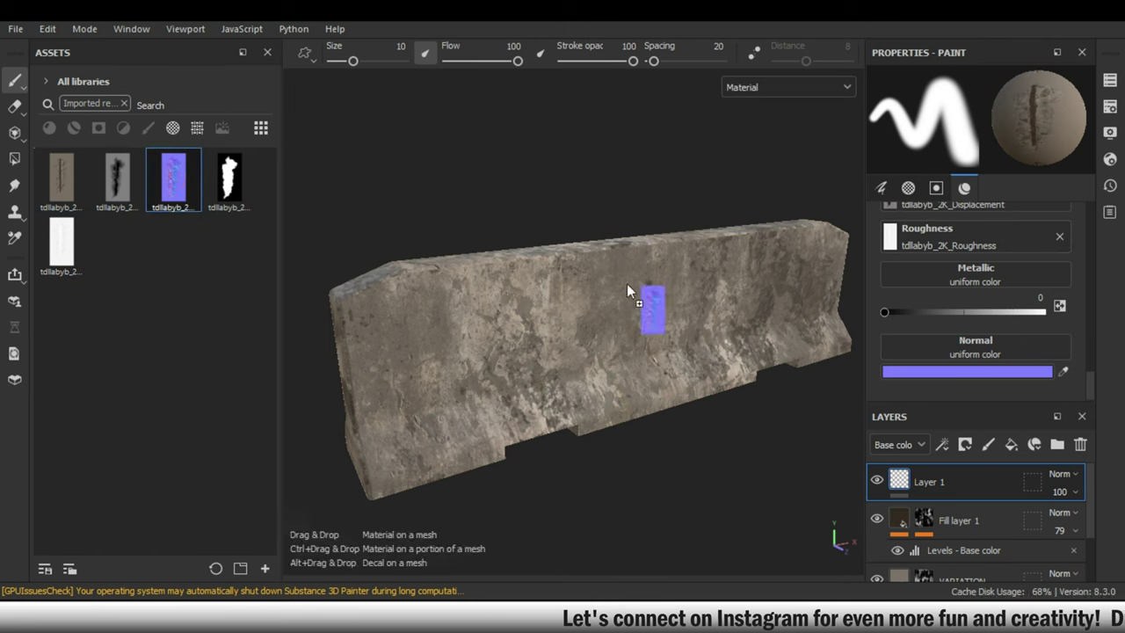
{"action": "scroll", "coordinate": [1016, 326], "scroll_direction": "down", "scroll_amount": 3}
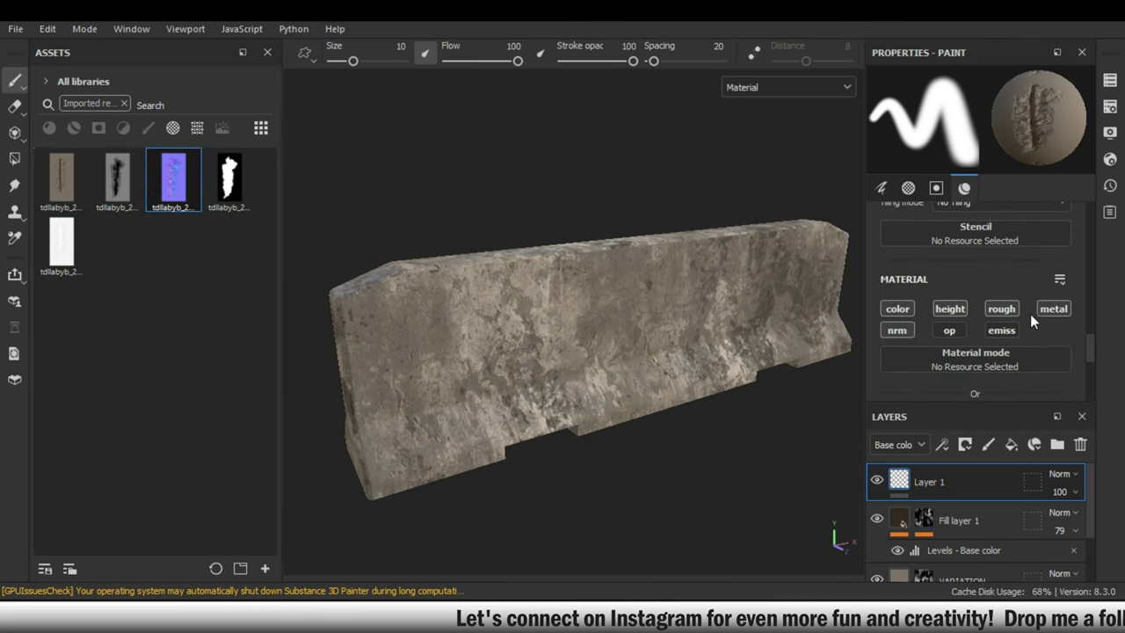
Enlarge the brush to about 20 and undo a test stamp on the barrier wall.
{"action": "scroll", "coordinate": [615, 319], "scroll_direction": "up", "scroll_amount": 5}
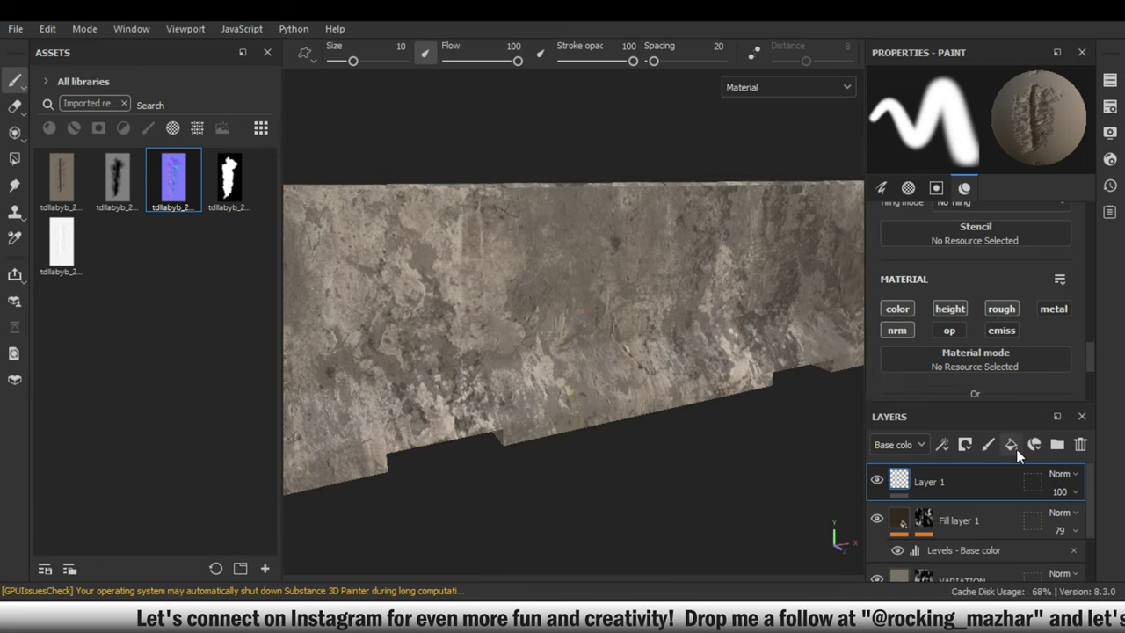
{"action": "right_click_drag", "start_coordinate": [543, 278], "coordinate": [551, 278], "text": "ctrl"}
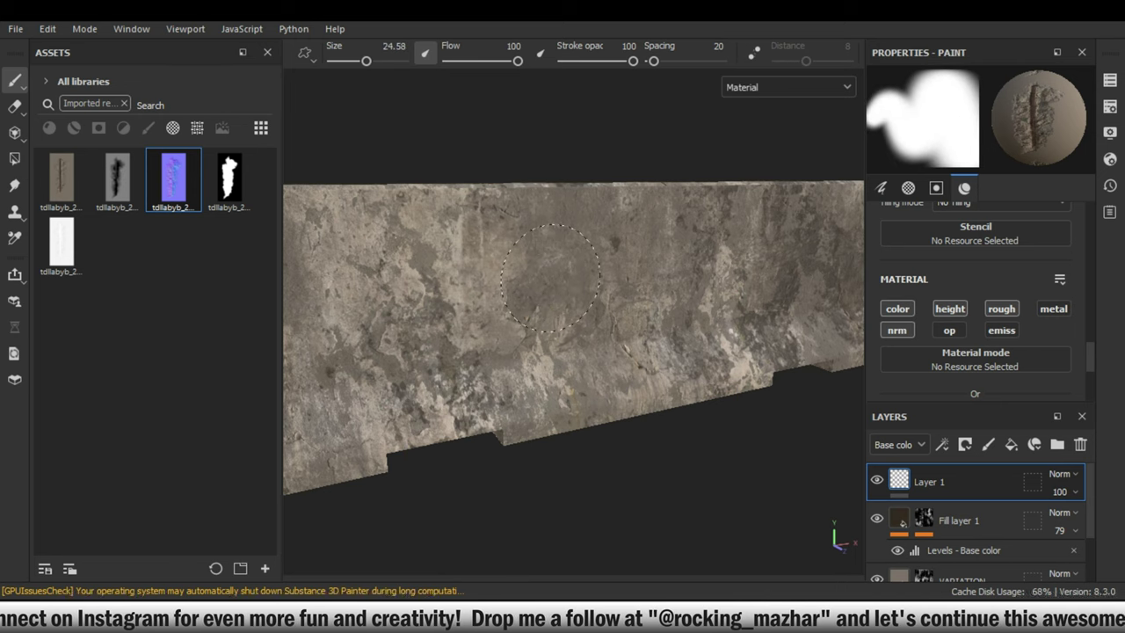
{"action": "mouse_move", "coordinate": [552, 279]}
{"action": "left_mouse_down"}
{"action": "mouse_move", "coordinate": [628, 279]}
{"action": "mouse_move", "coordinate": [540, 263]}
{"action": "mouse_move", "coordinate": [592, 294]}
{"action": "left_mouse_up"}
{"action": "key", "text": "ctrl+z"}
Enlarge the brush further and orbit in close to preview the rebar decal on the wall.
{"action": "right_click_drag", "start_coordinate": [591, 294], "coordinate": [620, 314], "text": "ctrl"}
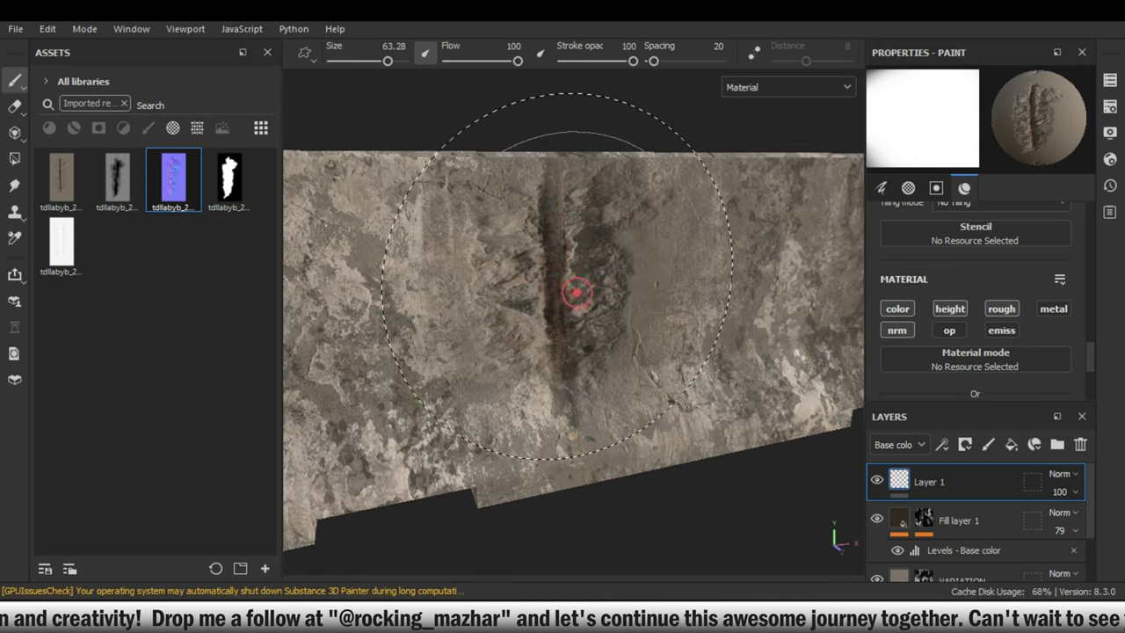
{"action": "left_click_drag", "start_coordinate": [619, 313], "coordinate": [637, 313], "text": "alt"}
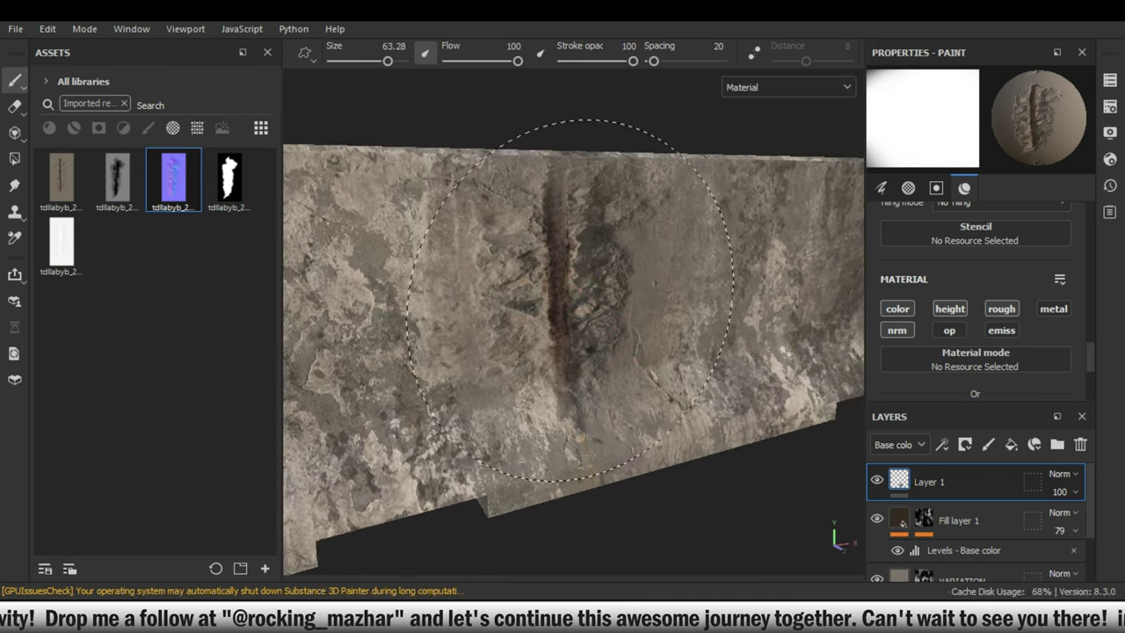
{"action": "scroll", "coordinate": [551, 295], "scroll_direction": "up", "scroll_amount": 3}
{"action": "left_click_drag", "start_coordinate": [549, 295], "coordinate": [615, 290], "text": "alt"}
Use tdllabyb_2K_Opacity as the brush alpha at size 54.1 and stamp vertical rebar damage on the wall.
{"action": "scroll", "coordinate": [981, 309], "scroll_direction": "up", "scroll_amount": 5}
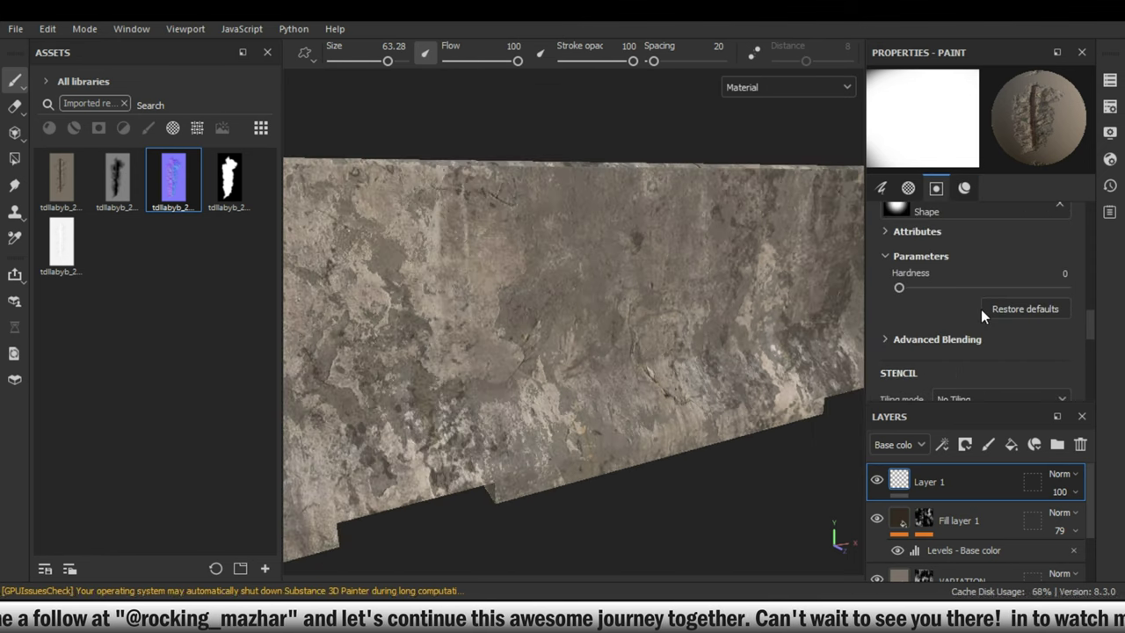
{"action": "mouse_move", "coordinate": [229, 180]}
{"action": "left_mouse_down"}
{"action": "mouse_move", "coordinate": [569, 299]}
{"action": "mouse_move", "coordinate": [983, 304]}
{"action": "left_mouse_up"}
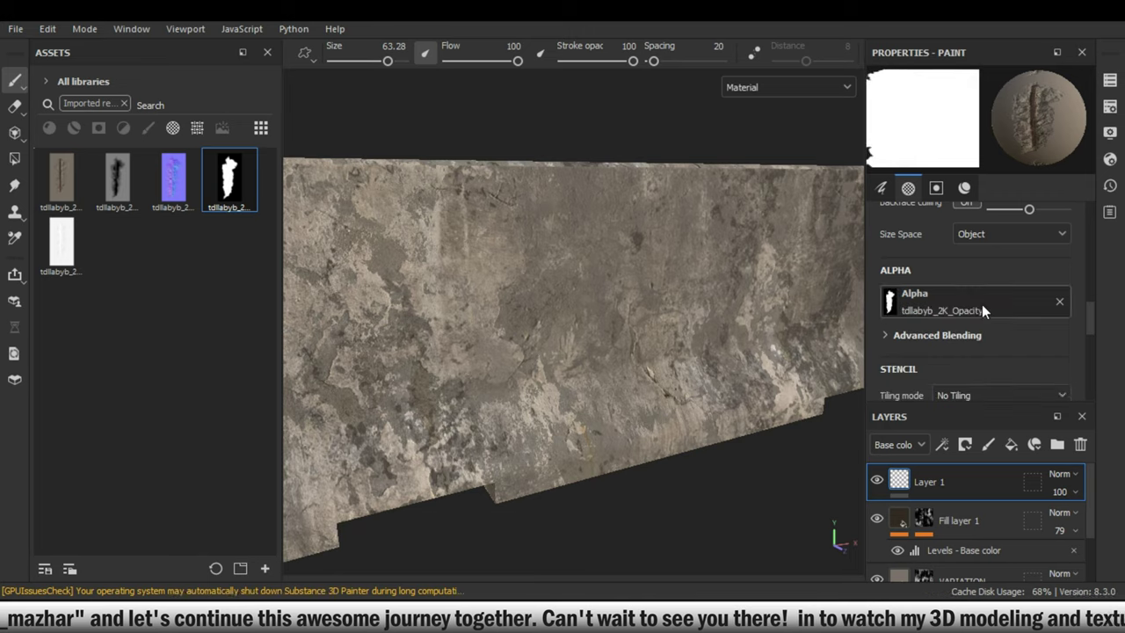
{"action": "mouse_move", "coordinate": [454, 284]}
{"action": "left_mouse_down", "text": "alt"}
{"action": "mouse_move", "coordinate": [590, 305]}
{"action": "mouse_move", "coordinate": [627, 462]}
{"action": "mouse_move", "coordinate": [678, 381]}
{"action": "mouse_move", "coordinate": [718, 395]}
{"action": "mouse_move", "coordinate": [621, 352]}
{"action": "mouse_move", "coordinate": [682, 407]}
{"action": "mouse_move", "coordinate": [677, 451]}
{"action": "mouse_move", "coordinate": [606, 397]}
{"action": "mouse_move", "coordinate": [703, 465]}
{"action": "mouse_move", "coordinate": [603, 439]}
{"action": "left_mouse_up", "text": "alt"}
{"action": "left_click", "coordinate": [591, 305]}
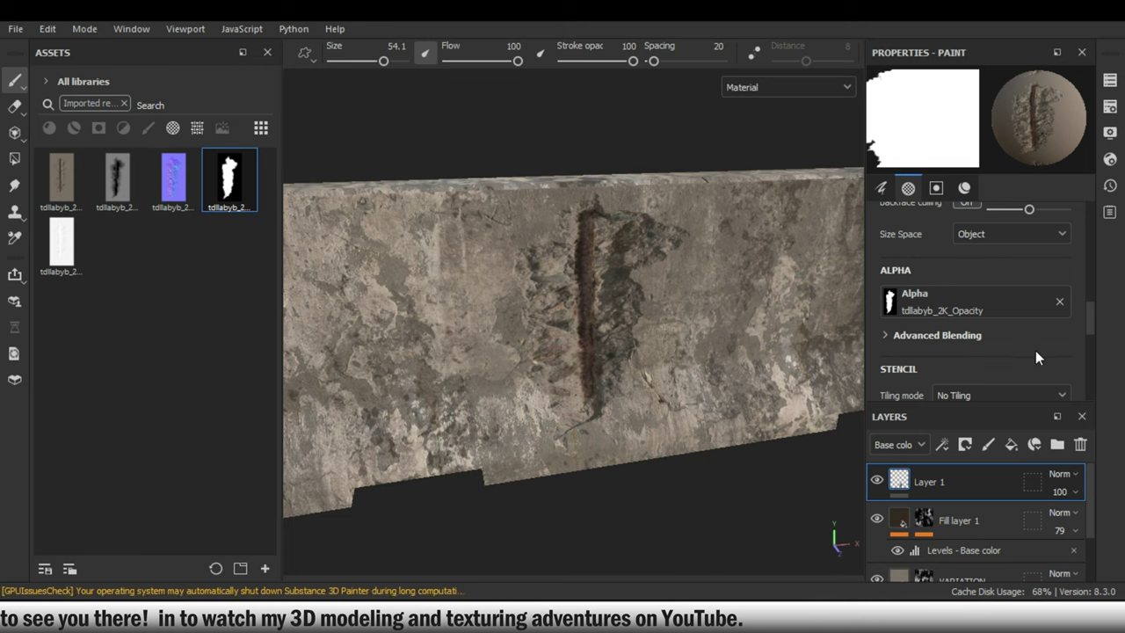
{"action": "scroll", "coordinate": [1023, 337], "scroll_direction": "down", "scroll_amount": 5}
{"action": "scroll", "coordinate": [1023, 333], "scroll_direction": "up", "scroll_amount": 1}
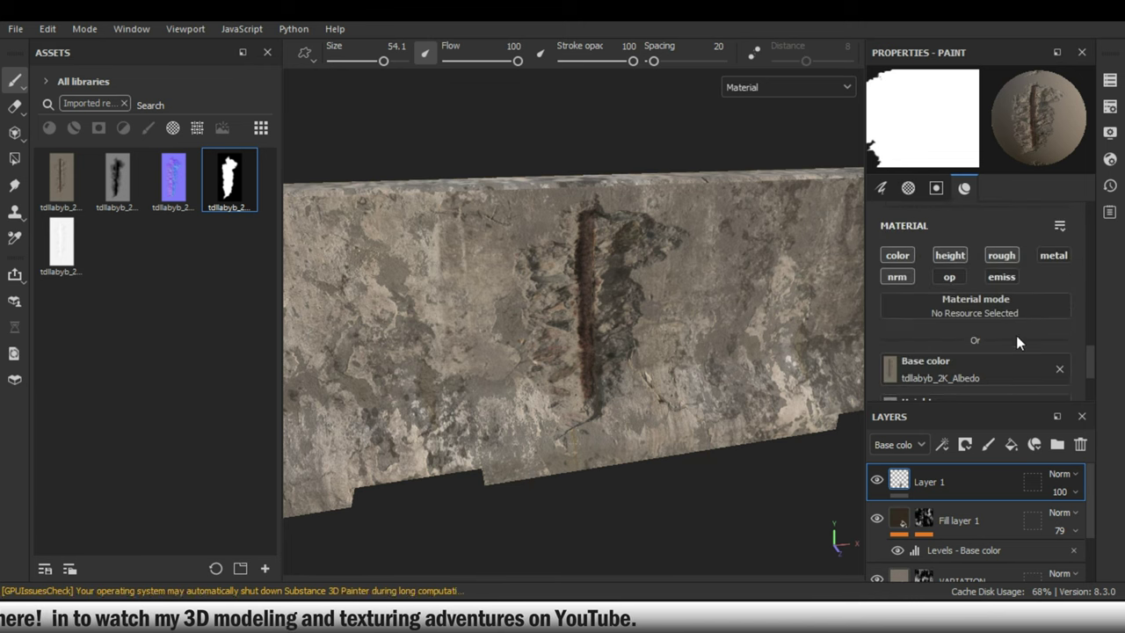
{"action": "scroll", "coordinate": [1016, 335], "scroll_direction": "up", "scroll_amount": 4}
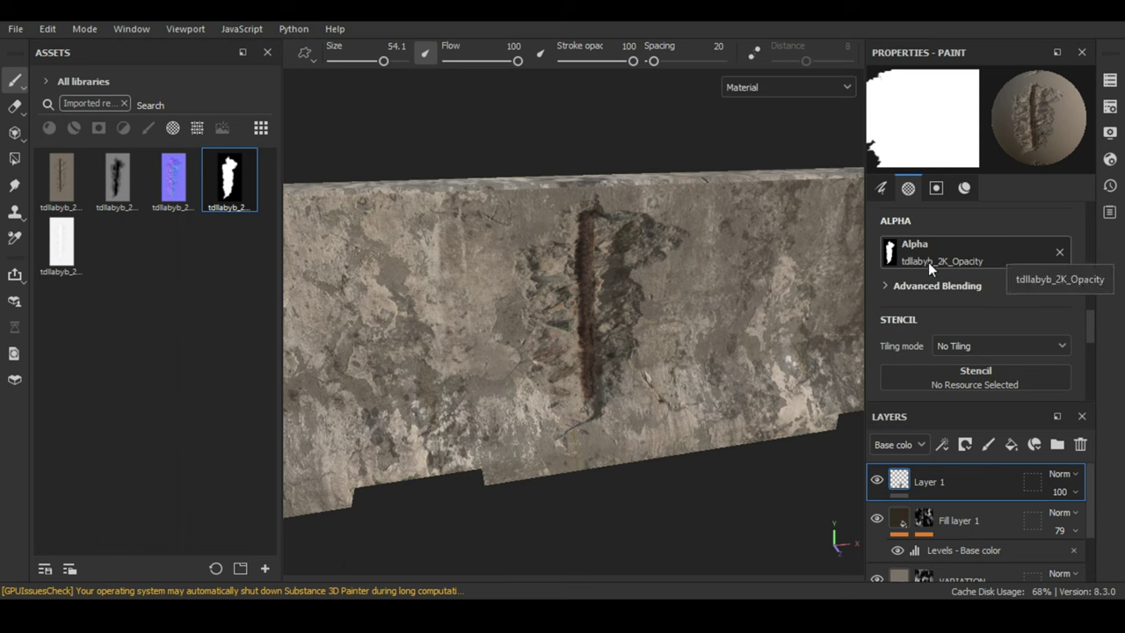
Orbit to a new view of the wall and rotate the brush alpha angle to about 185.
{"action": "mouse_move", "coordinate": [554, 211]}
{"action": "left_mouse_down", "text": "alt"}
{"action": "mouse_move", "coordinate": [650, 309]}
{"action": "mouse_move", "coordinate": [627, 314]}
{"action": "mouse_move", "coordinate": [668, 310]}
{"action": "left_mouse_up", "text": "alt"}
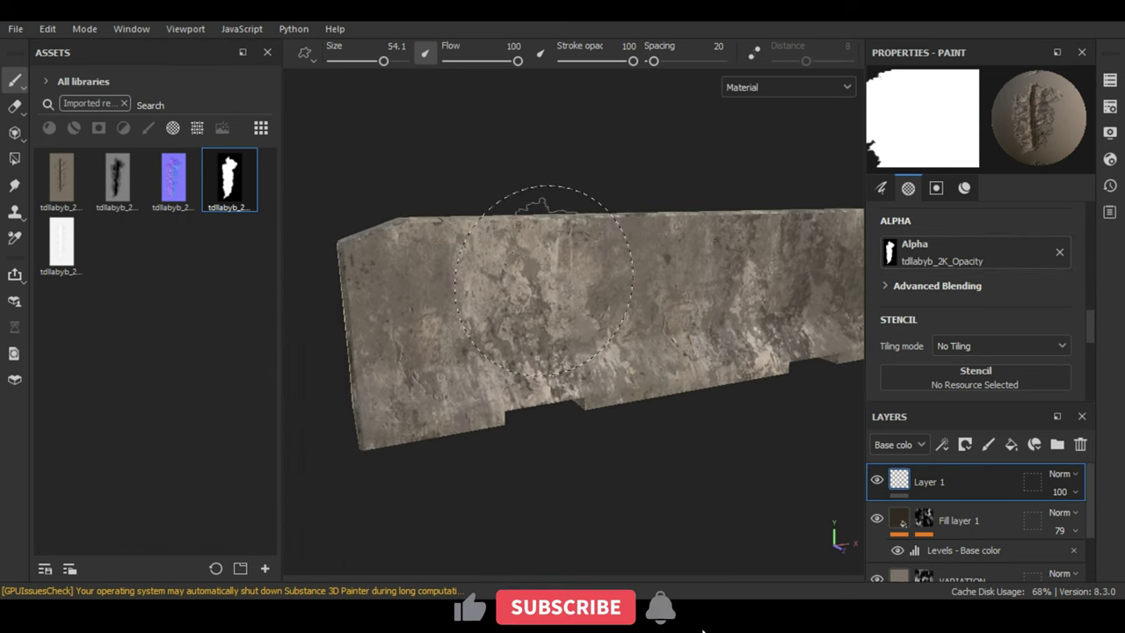
{"action": "scroll", "coordinate": [990, 294], "scroll_direction": "up", "scroll_amount": 3}
{"action": "scroll", "coordinate": [990, 299], "scroll_direction": "up", "scroll_amount": 2}
{"action": "scroll", "coordinate": [991, 299], "scroll_direction": "up", "scroll_amount": 2}
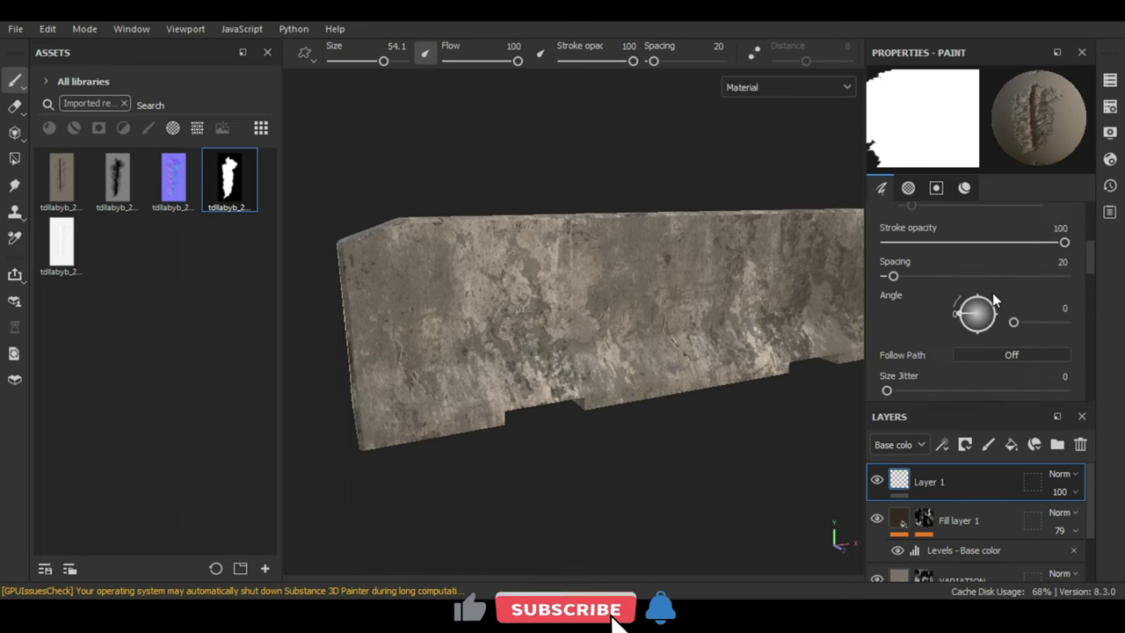
{"action": "left_click_drag", "start_coordinate": [1013, 320], "coordinate": [1033, 322]}
{"action": "scroll", "coordinate": [502, 214], "scroll_direction": "up", "scroll_amount": 2}
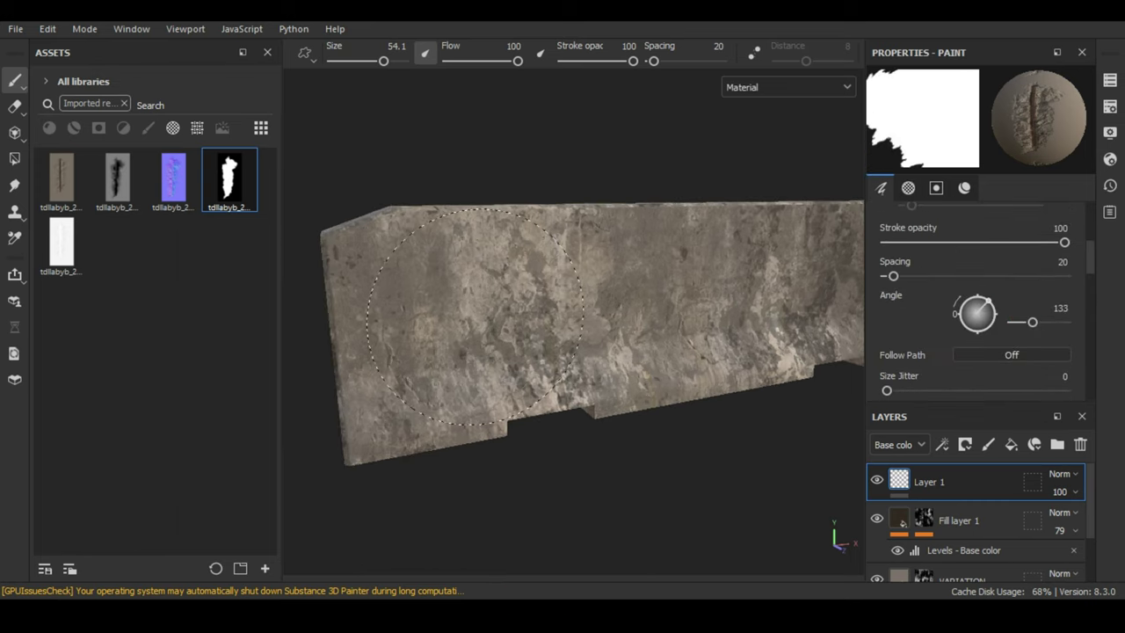
{"action": "scroll", "coordinate": [395, 169], "scroll_direction": "up", "scroll_amount": 2}
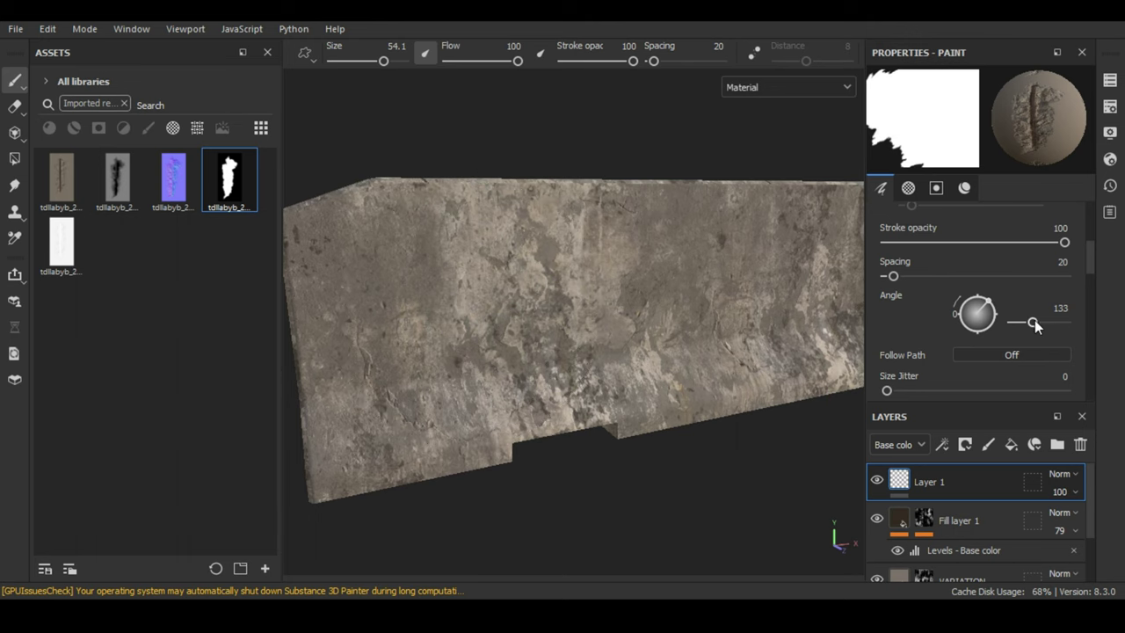
{"action": "left_click_drag", "start_coordinate": [1035, 323], "coordinate": [1040, 322]}
Test-stamp at several angles with undo, settle on a horizontal 87° angle, and shrink the brush to 28.7.
{"action": "left_click", "coordinate": [472, 310]}
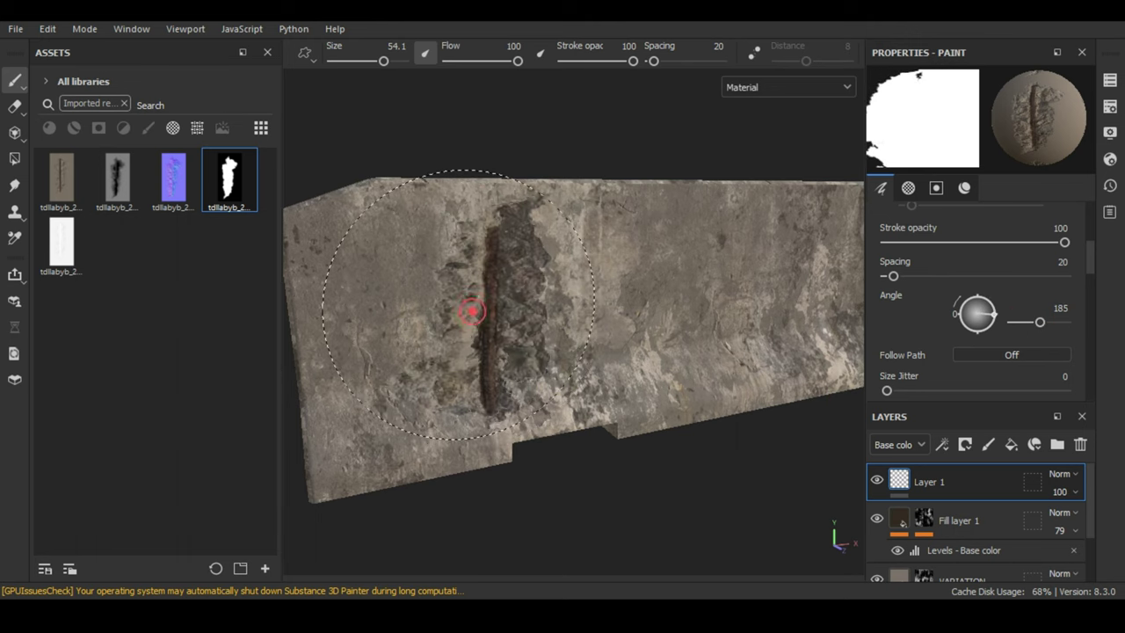
{"action": "key", "text": "ctrl+z"}
{"action": "left_click_drag", "start_coordinate": [1040, 322], "coordinate": [1025, 322]}
{"action": "left_click", "coordinate": [464, 324]}
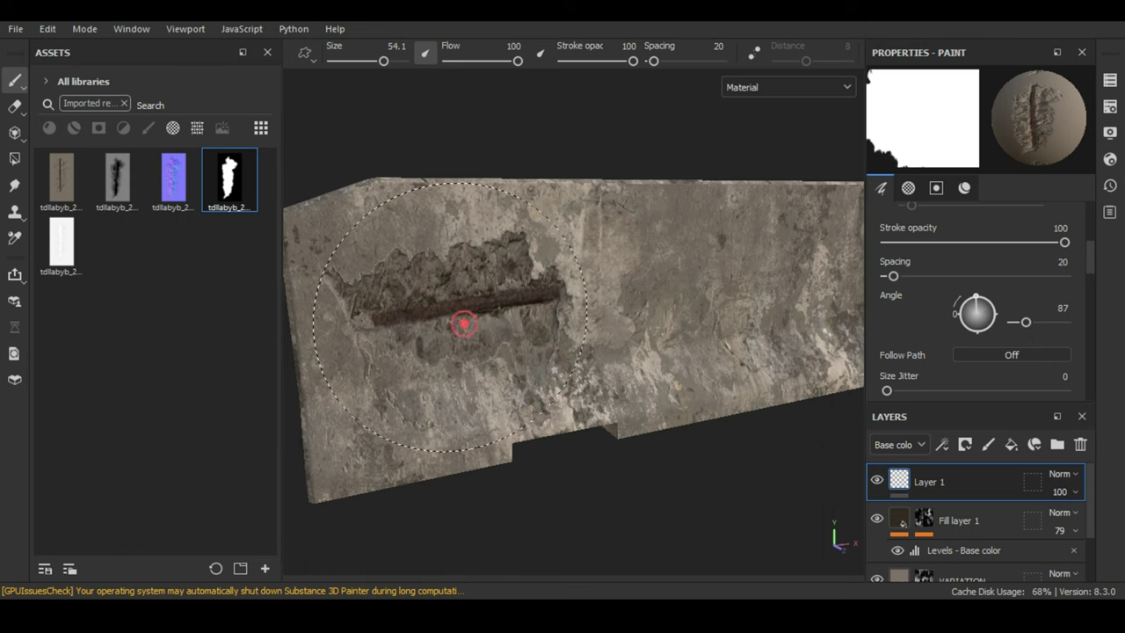
{"action": "mouse_move", "coordinate": [464, 324]}
{"action": "left_mouse_down", "text": "alt"}
{"action": "mouse_move", "coordinate": [603, 352]}
{"action": "mouse_move", "coordinate": [562, 359]}
{"action": "mouse_move", "coordinate": [690, 390]}
{"action": "mouse_move", "coordinate": [613, 397]}
{"action": "mouse_move", "coordinate": [539, 334]}
{"action": "left_mouse_up", "text": "alt"}
{"action": "key", "text": "ctrl+z"}
{"action": "right_click_drag", "start_coordinate": [457, 323], "coordinate": [404, 332], "text": "ctrl"}
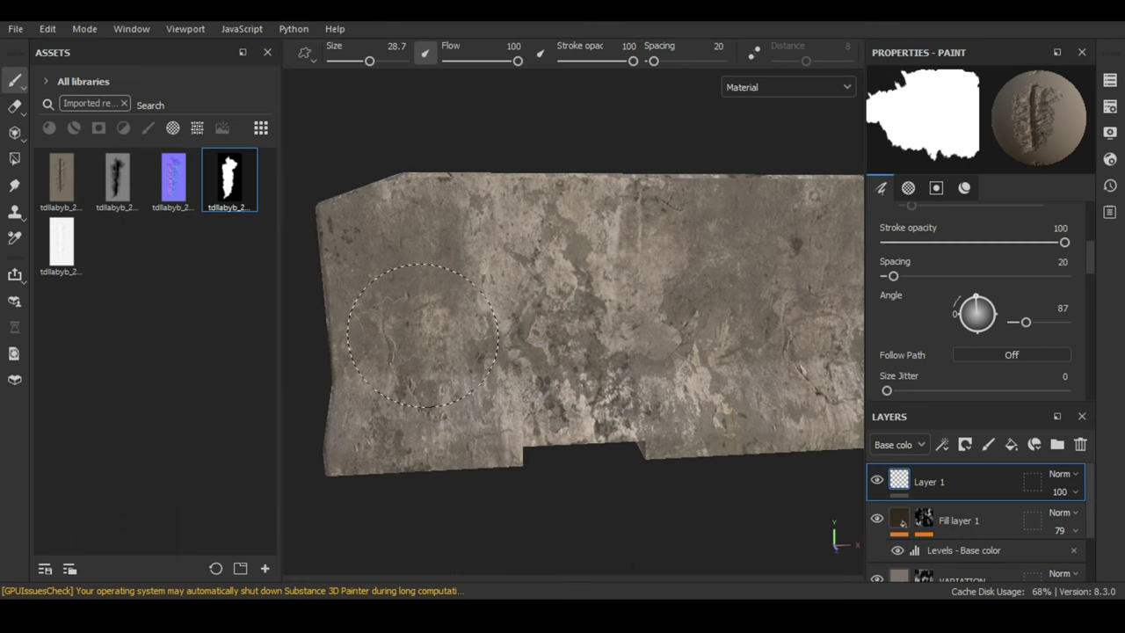
Stamp the smaller horizontal rebar damage, orbit to inspect it, and show only the Height channel.
{"action": "left_click", "coordinate": [423, 335]}
{"action": "mouse_move", "coordinate": [422, 335]}
{"action": "left_mouse_down", "text": "alt"}
{"action": "mouse_move", "coordinate": [557, 381]}
{"action": "mouse_move", "coordinate": [502, 356]}
{"action": "mouse_move", "coordinate": [650, 365]}
{"action": "mouse_move", "coordinate": [484, 362]}
{"action": "mouse_move", "coordinate": [680, 312]}
{"action": "mouse_move", "coordinate": [576, 334]}
{"action": "left_mouse_up", "text": "alt"}
{"action": "right_click_drag", "start_coordinate": [576, 334], "coordinate": [574, 343], "text": "alt"}
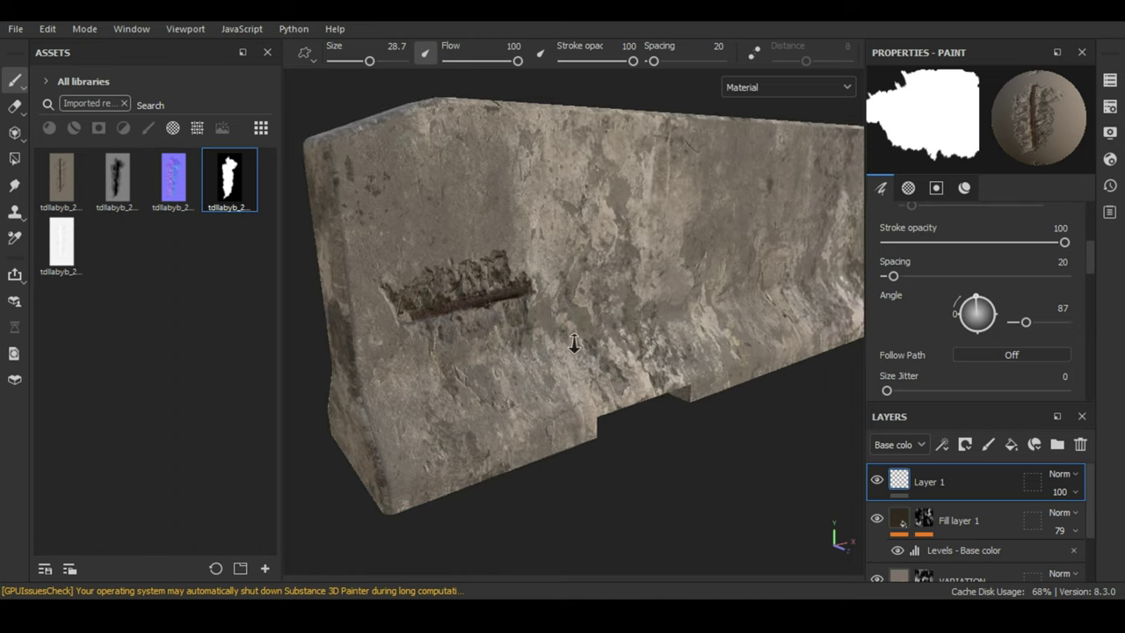
{"action": "mouse_move", "coordinate": [574, 343]}
{"action": "left_mouse_down", "text": "alt"}
{"action": "mouse_move", "coordinate": [605, 316]}
{"action": "mouse_move", "coordinate": [657, 326]}
{"action": "mouse_move", "coordinate": [648, 336]}
{"action": "mouse_move", "coordinate": [661, 343]}
{"action": "left_mouse_up", "text": "alt"}
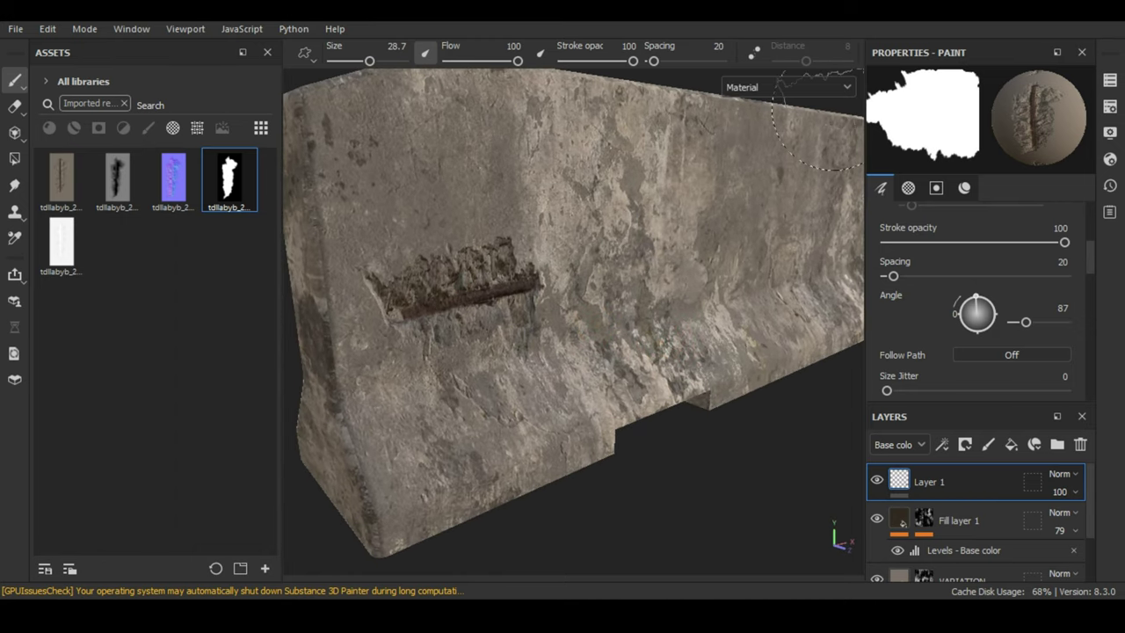
{"action": "left_click", "coordinate": [793, 90]}
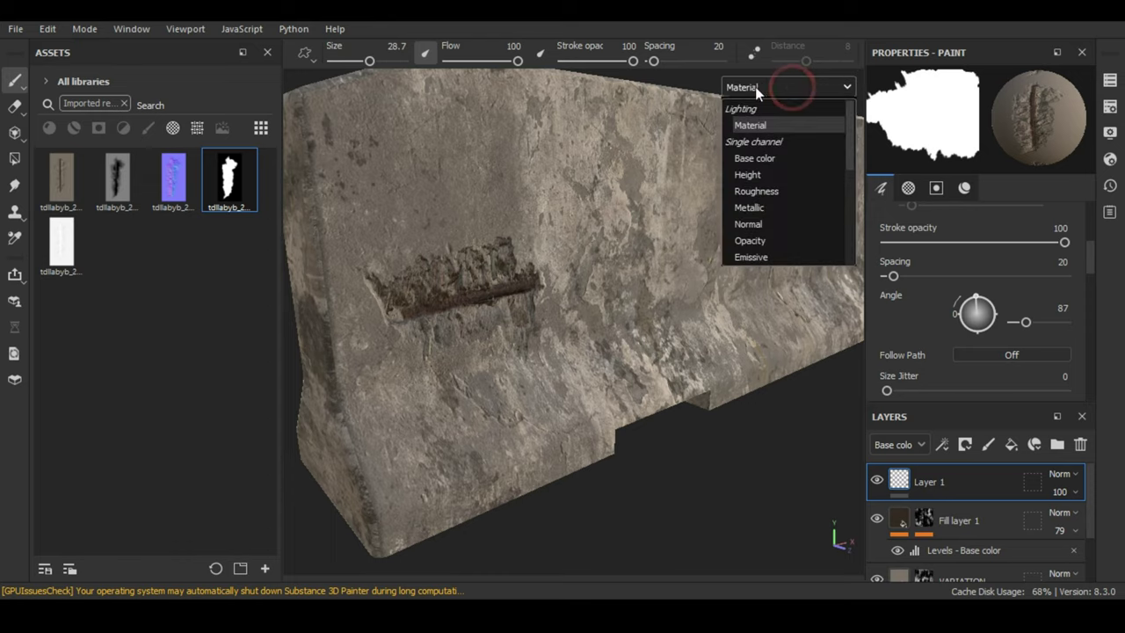
{"action": "left_click", "coordinate": [765, 174]}
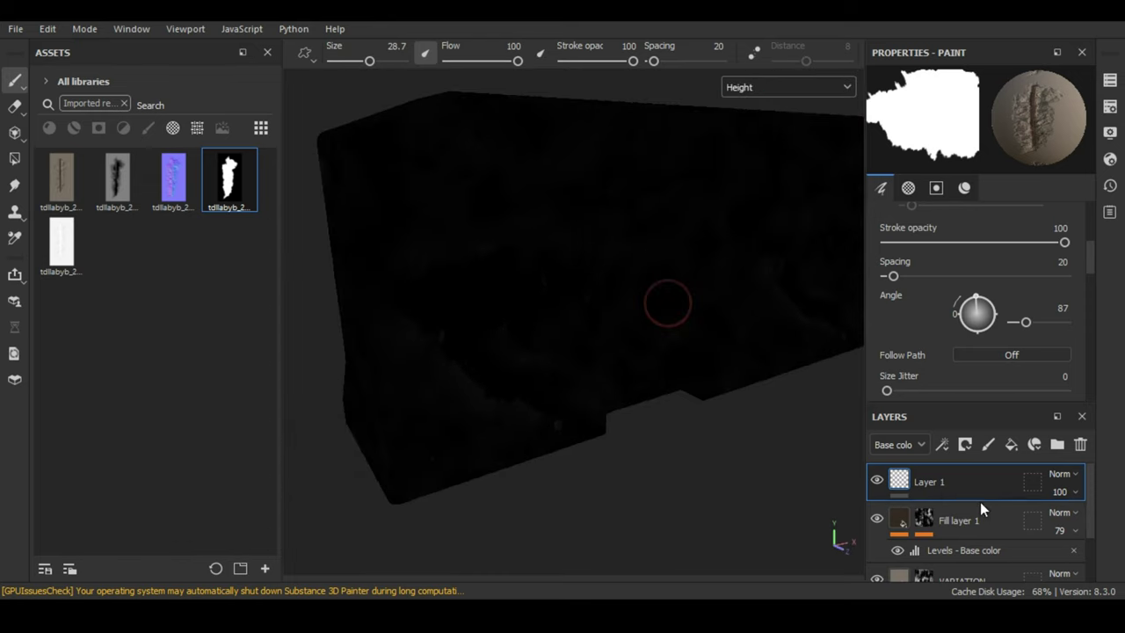
Add a Levels effect to Layer 1 affecting Height, adjusting its black and white input levels.
{"action": "right_click", "coordinate": [935, 486]}
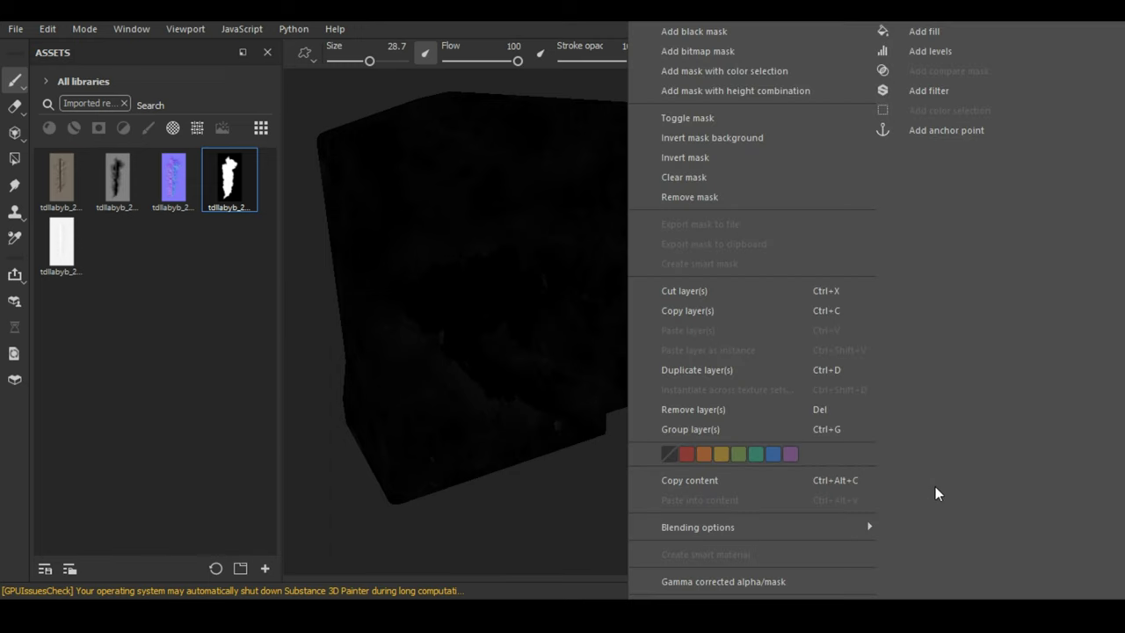
{"action": "left_click", "coordinate": [940, 51]}
{"action": "left_click", "coordinate": [999, 111]}
{"action": "left_click", "coordinate": [975, 132]}
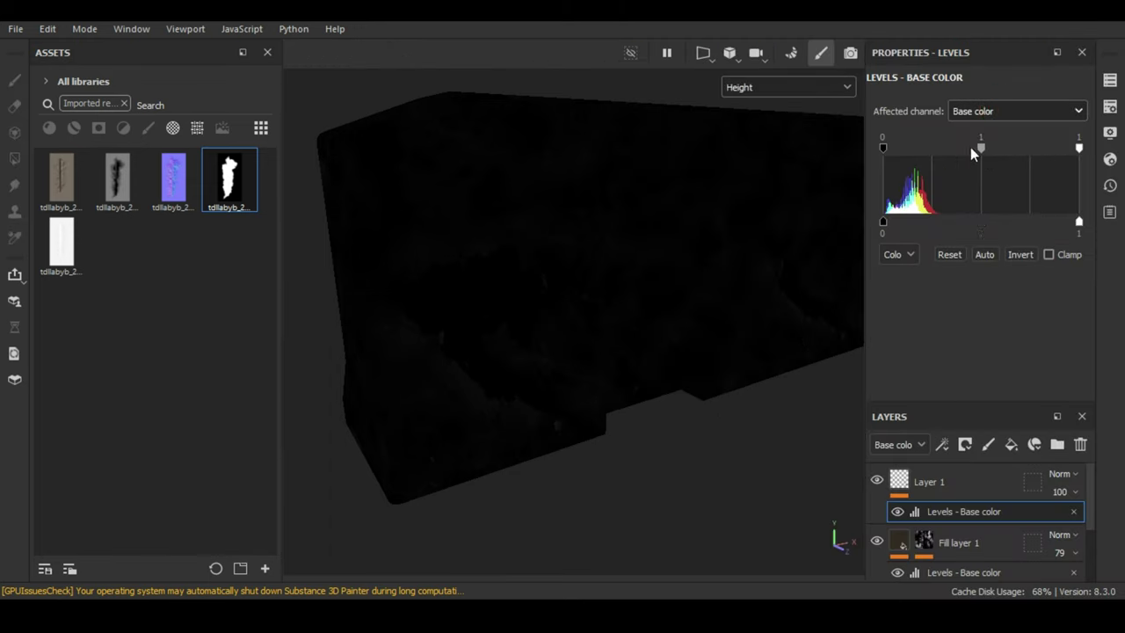
{"action": "left_click_drag", "start_coordinate": [970, 155], "coordinate": [927, 160]}
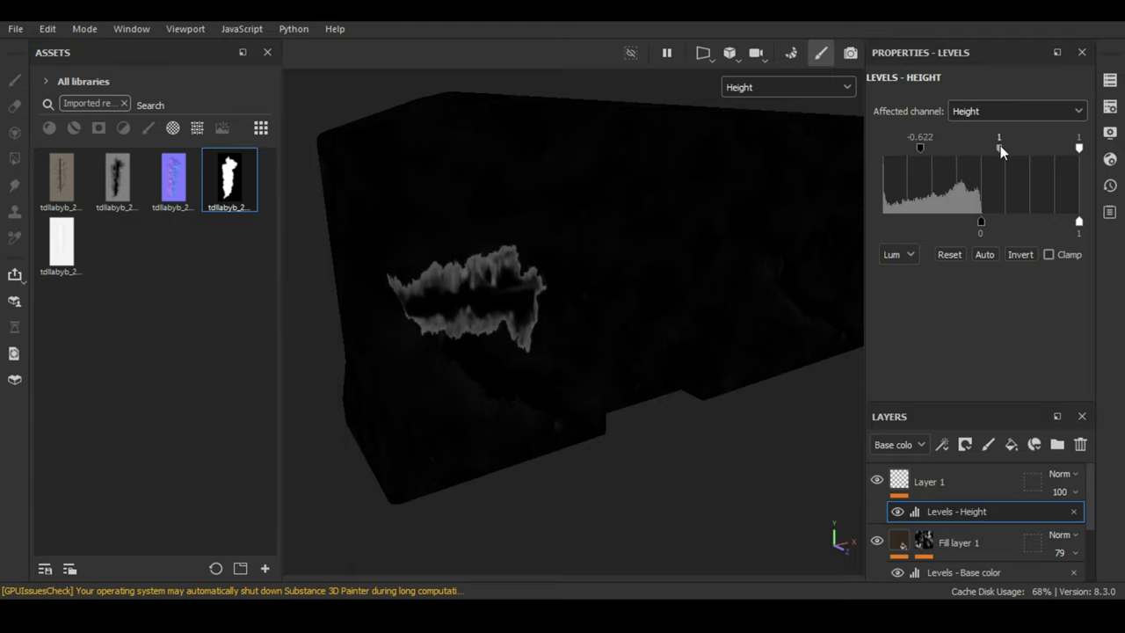
{"action": "left_click_drag", "start_coordinate": [1002, 152], "coordinate": [998, 154]}
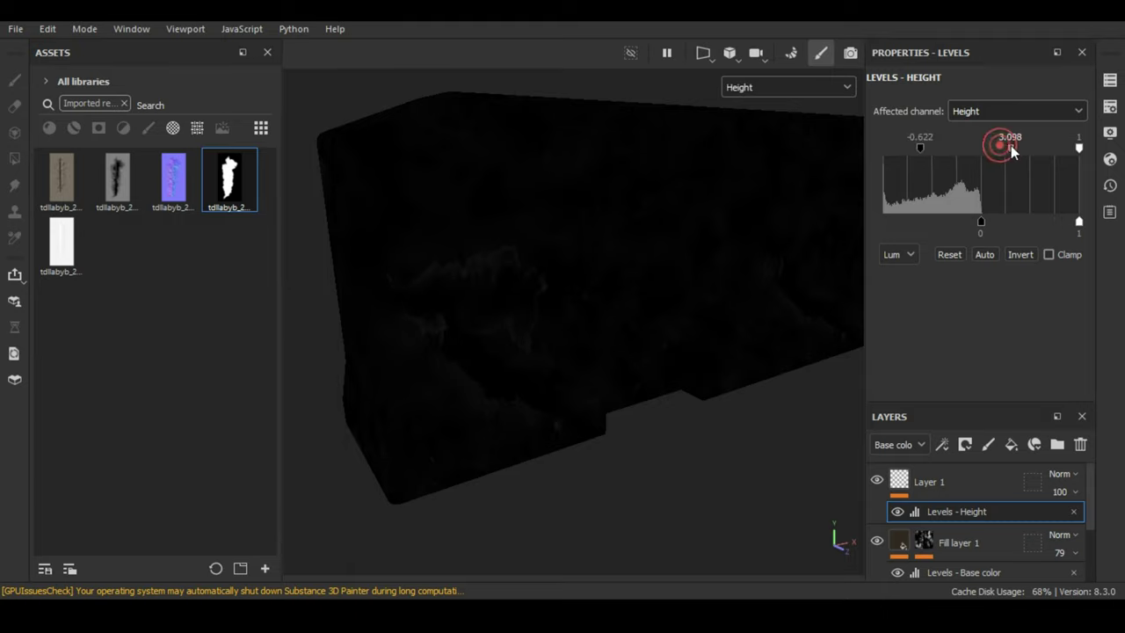
Switch the viewport back to Material and orbit to centre the damaged patch.
{"action": "left_click", "coordinate": [777, 87]}
{"action": "left_click", "coordinate": [749, 125]}
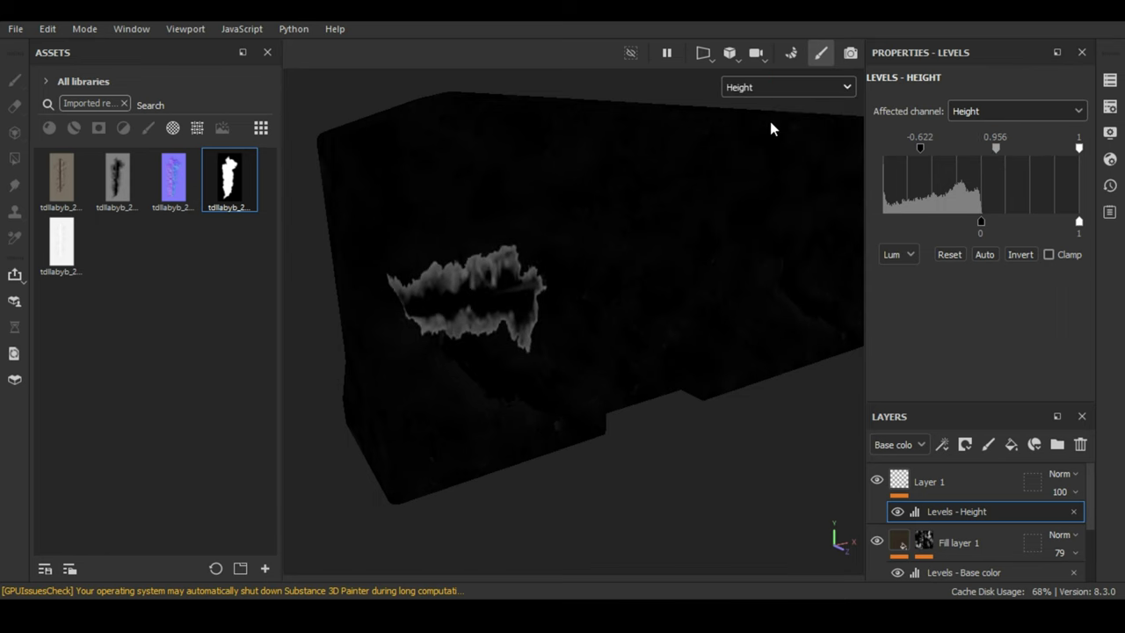
{"action": "scroll", "coordinate": [623, 250], "scroll_direction": "up", "scroll_amount": 1}
{"action": "scroll", "coordinate": [681, 307], "scroll_direction": "up", "scroll_amount": 3}
{"action": "mouse_move", "coordinate": [682, 308]}
{"action": "left_mouse_down", "text": "alt"}
{"action": "mouse_move", "coordinate": [743, 229]}
{"action": "mouse_move", "coordinate": [760, 283]}
{"action": "left_mouse_up", "text": "alt"}
{"action": "left_click_drag", "start_coordinate": [538, 260], "coordinate": [666, 318], "text": "alt"}
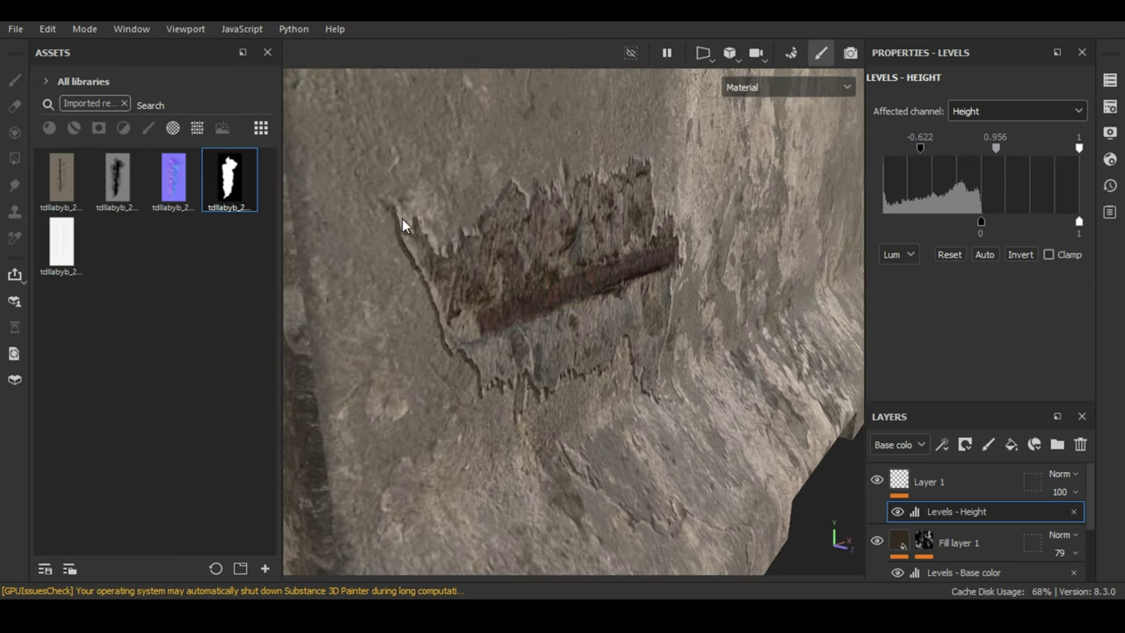
Tune the Height levels to -0.639 / 0.861 / 1 for deeper relief, then view the whole barrier.
{"action": "left_click", "coordinate": [1021, 255]}
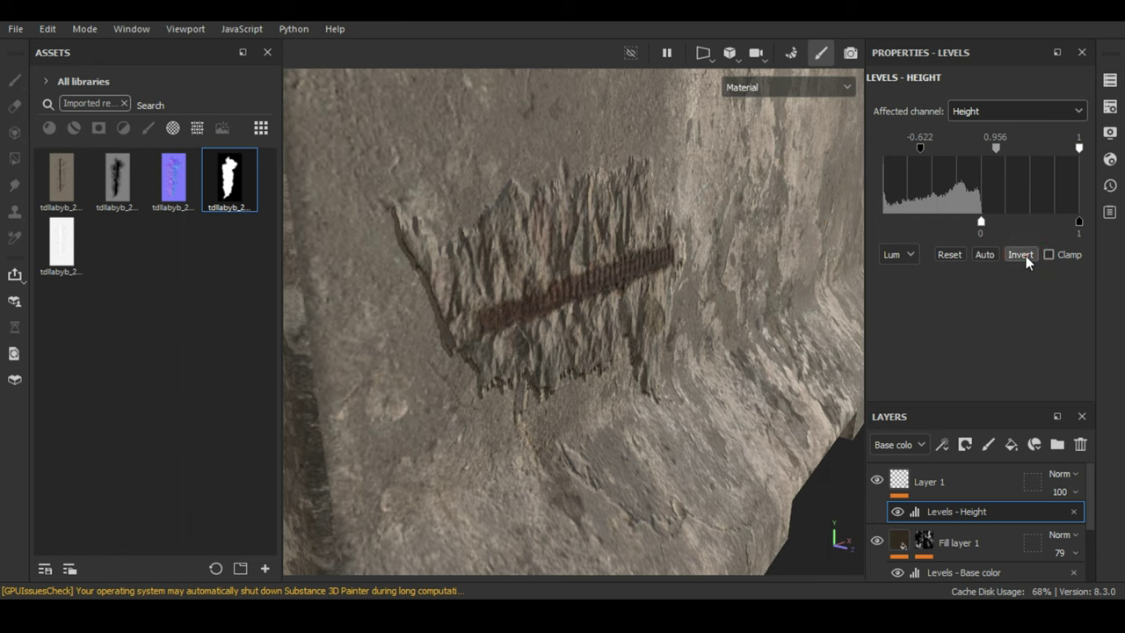
{"action": "left_click", "coordinate": [1022, 255]}
{"action": "left_click_drag", "start_coordinate": [981, 222], "coordinate": [875, 223]}
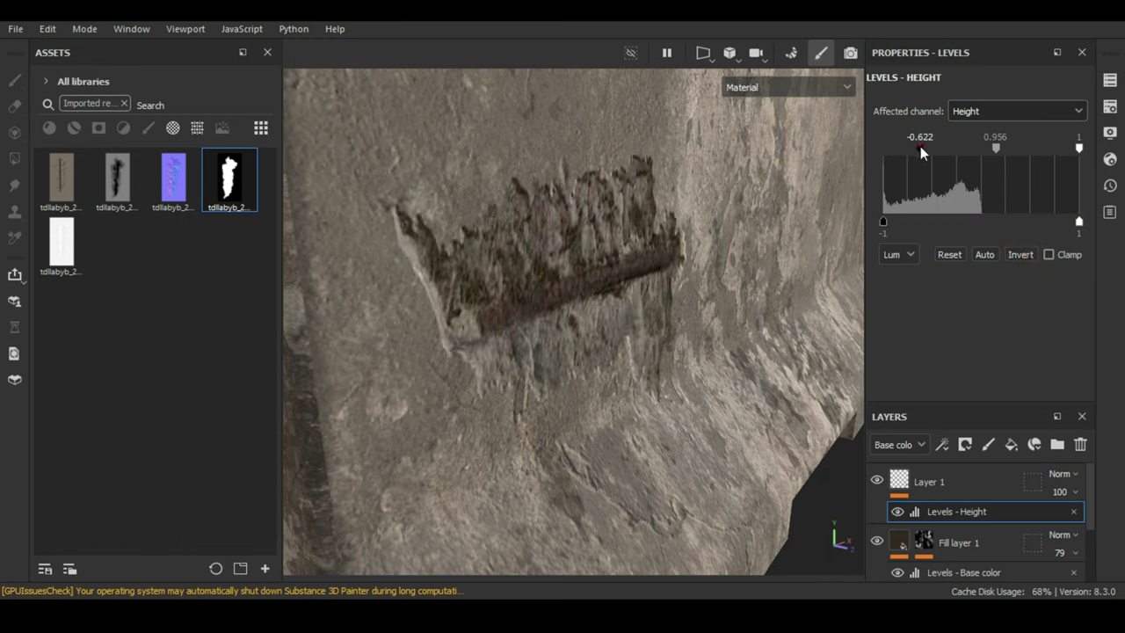
{"action": "left_click_drag", "start_coordinate": [958, 148], "coordinate": [913, 161]}
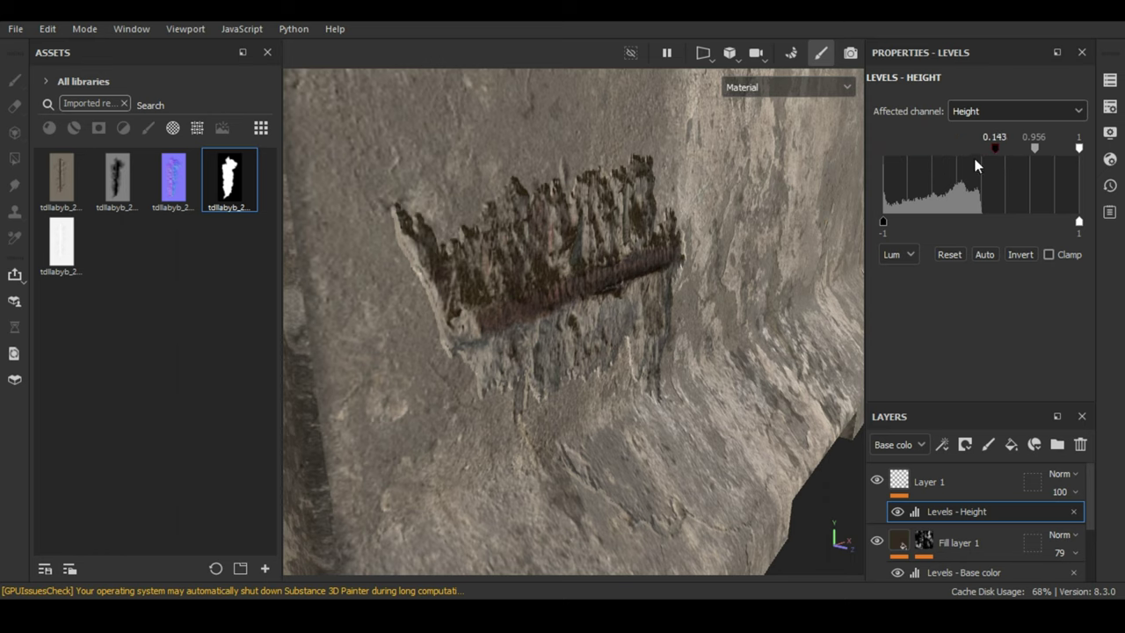
{"action": "left_click_drag", "start_coordinate": [996, 148], "coordinate": [987, 162]}
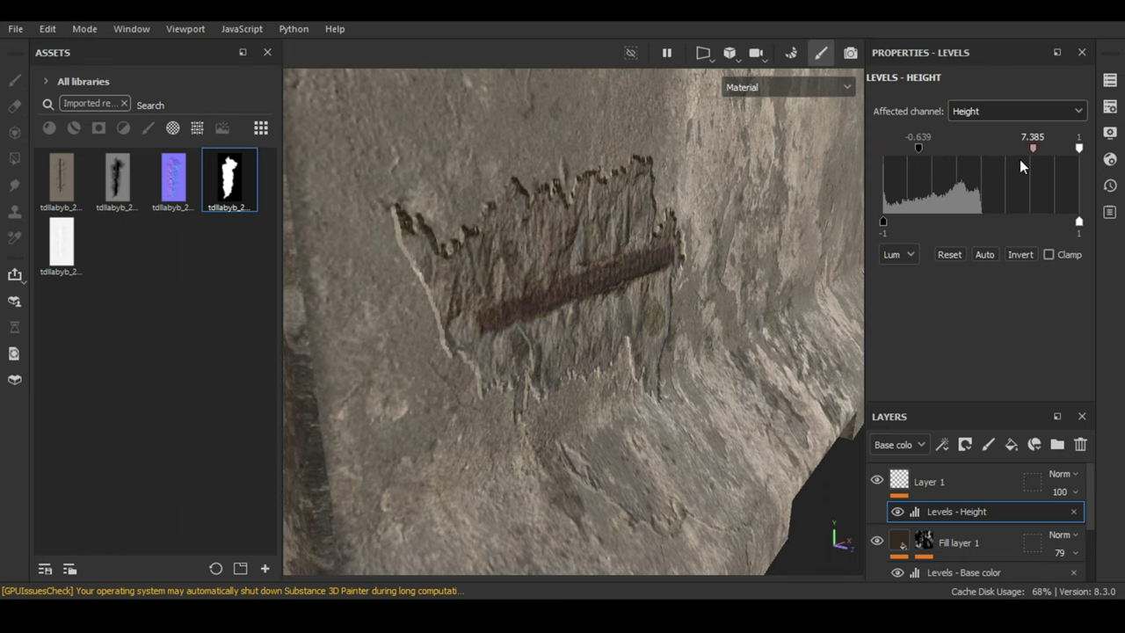
{"action": "scroll", "coordinate": [643, 251], "scroll_direction": "down", "scroll_amount": 3}
{"action": "mouse_move", "coordinate": [643, 255]}
{"action": "left_mouse_down", "text": "alt"}
{"action": "mouse_move", "coordinate": [523, 284]}
{"action": "mouse_move", "coordinate": [608, 290]}
{"action": "mouse_move", "coordinate": [553, 288]}
{"action": "mouse_move", "coordinate": [630, 308]}
{"action": "mouse_move", "coordinate": [577, 334]}
{"action": "mouse_move", "coordinate": [543, 328]}
{"action": "mouse_move", "coordinate": [643, 322]}
{"action": "mouse_move", "coordinate": [603, 302]}
{"action": "mouse_move", "coordinate": [665, 409]}
{"action": "mouse_move", "coordinate": [616, 294]}
{"action": "mouse_move", "coordinate": [597, 301]}
{"action": "mouse_move", "coordinate": [640, 308]}
{"action": "mouse_move", "coordinate": [572, 321]}
{"action": "mouse_move", "coordinate": [543, 351]}
{"action": "left_mouse_up", "text": "alt"}
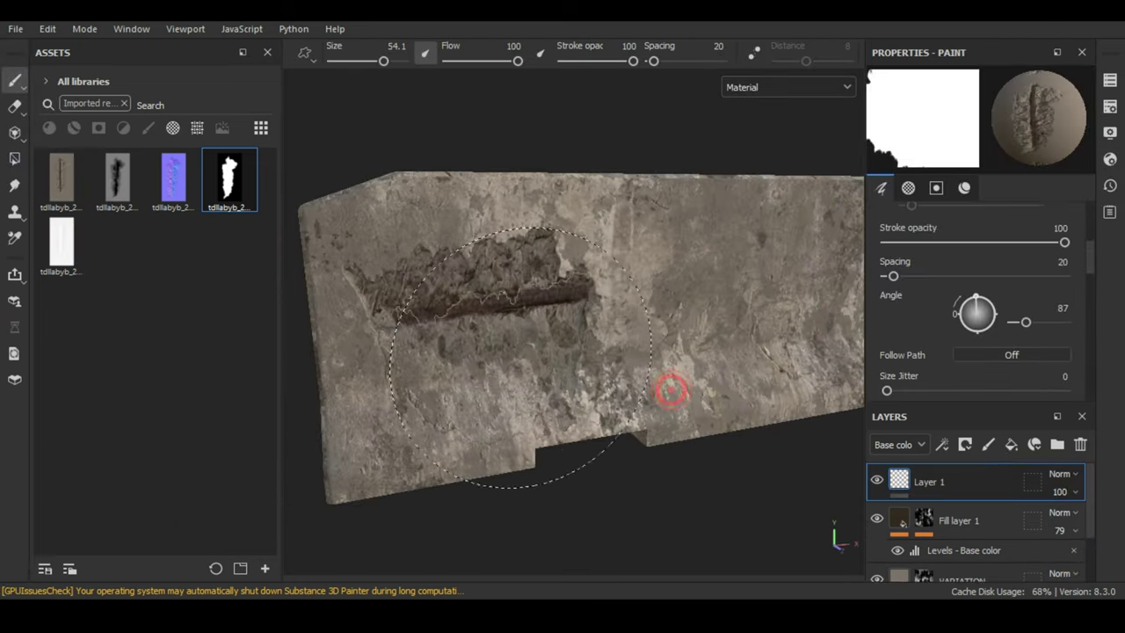
{"action": "right_click_drag", "start_coordinate": [481, 325], "coordinate": [428, 331], "text": "ctrl"}
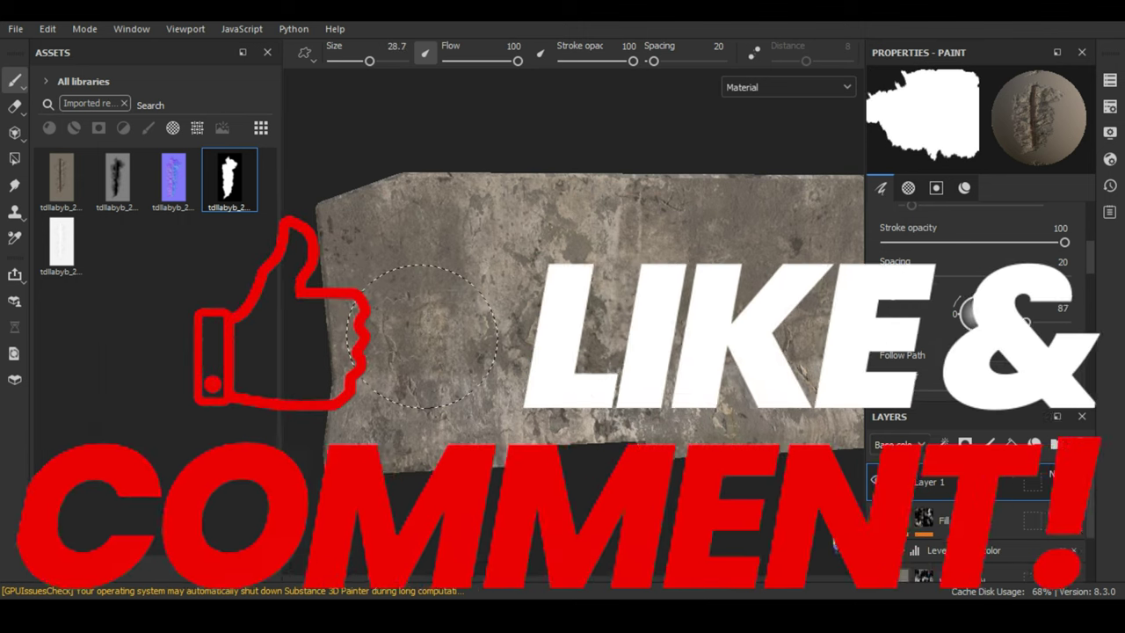
{"action": "mouse_move", "coordinate": [378, 327]}
{"action": "left_mouse_down"}
{"action": "mouse_move", "coordinate": [483, 331]}
{"action": "mouse_move", "coordinate": [583, 359]}
{"action": "mouse_move", "coordinate": [515, 351]}
{"action": "mouse_move", "coordinate": [650, 368]}
{"action": "mouse_move", "coordinate": [515, 344]}
{"action": "mouse_move", "coordinate": [525, 299]}
{"action": "mouse_move", "coordinate": [540, 326]}
{"action": "mouse_move", "coordinate": [641, 319]}
{"action": "mouse_move", "coordinate": [532, 296]}
{"action": "mouse_move", "coordinate": [553, 330]}
{"action": "mouse_move", "coordinate": [580, 308]}
{"action": "mouse_move", "coordinate": [668, 308]}
{"action": "left_mouse_up"}
{"action": "scroll", "coordinate": [651, 367], "scroll_direction": "up", "scroll_amount": 5}
{"action": "scroll", "coordinate": [524, 300], "scroll_direction": "down", "scroll_amount": 5}
{"action": "scroll", "coordinate": [553, 329], "scroll_direction": "up", "scroll_amount": 3}
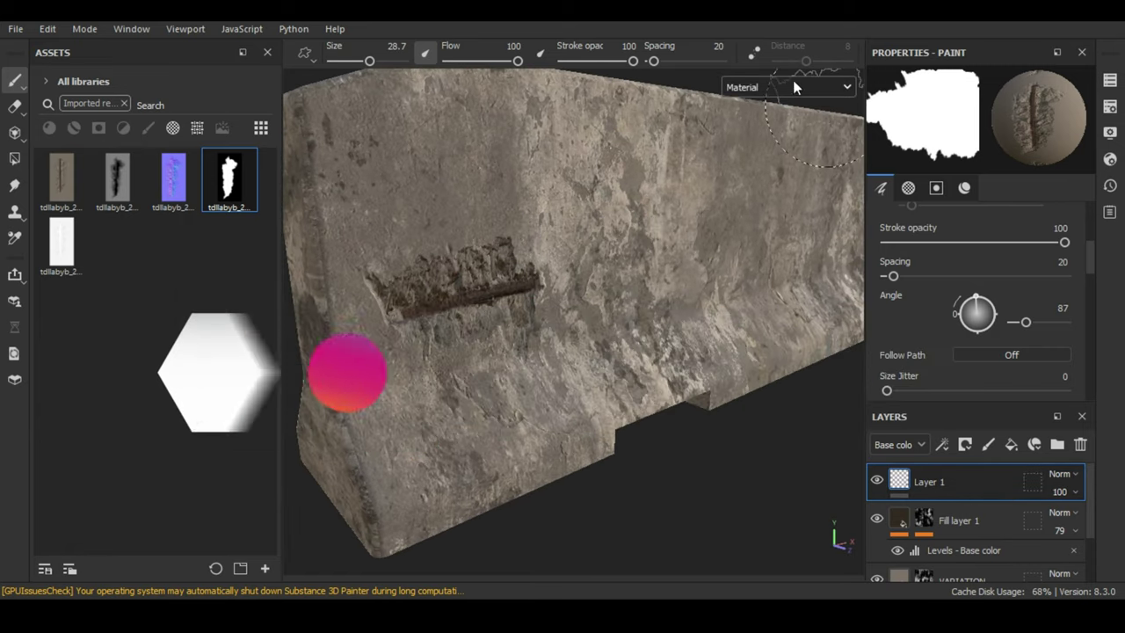
{"action": "left_click", "coordinate": [793, 88]}
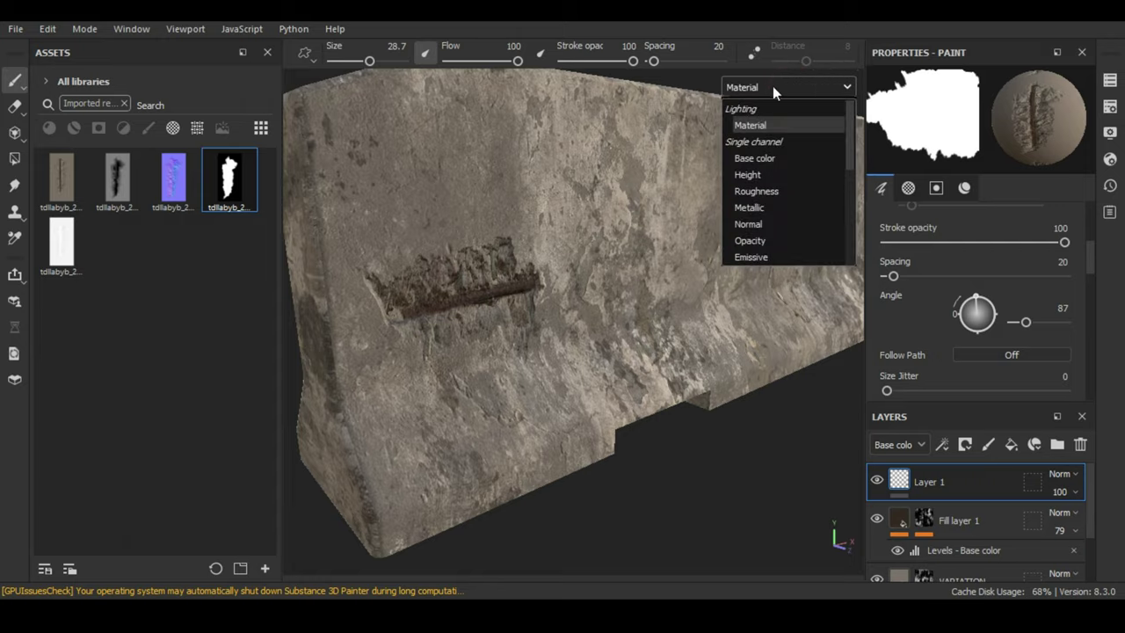